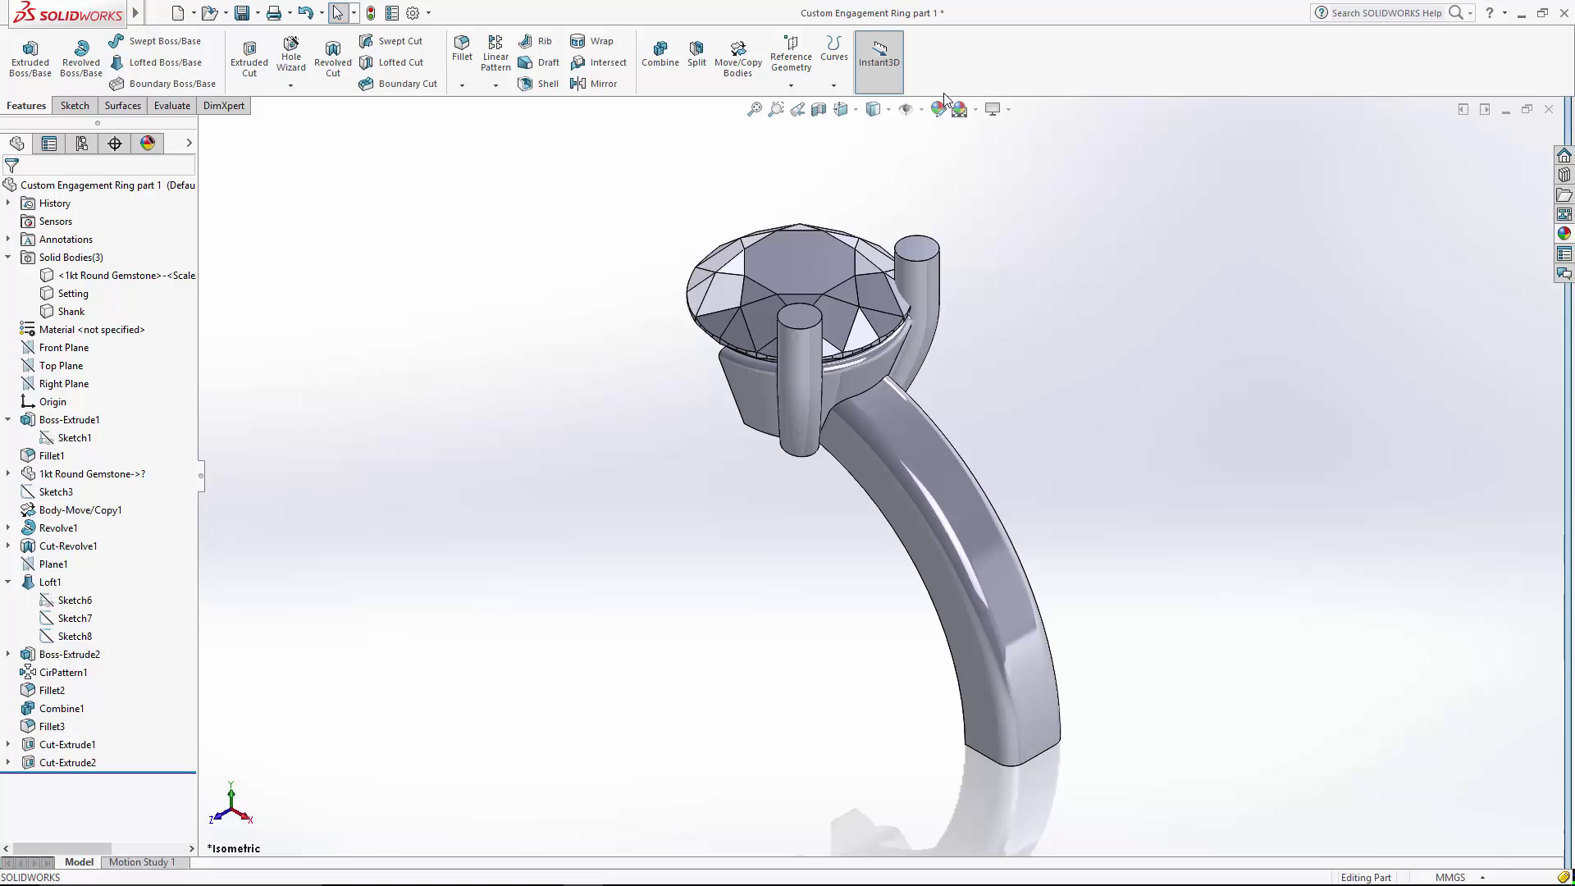
Step: Apply the Gloss clear glass appearance to the whole gemstone body
{"action": "key", "text": "ctrl+1"}
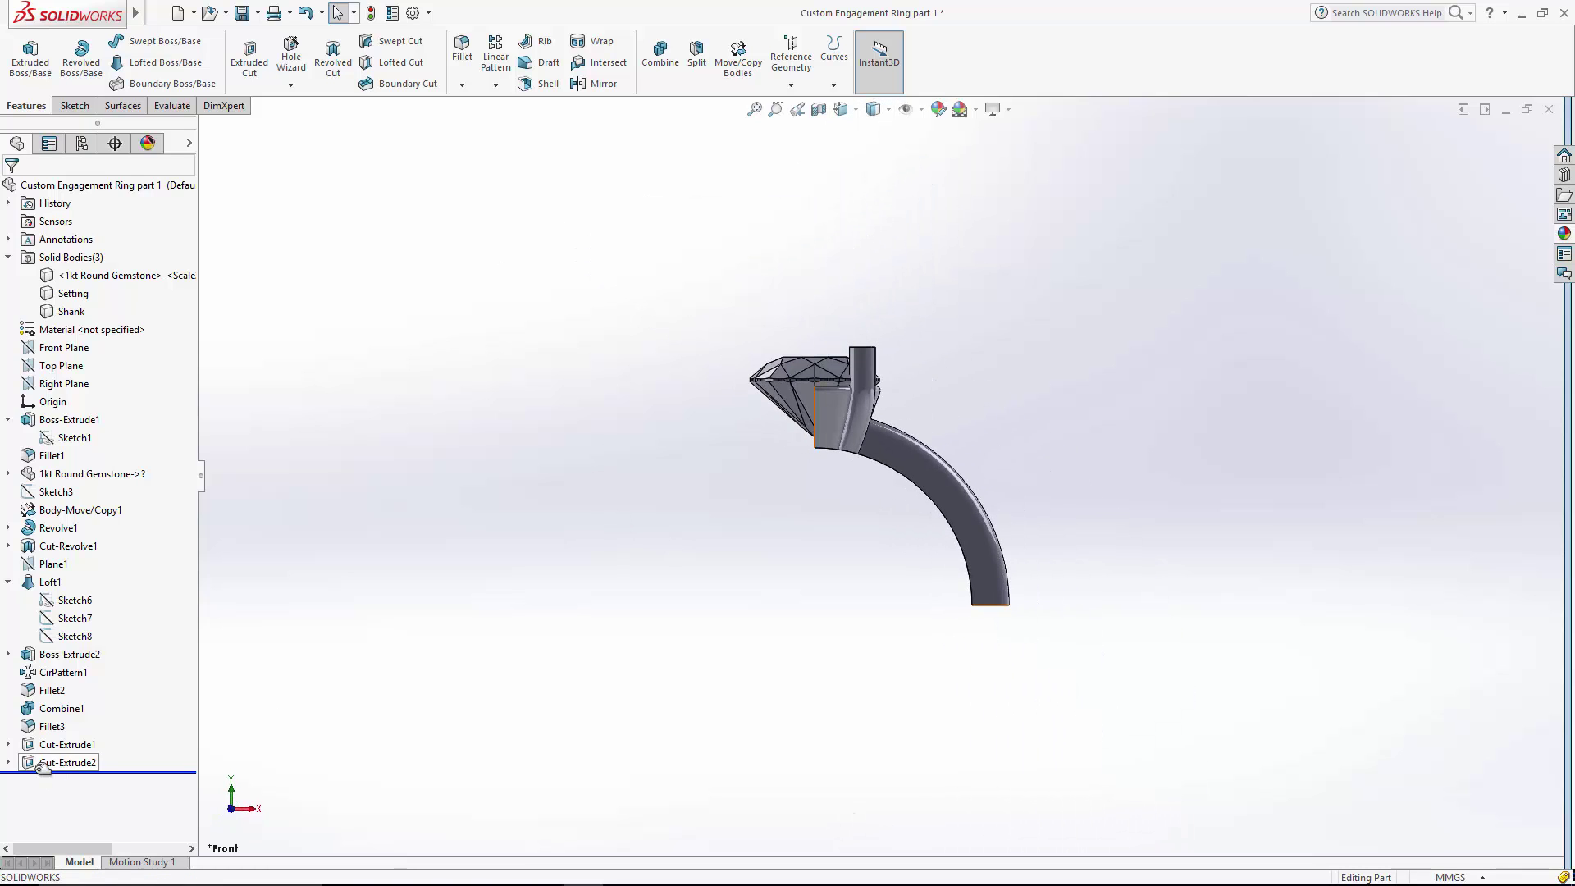
{"action": "left_click", "coordinate": [874, 109]}
{"action": "left_click", "coordinate": [932, 158]}
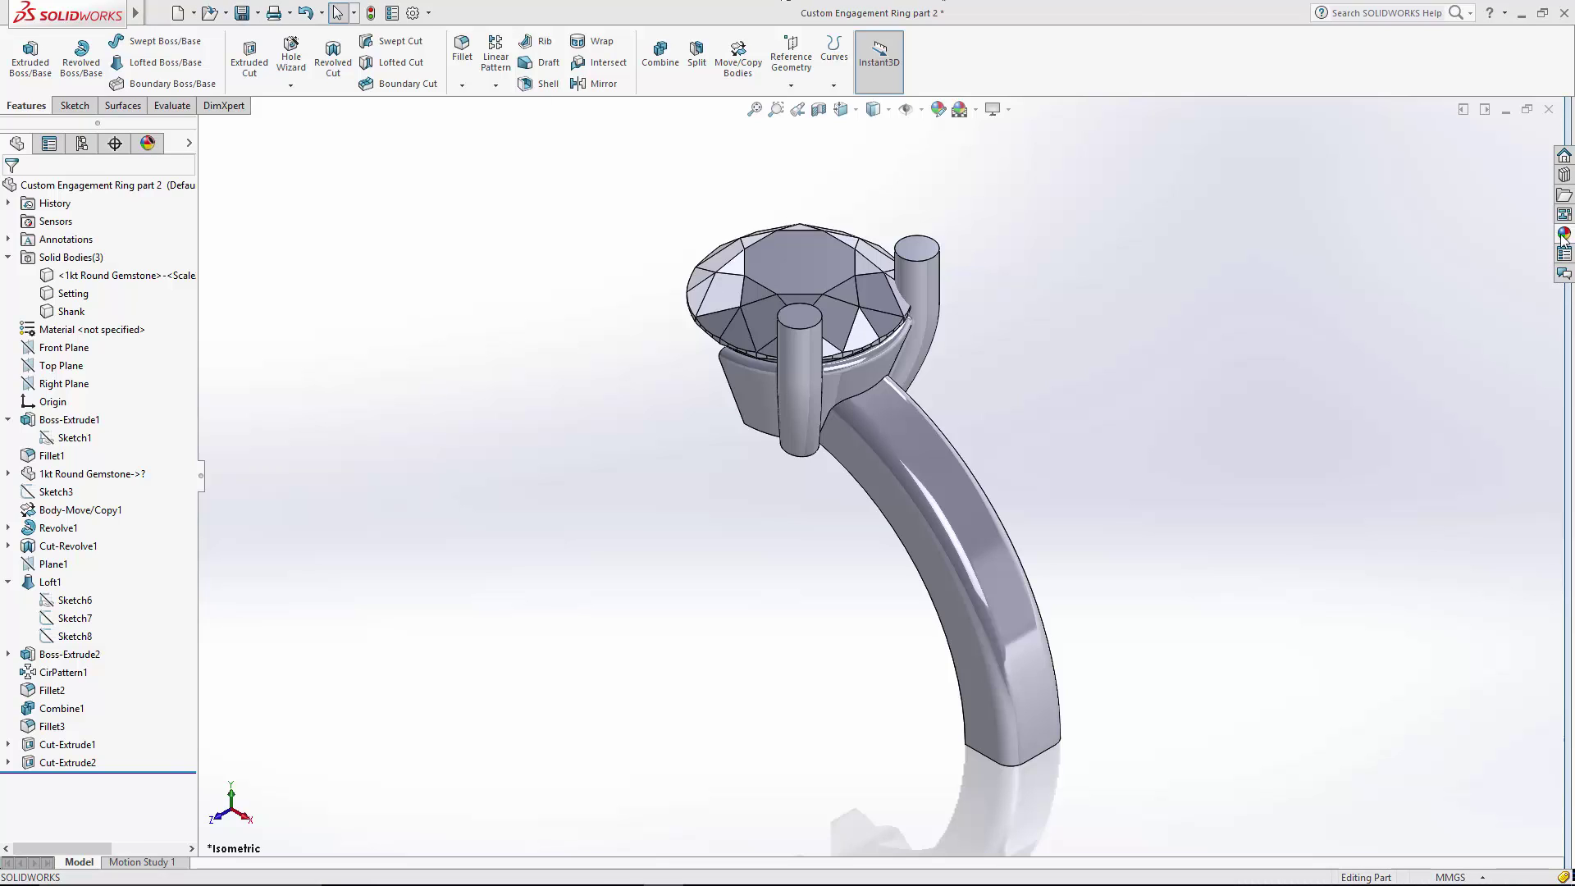
{"action": "left_click", "coordinate": [1564, 236]}
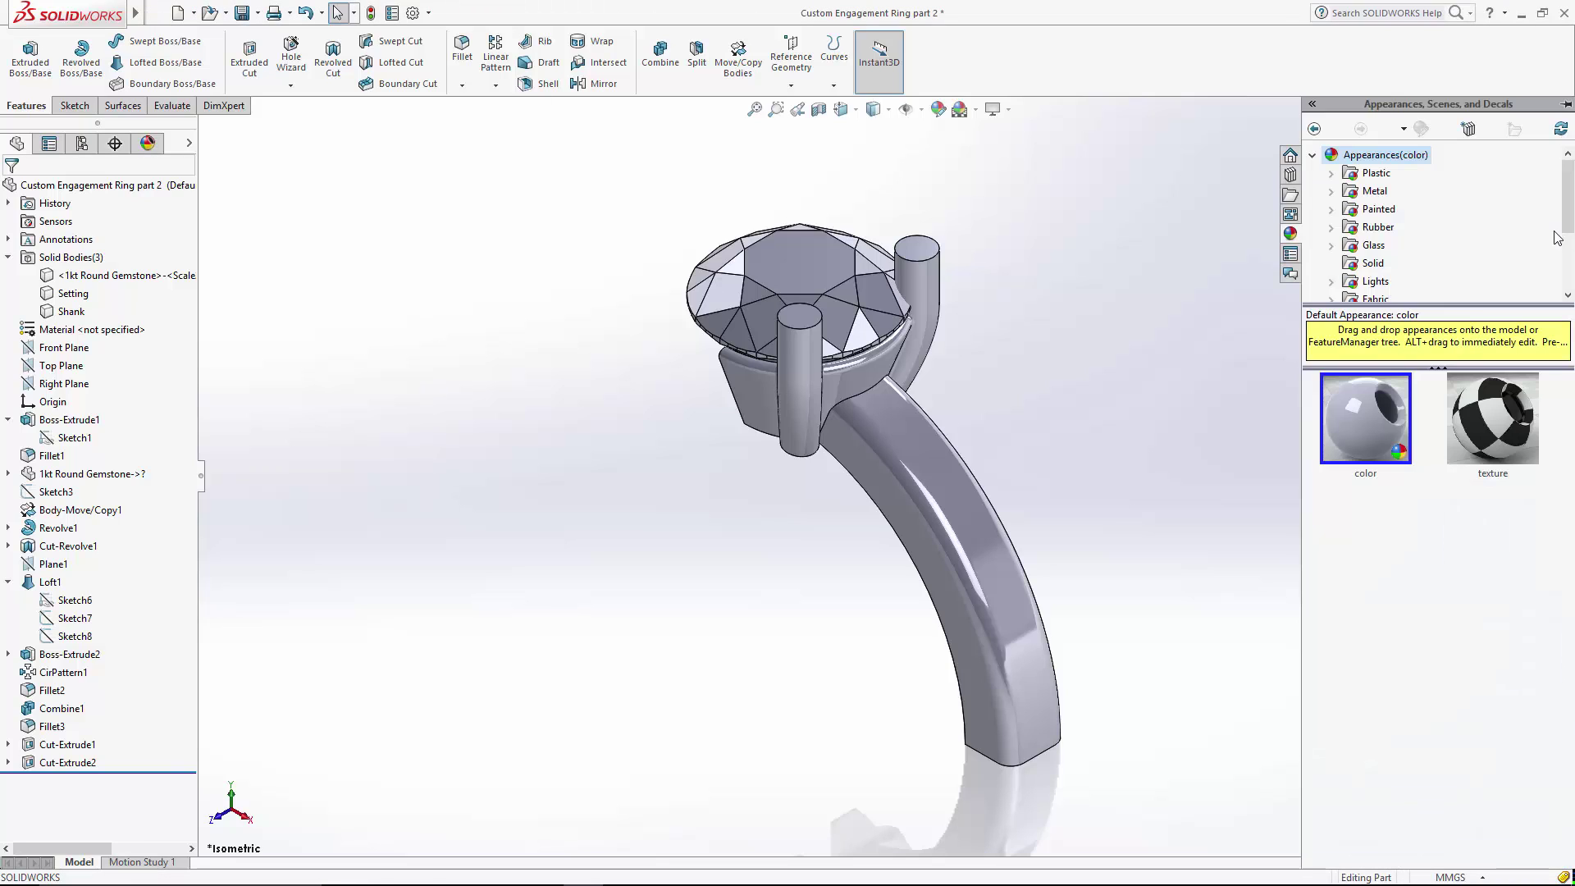
{"action": "left_click", "coordinate": [1374, 245]}
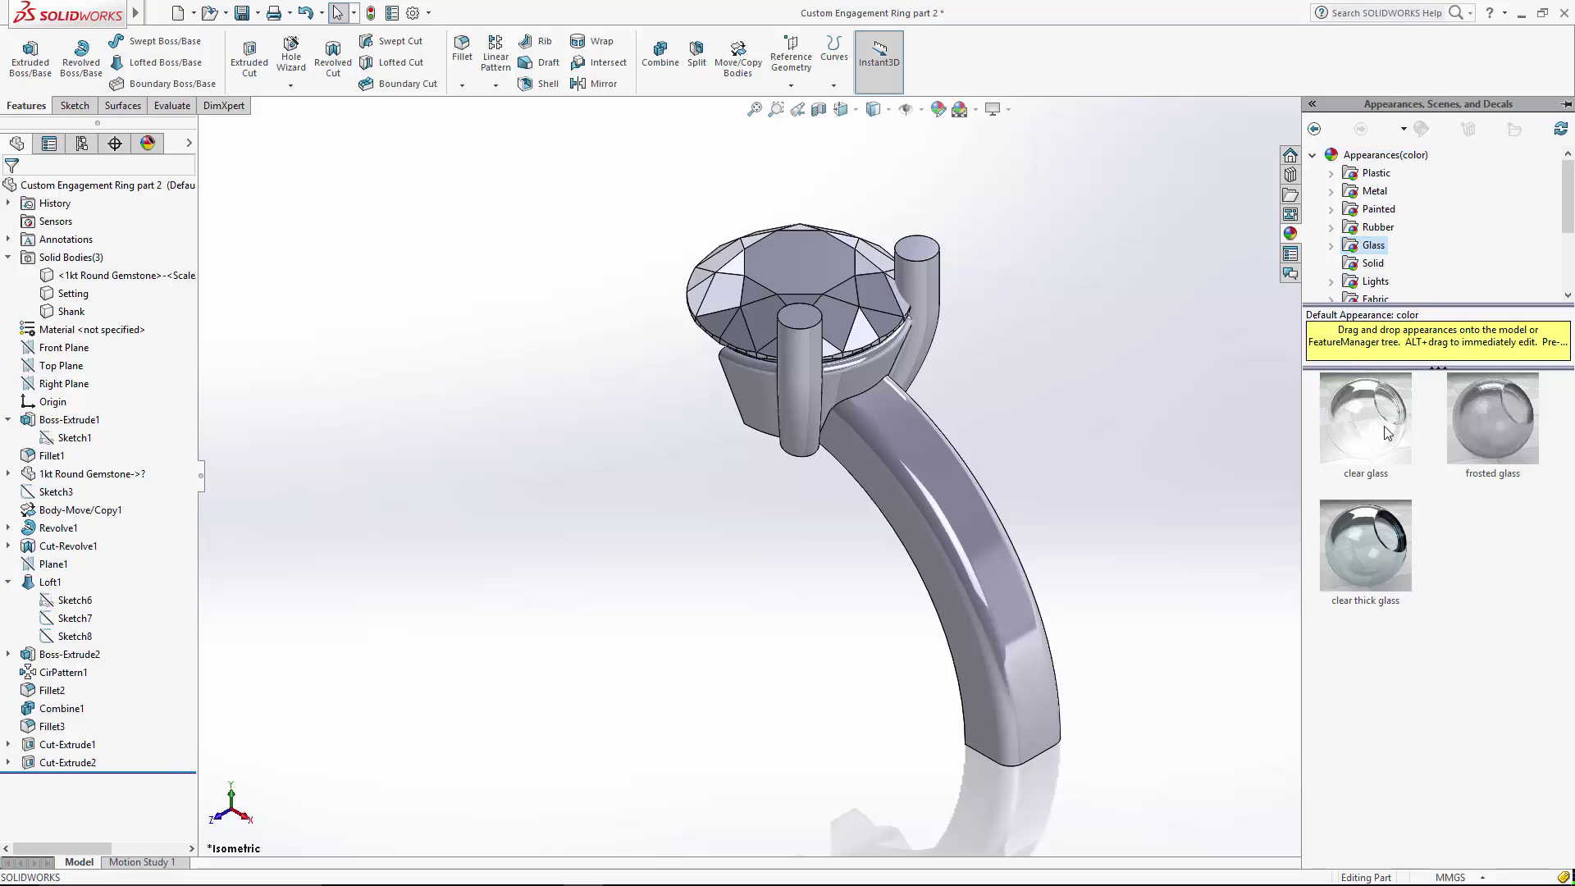
{"action": "left_click", "coordinate": [1331, 245]}
{"action": "left_click", "coordinate": [1395, 263]}
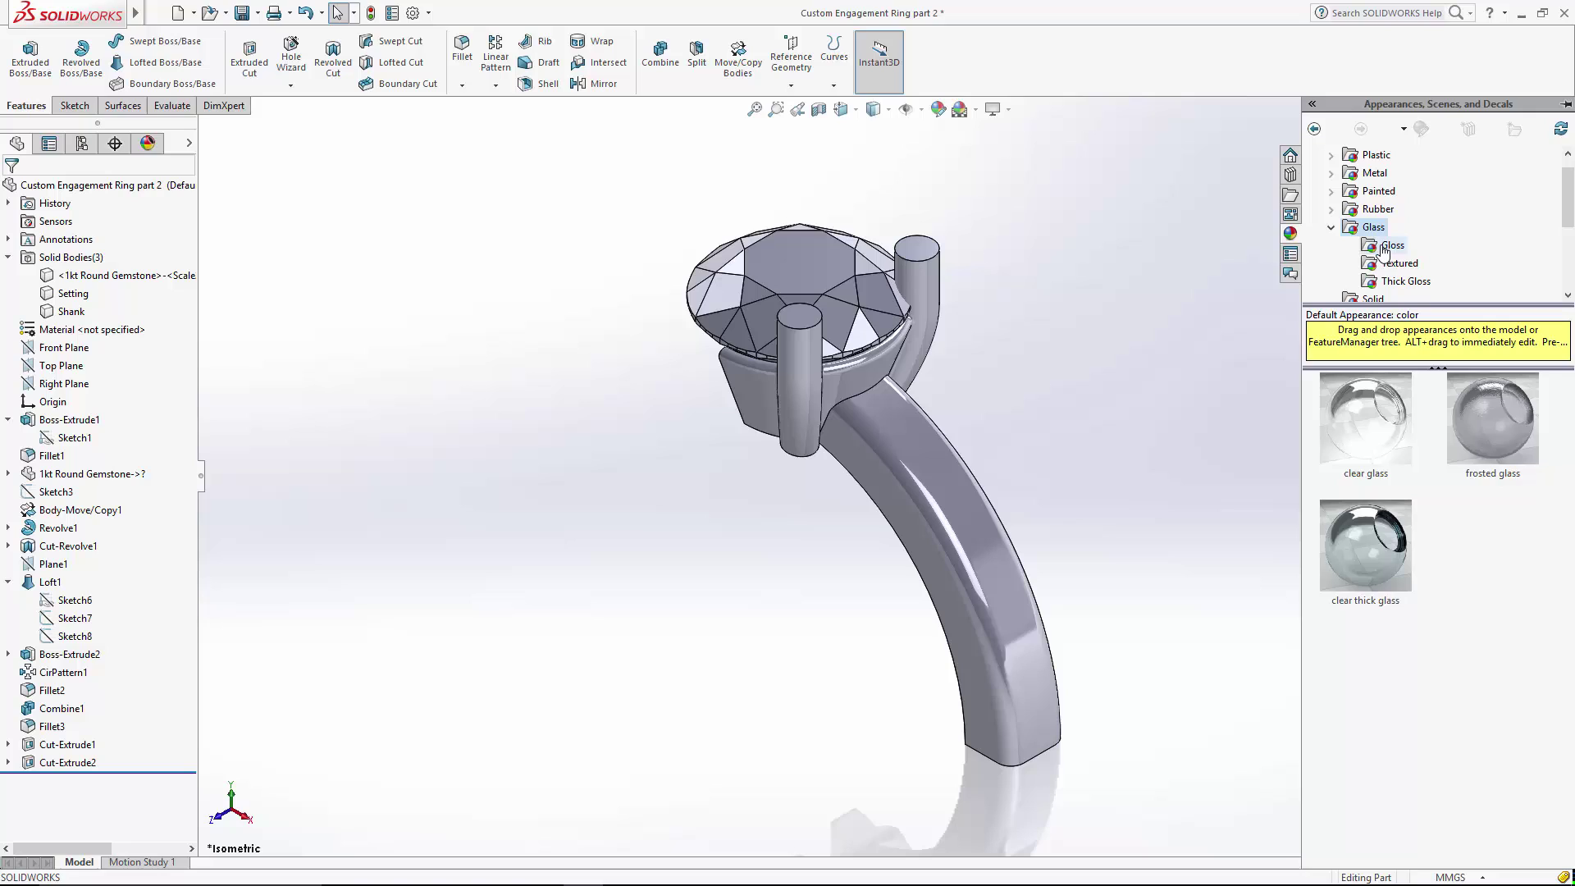
{"action": "left_click_drag", "start_coordinate": [1366, 423], "coordinate": [821, 275]}
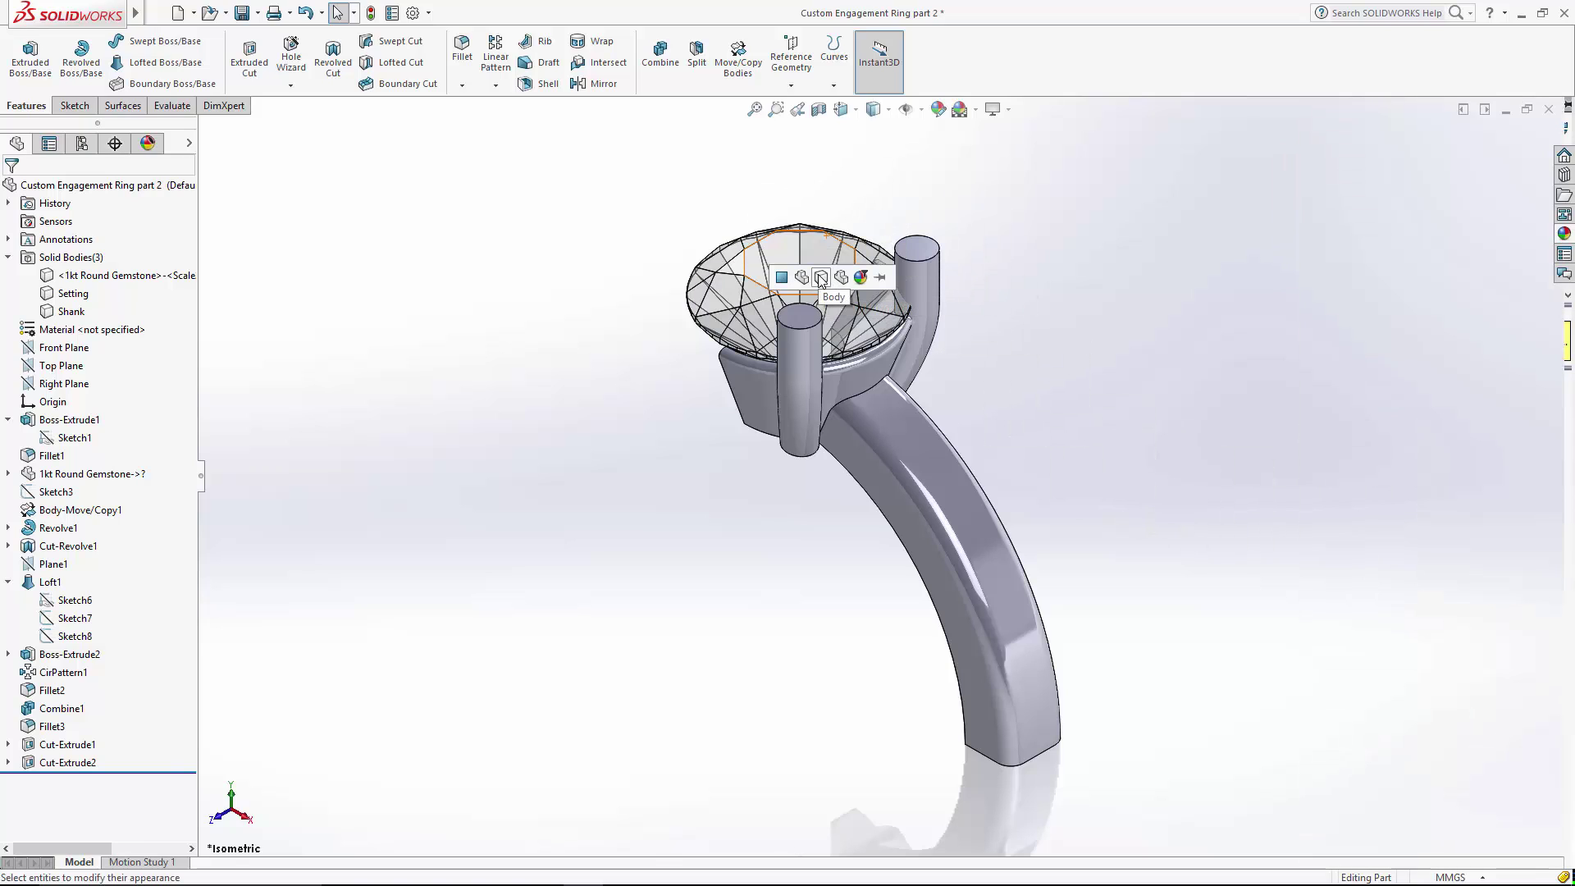
{"action": "left_click", "coordinate": [821, 279]}
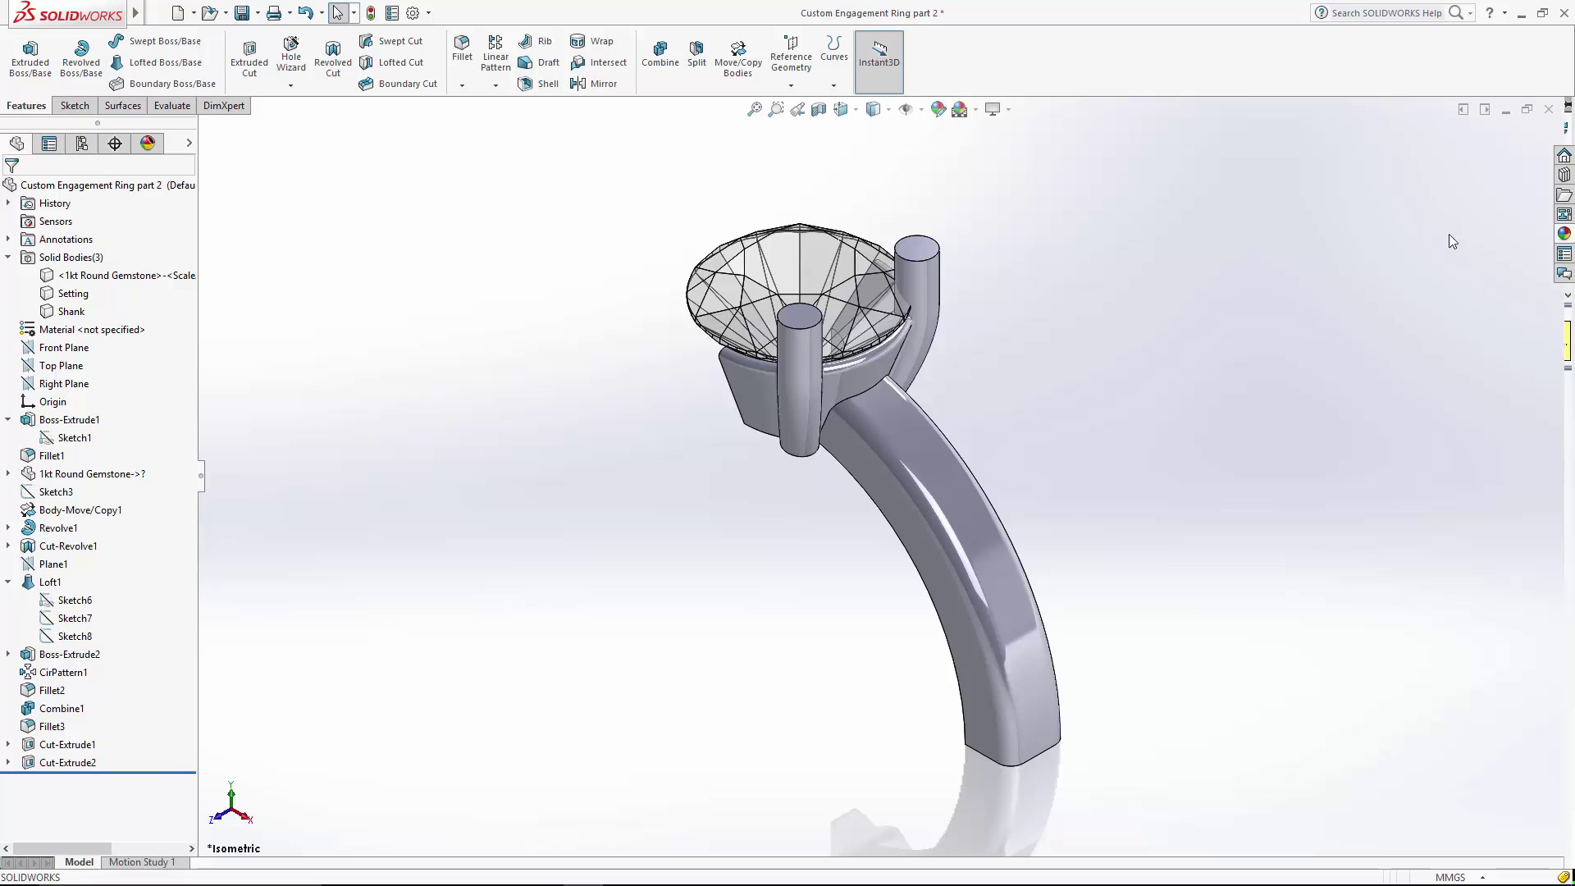
Step: Apply the polished aluminum appearance to the Setting and Shank bodies
{"action": "left_click", "coordinate": [78, 295]}
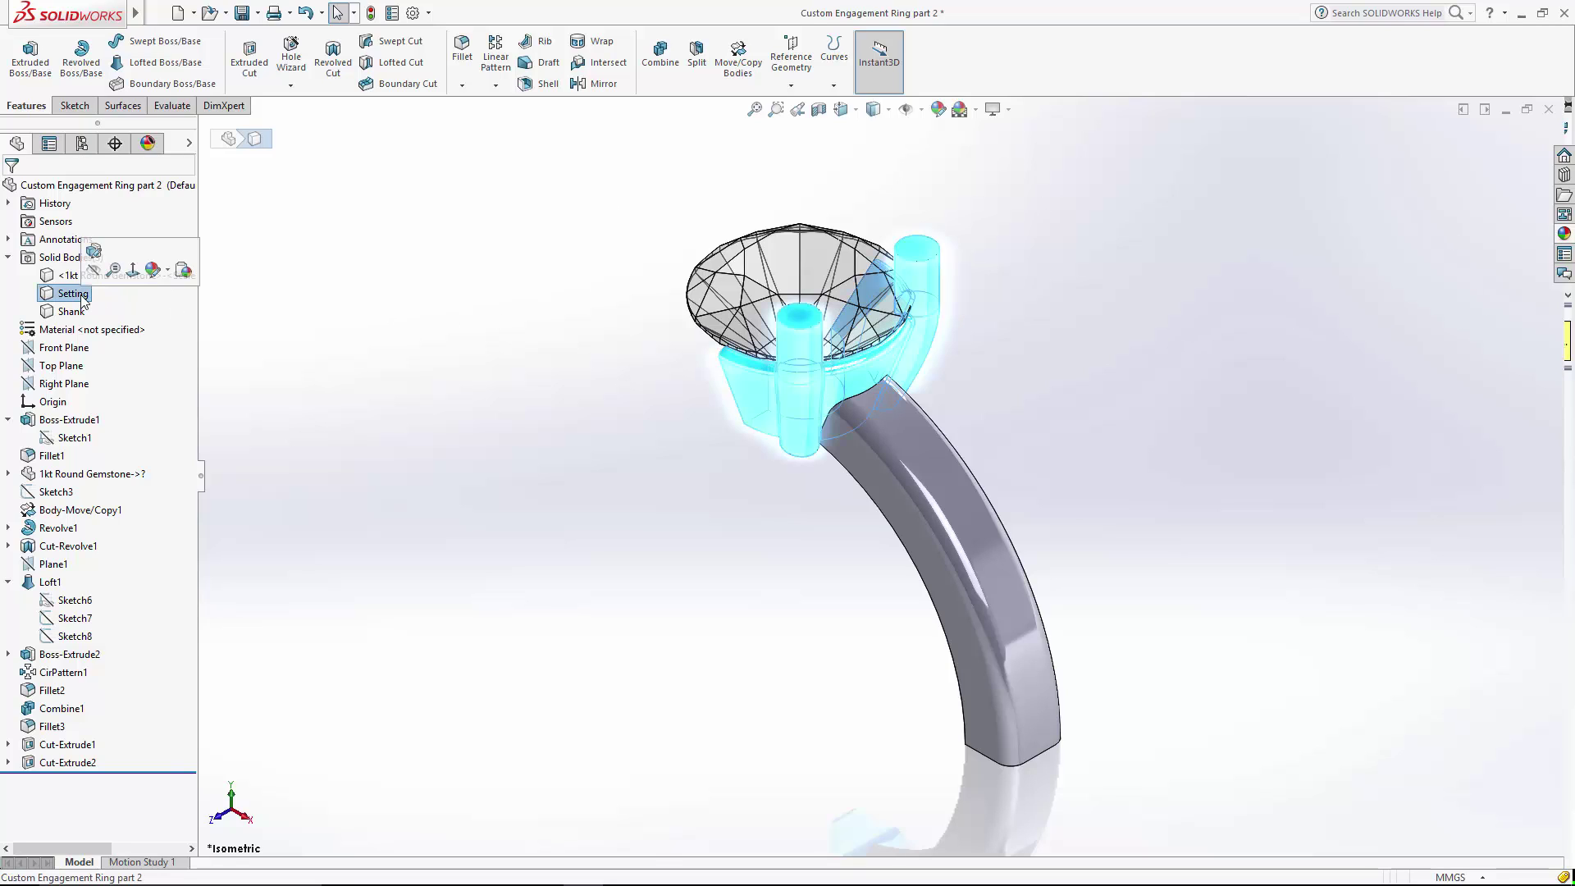
{"action": "left_click", "coordinate": [72, 311], "text": "ctrl"}
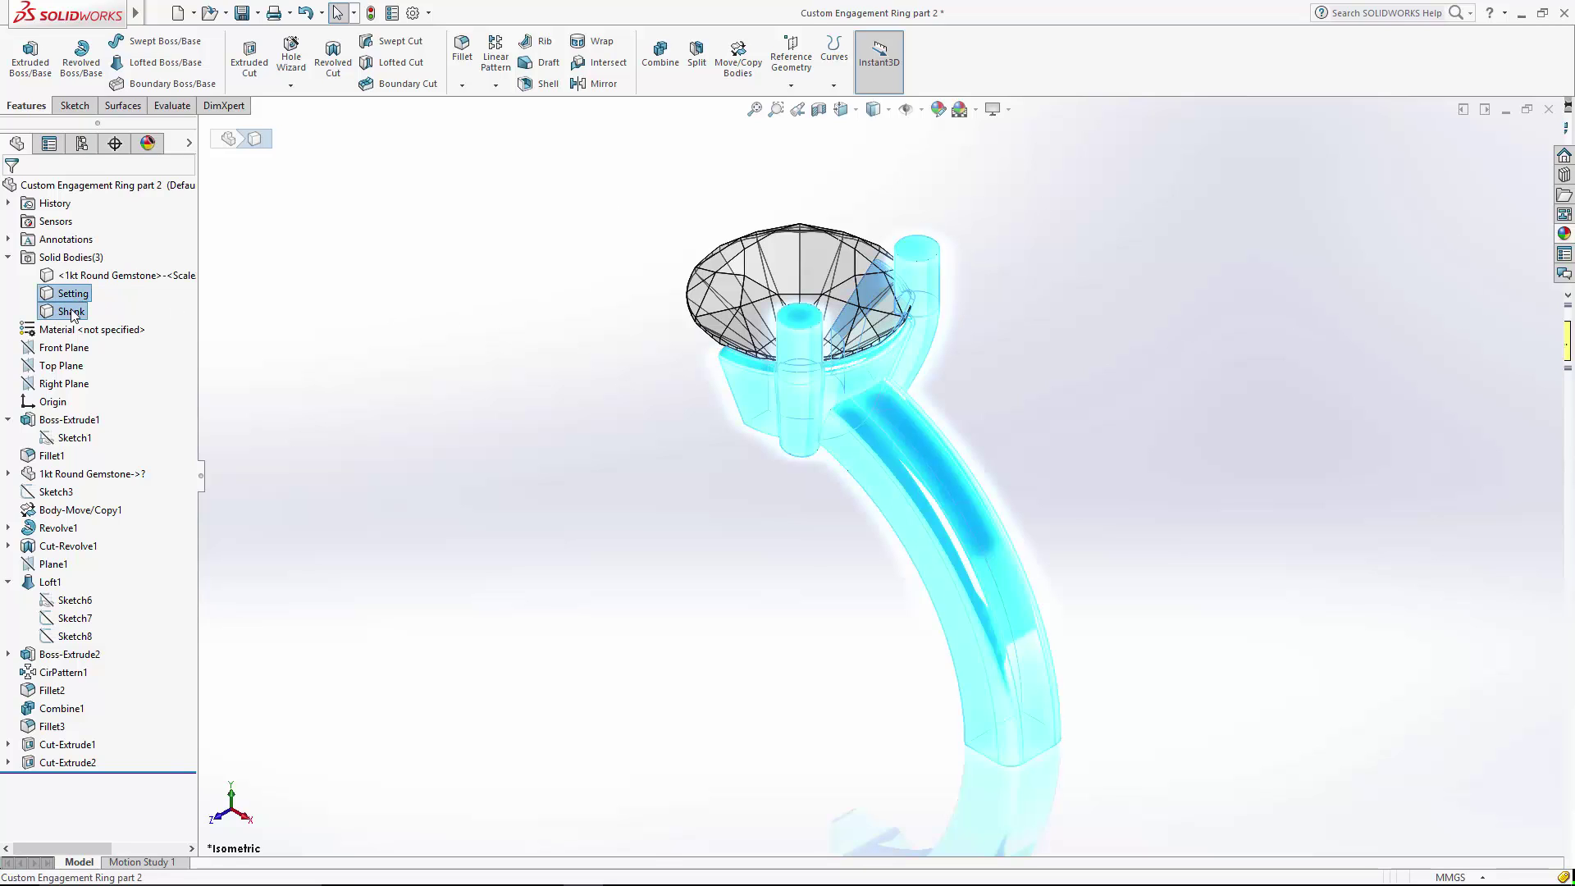
{"action": "left_click", "coordinate": [1565, 233]}
{"action": "left_click", "coordinate": [1331, 228]}
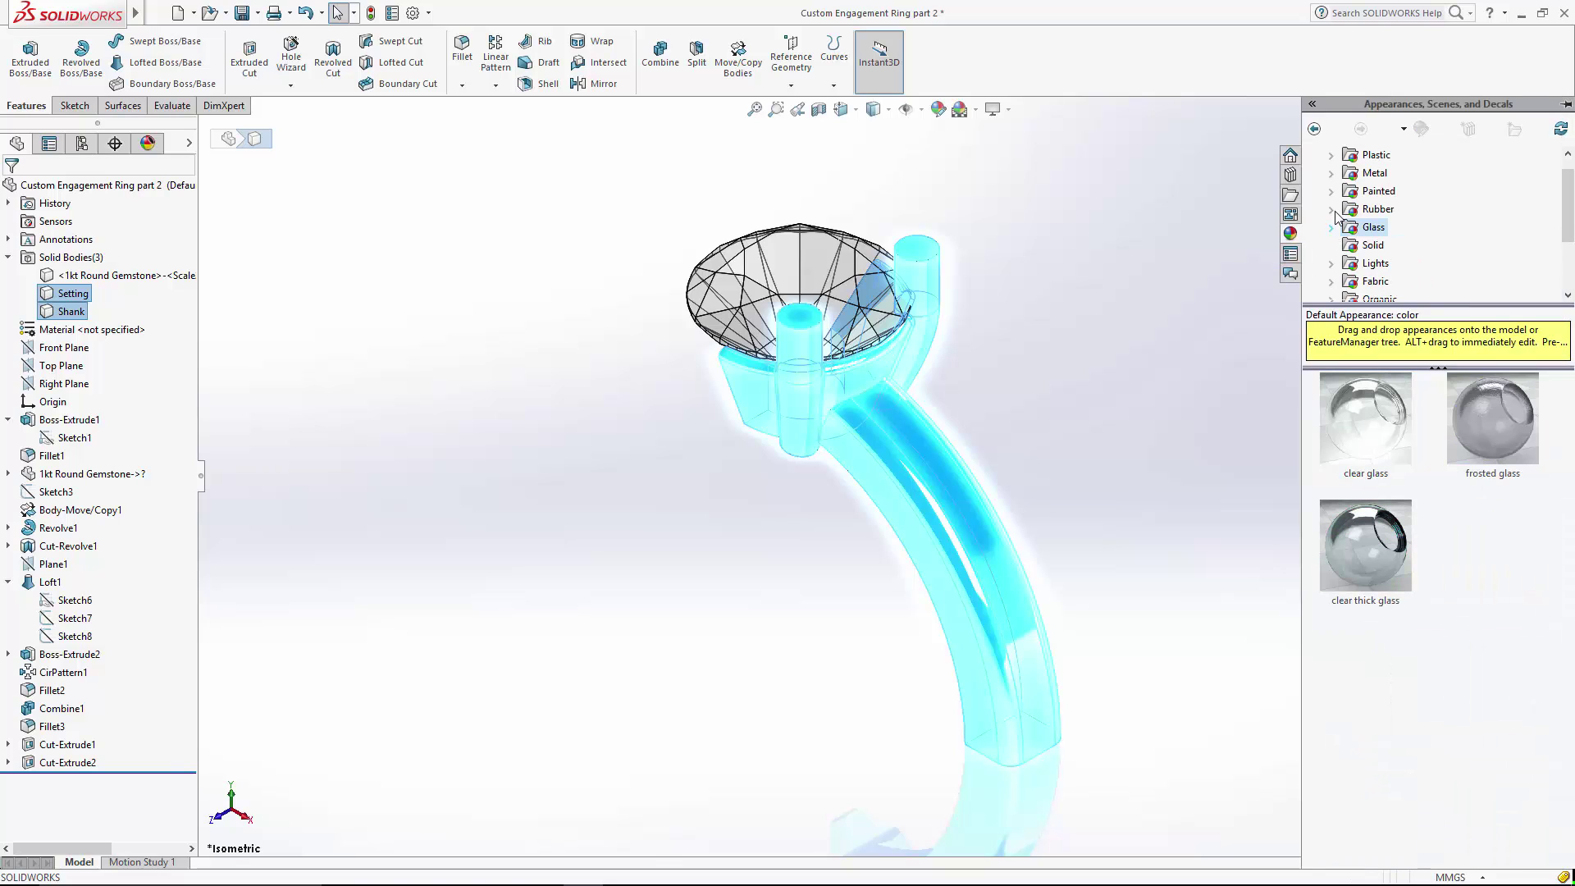
{"action": "left_click", "coordinate": [1331, 173]}
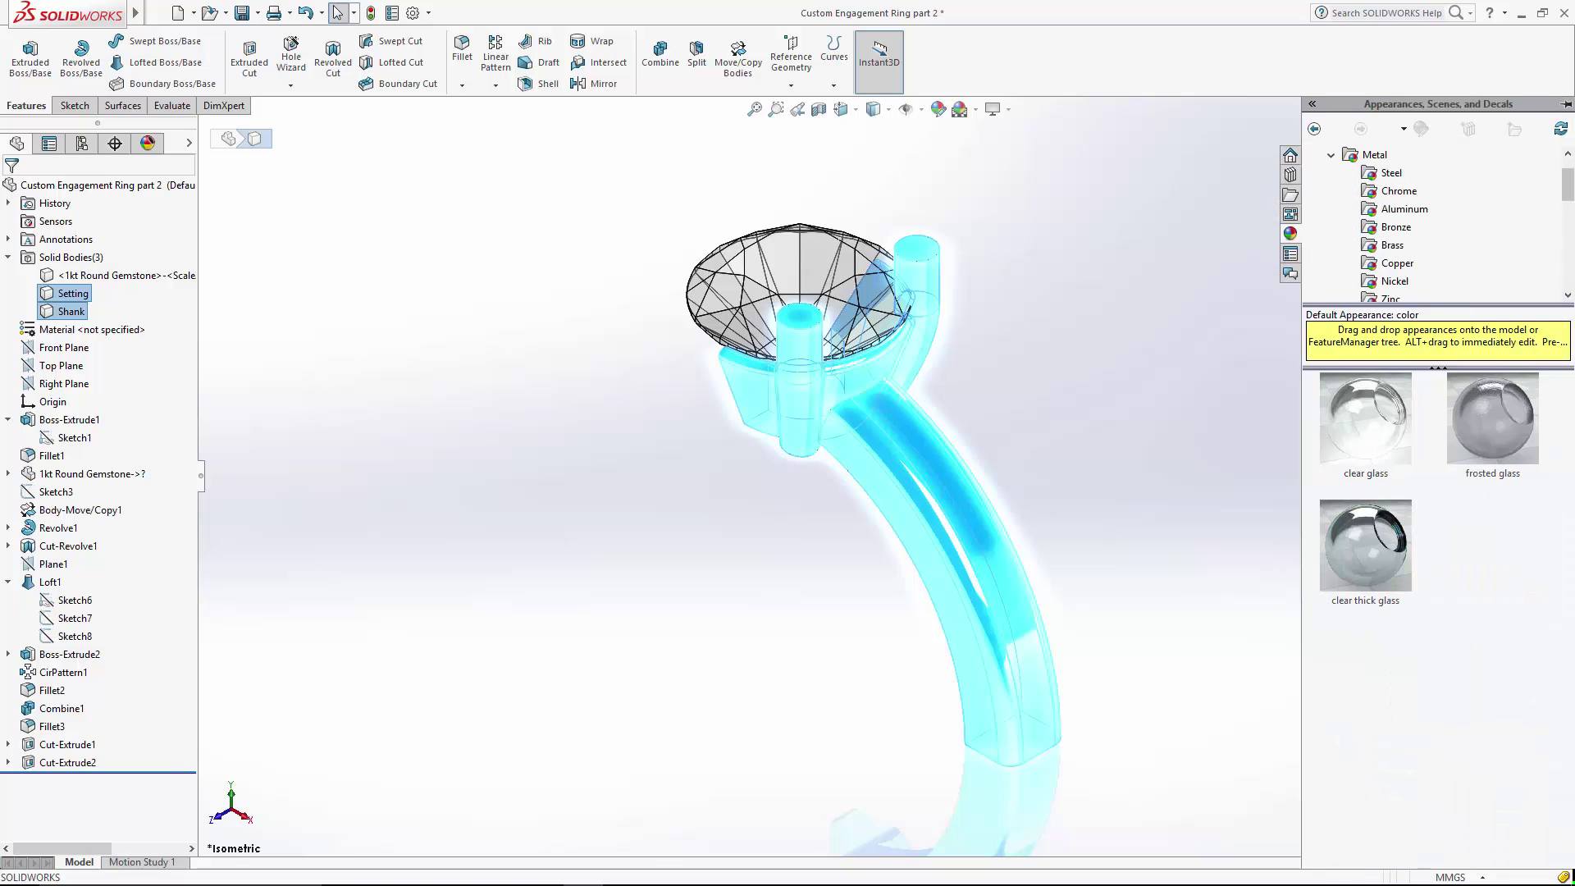
{"action": "left_click", "coordinate": [1401, 210]}
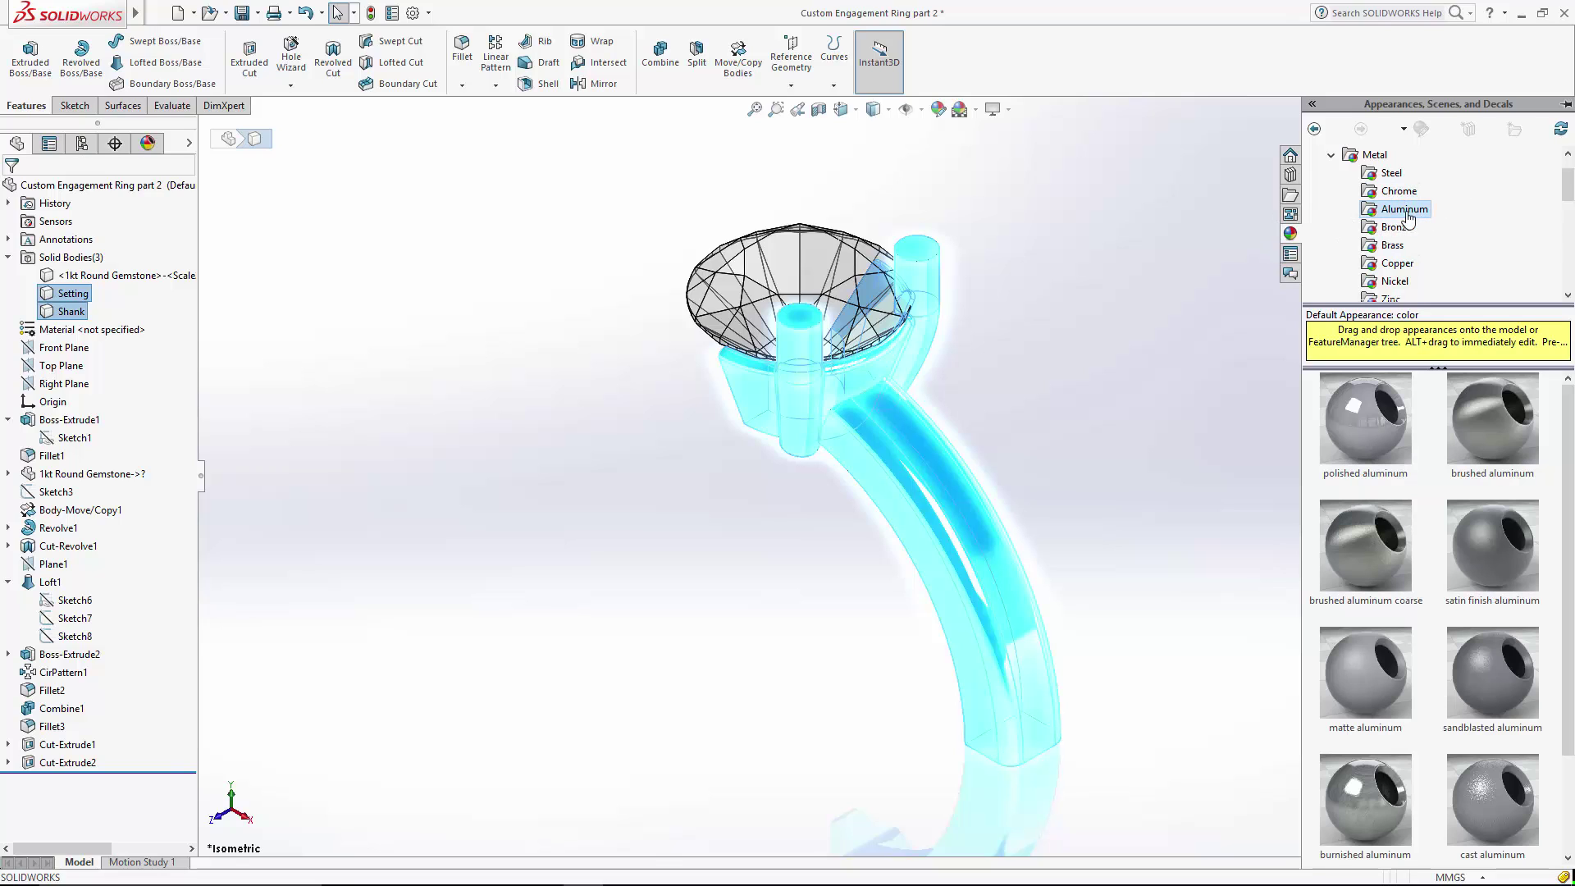
{"action": "left_click_drag", "start_coordinate": [1382, 406], "coordinate": [1065, 384]}
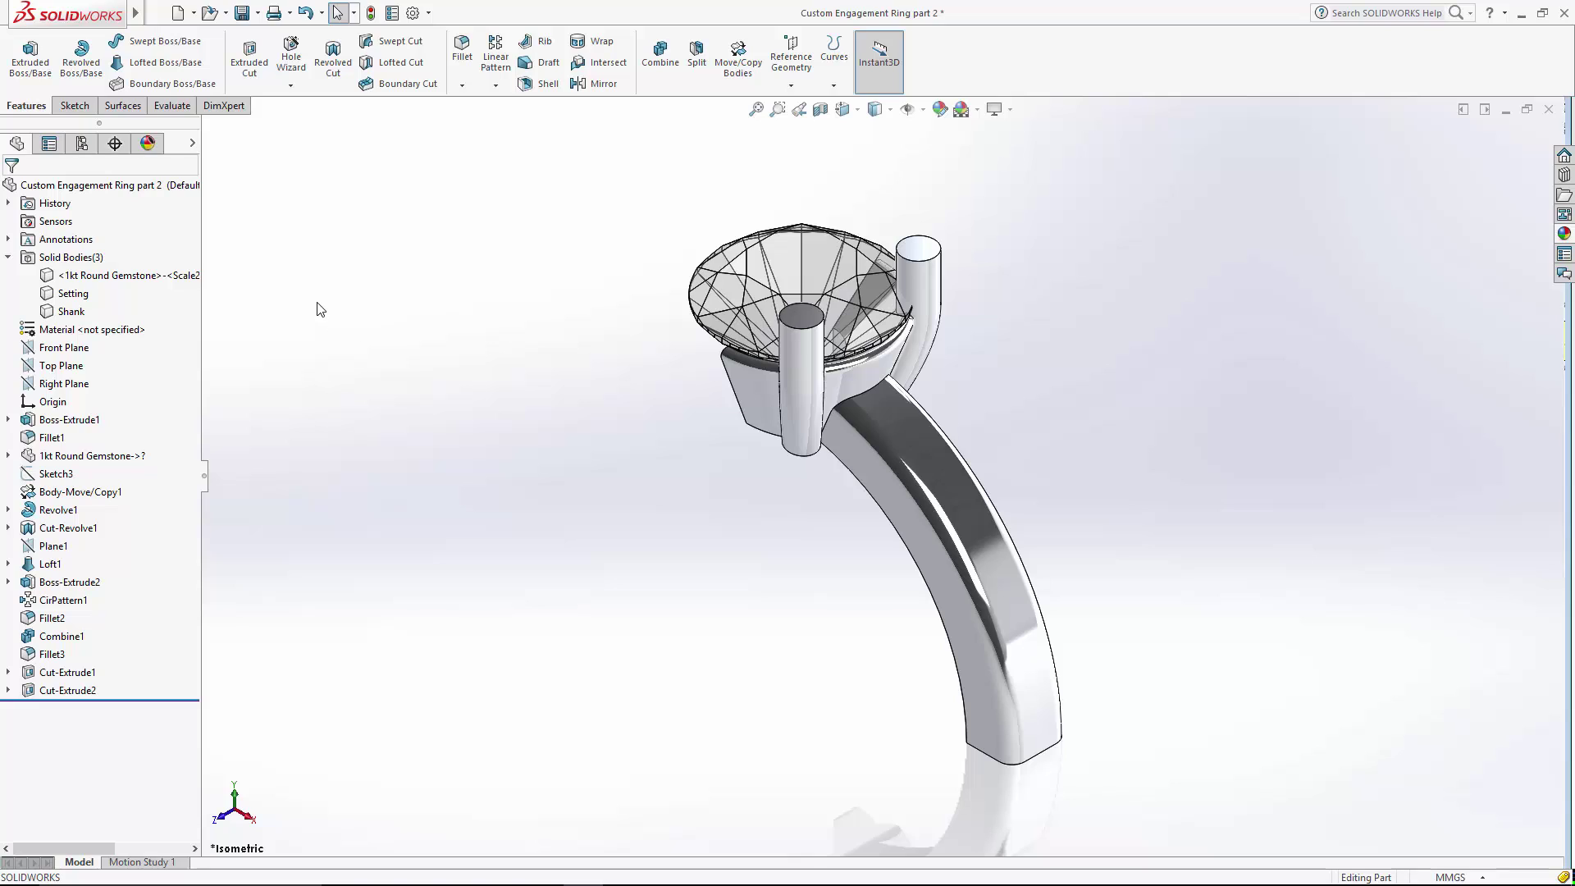
Step: Copy the gemstone body in place as Body-Move/Copy2 and hide the original gemstone
{"action": "left_click", "coordinate": [256, 17]}
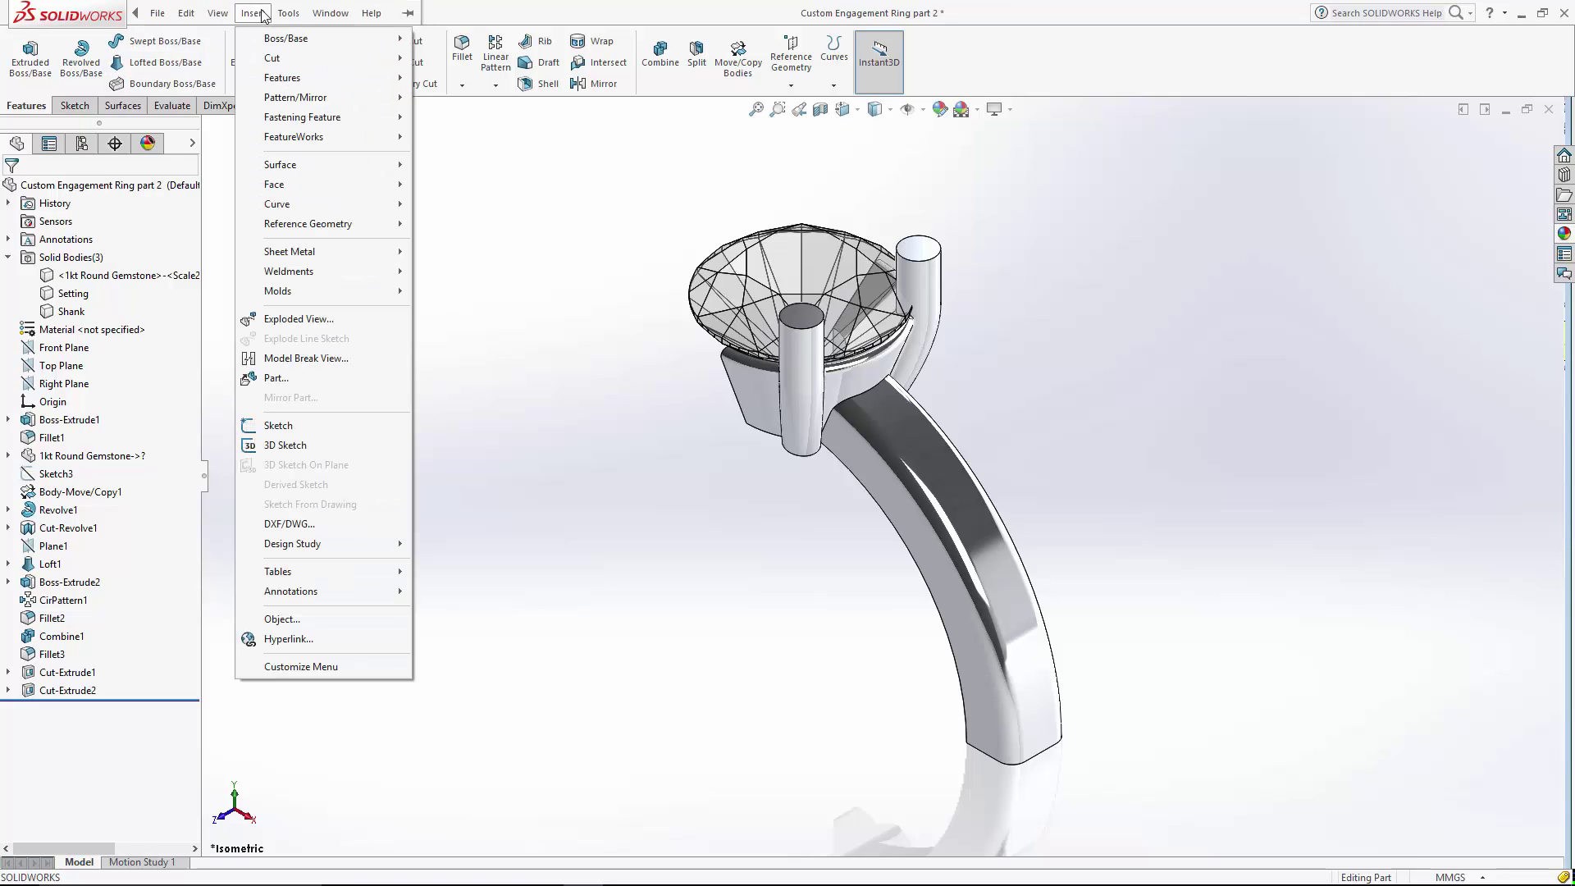
{"action": "mouse_move", "coordinate": [290, 82]}
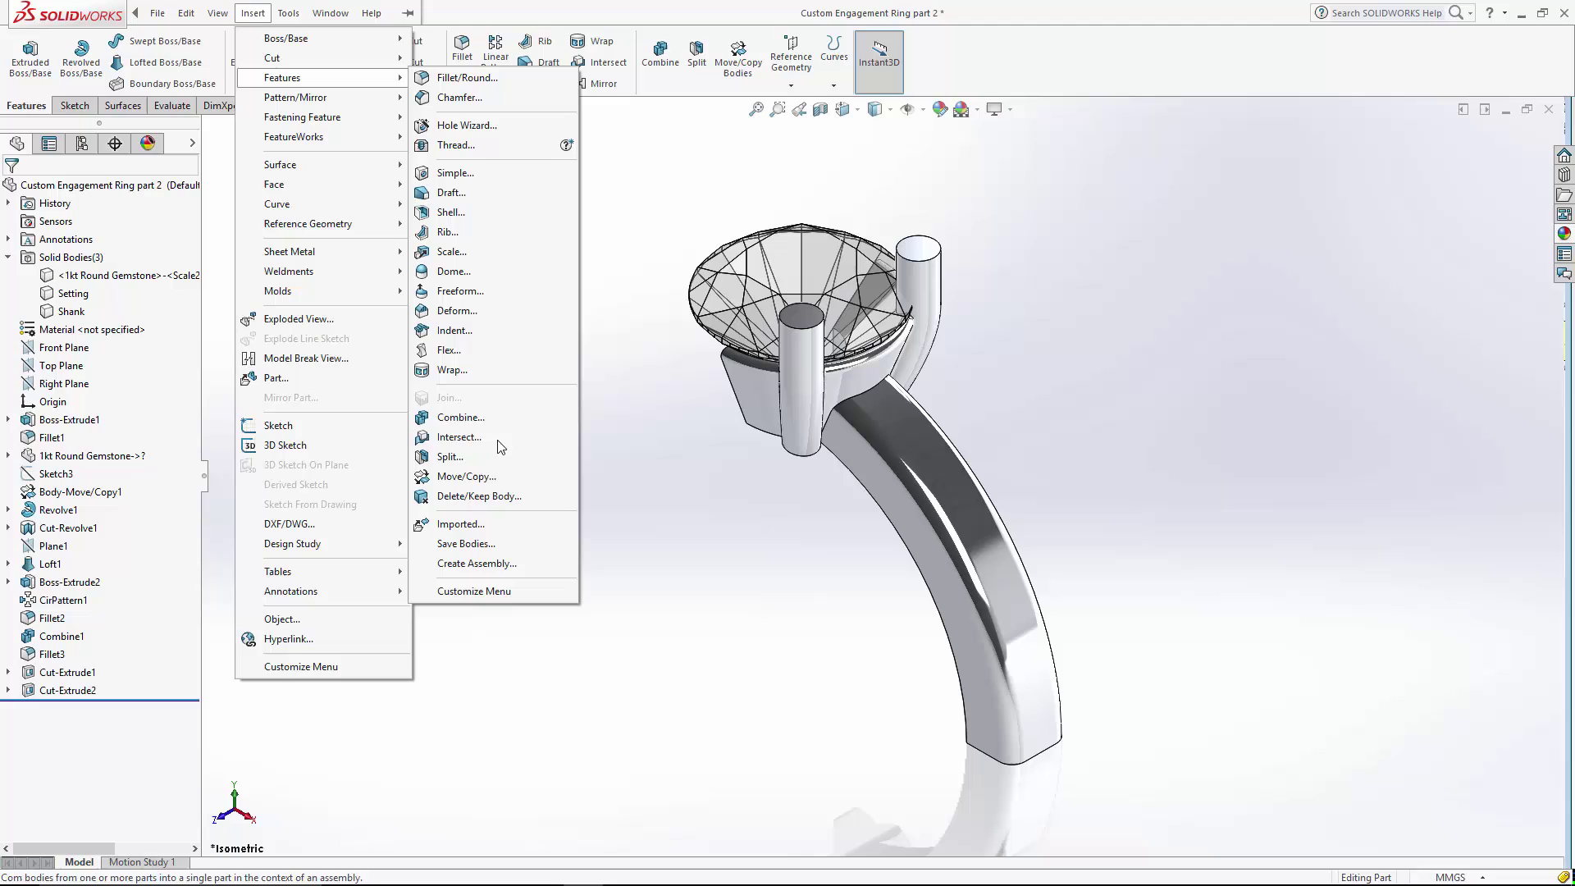
{"action": "left_click", "coordinate": [474, 480]}
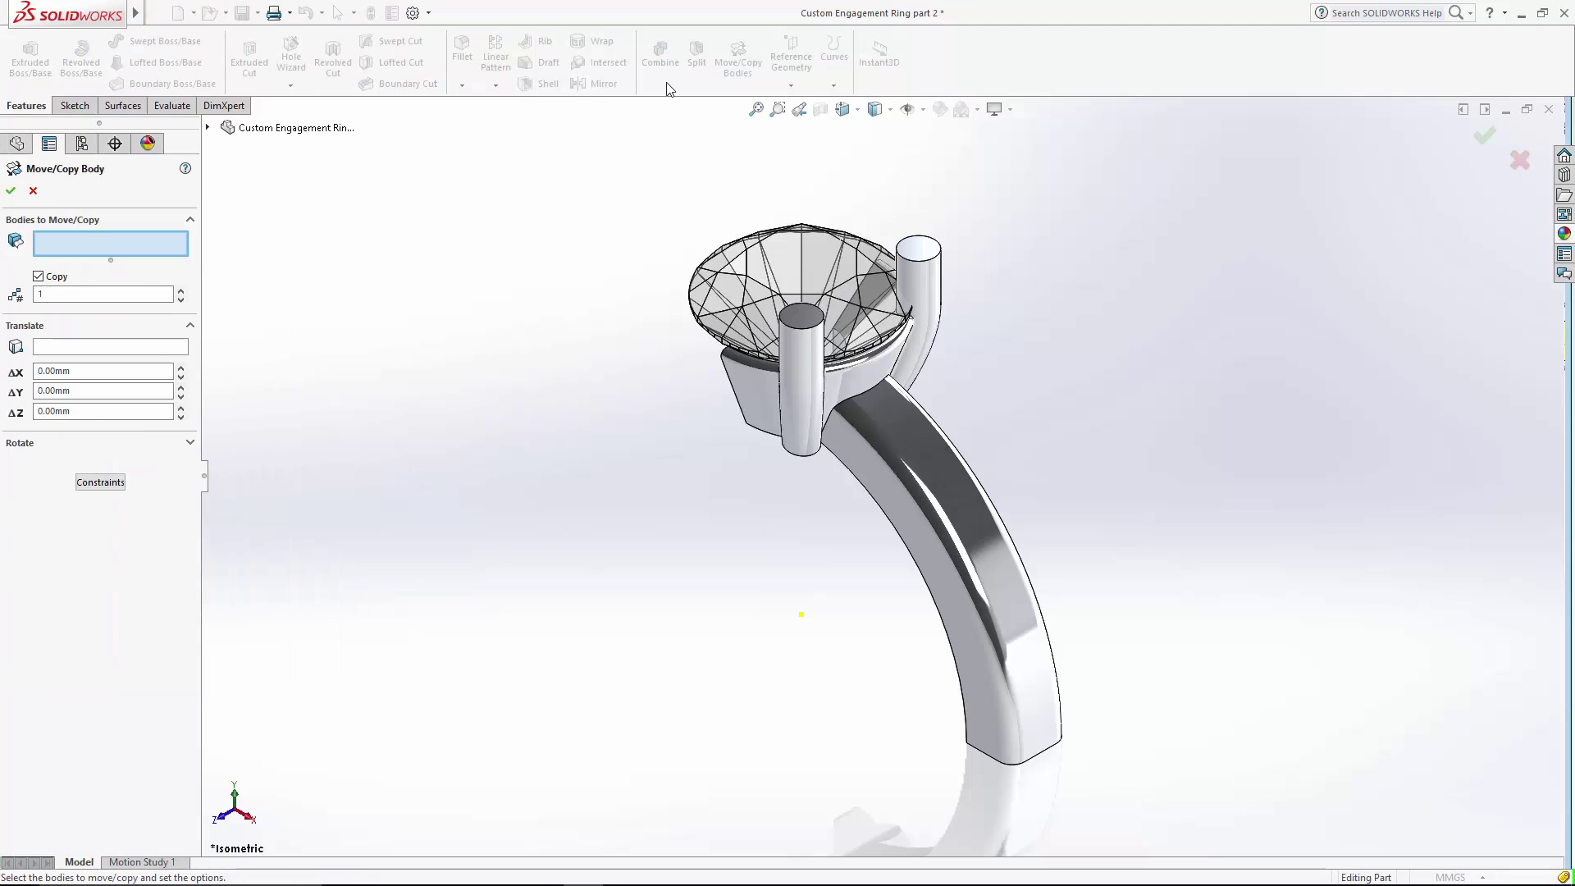
{"action": "left_click", "coordinate": [812, 251]}
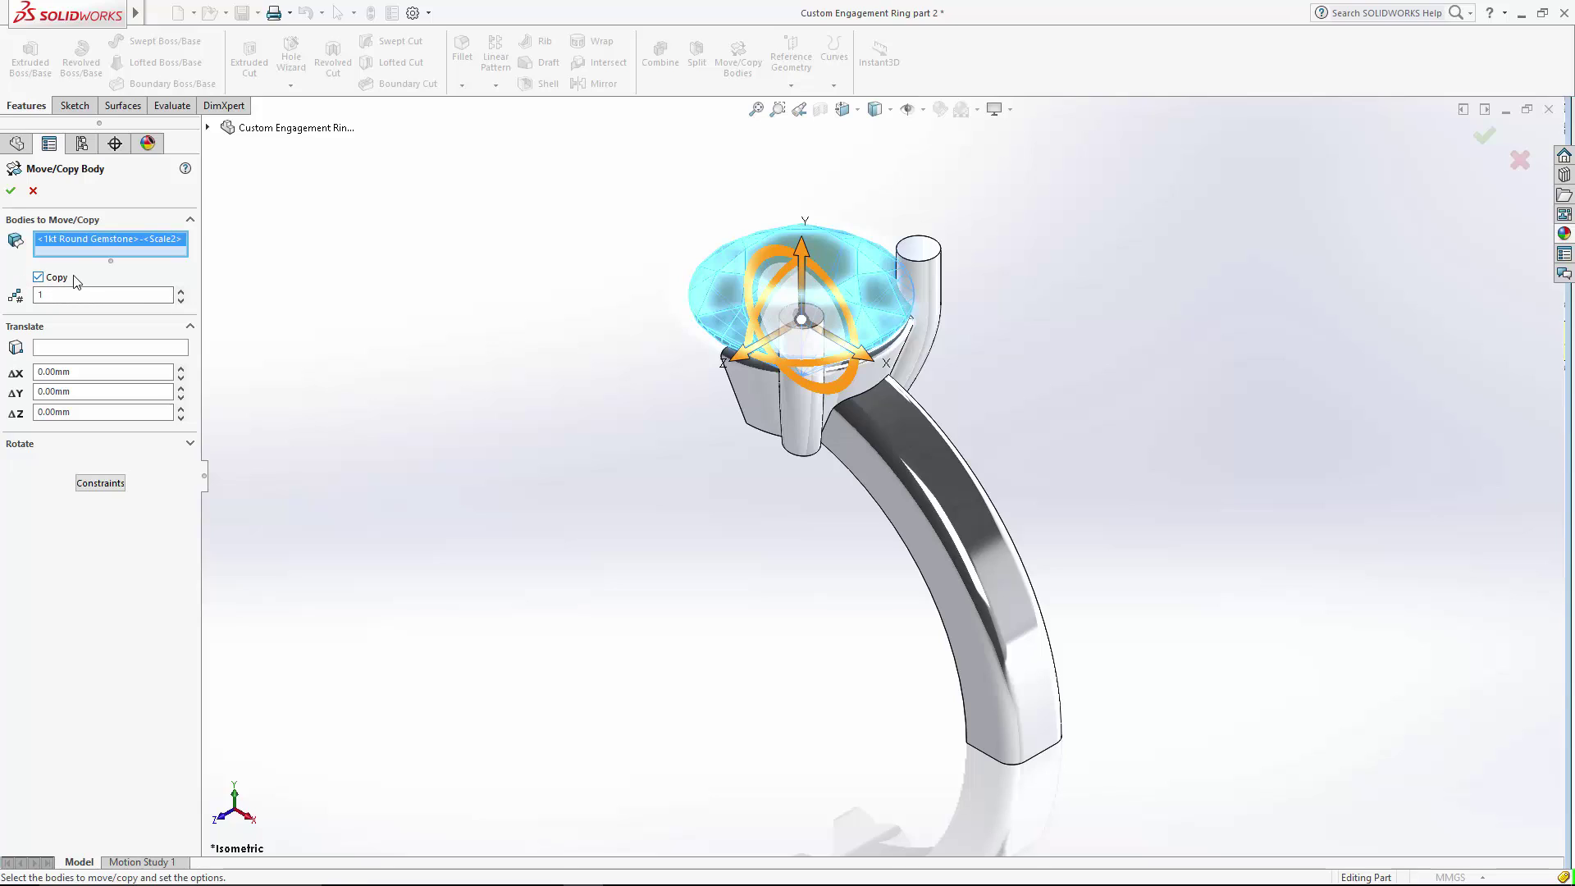
{"action": "left_click", "coordinate": [10, 191]}
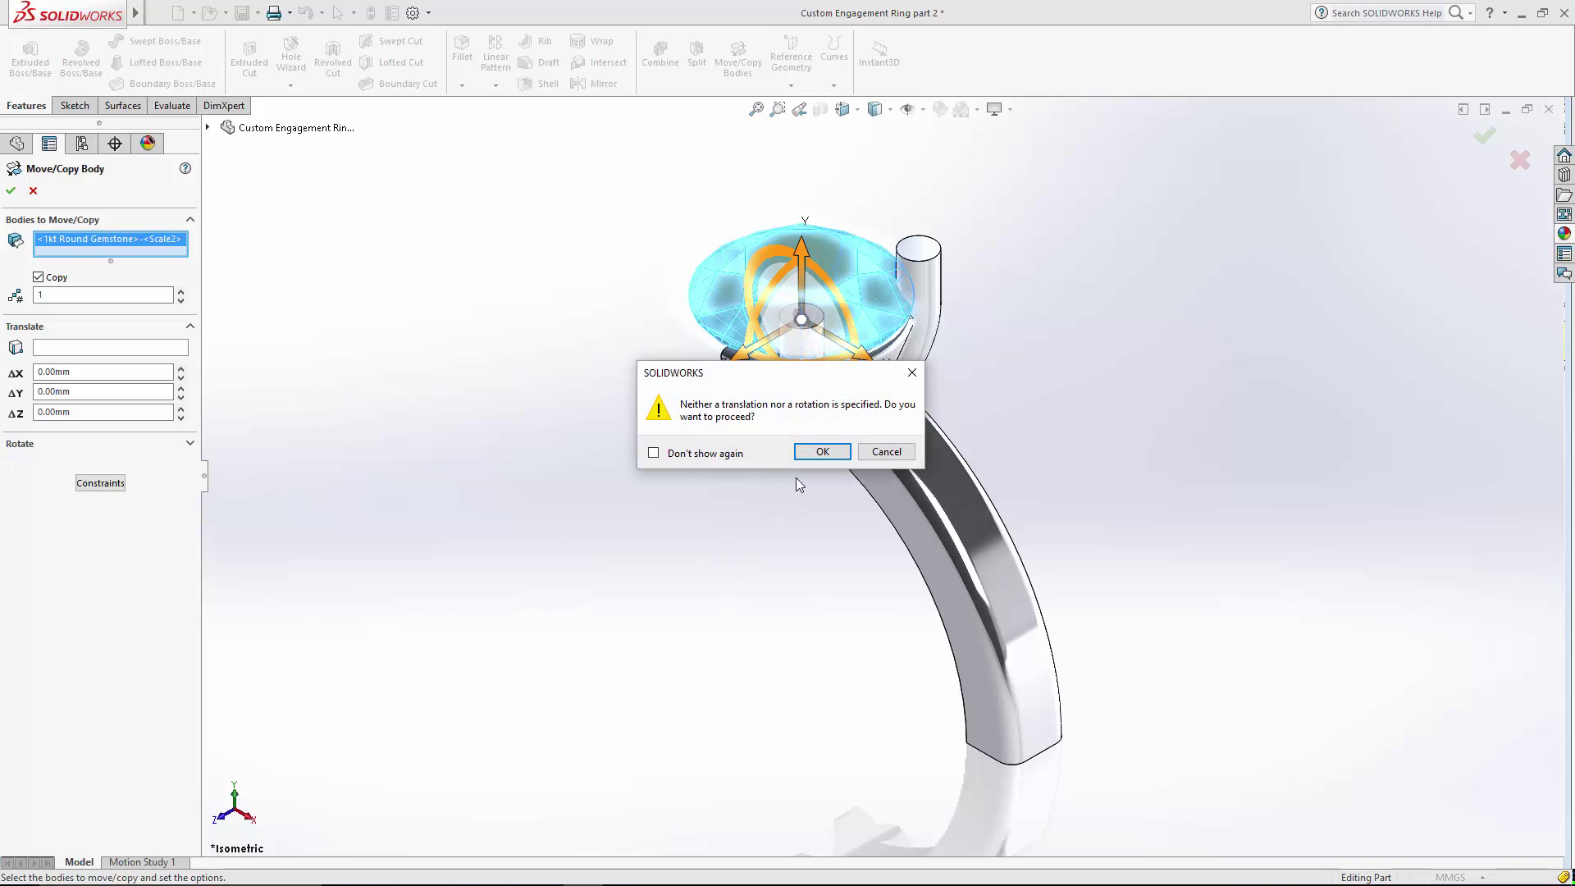
{"action": "left_click", "coordinate": [822, 452]}
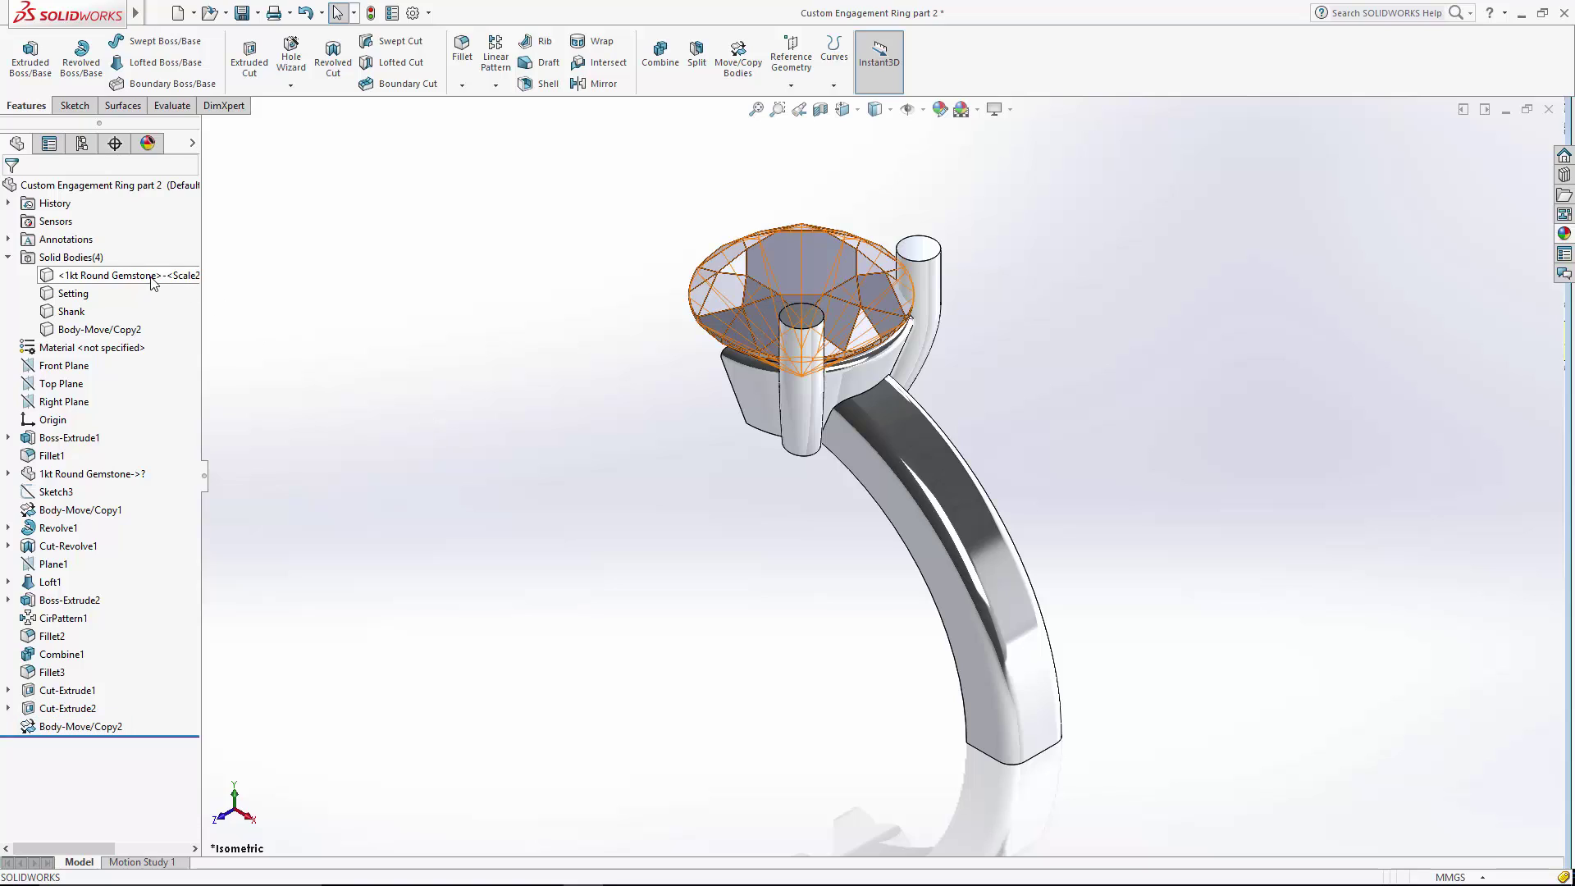
{"action": "left_click", "coordinate": [152, 276]}
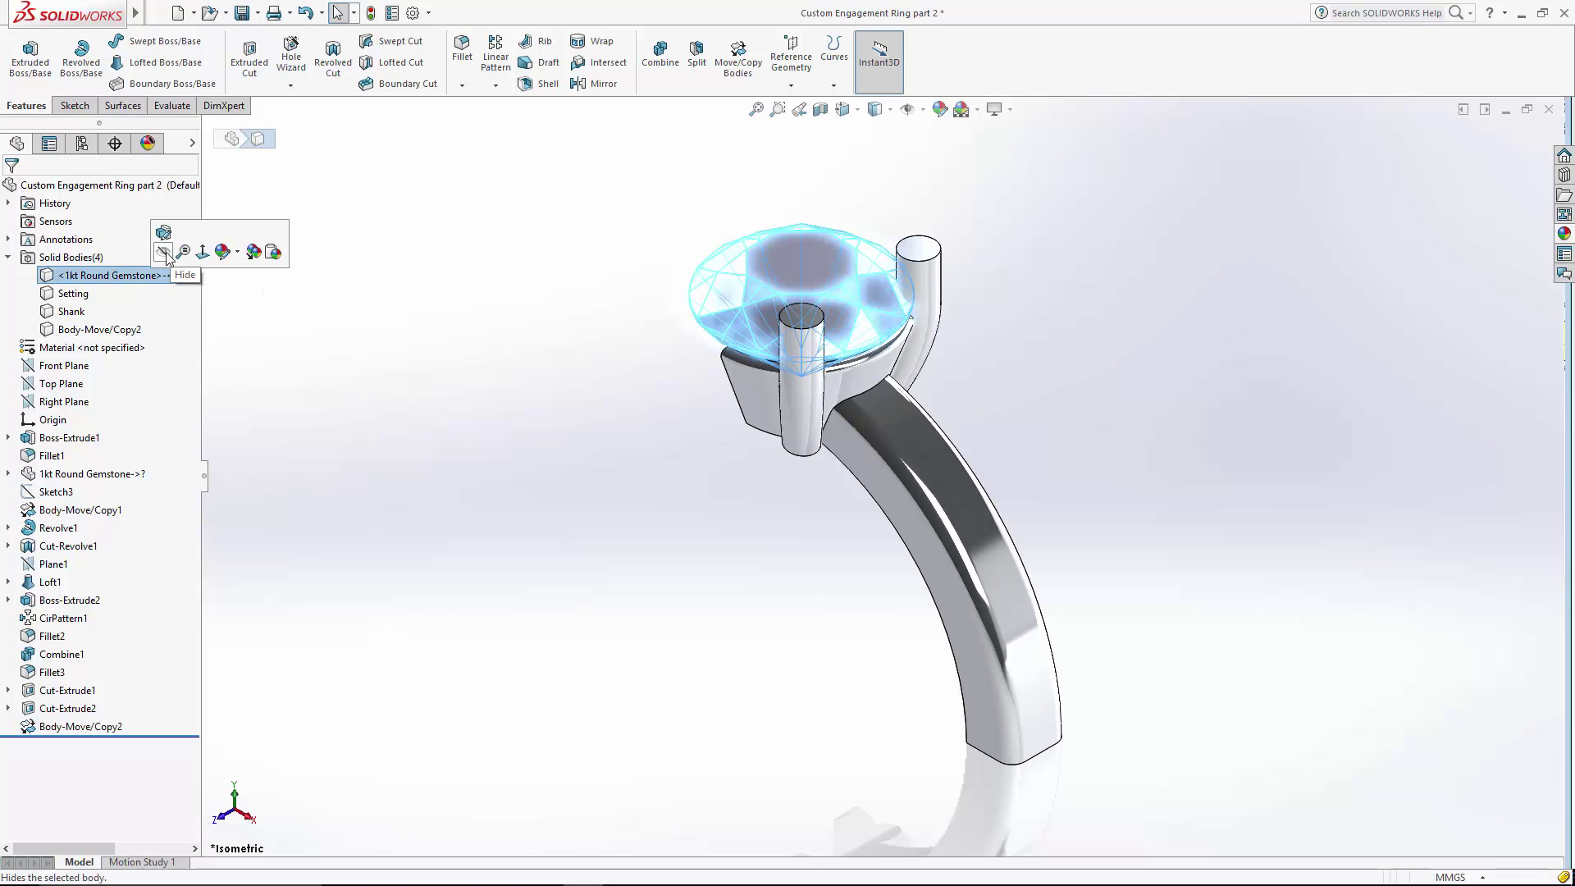
{"action": "left_click", "coordinate": [165, 252]}
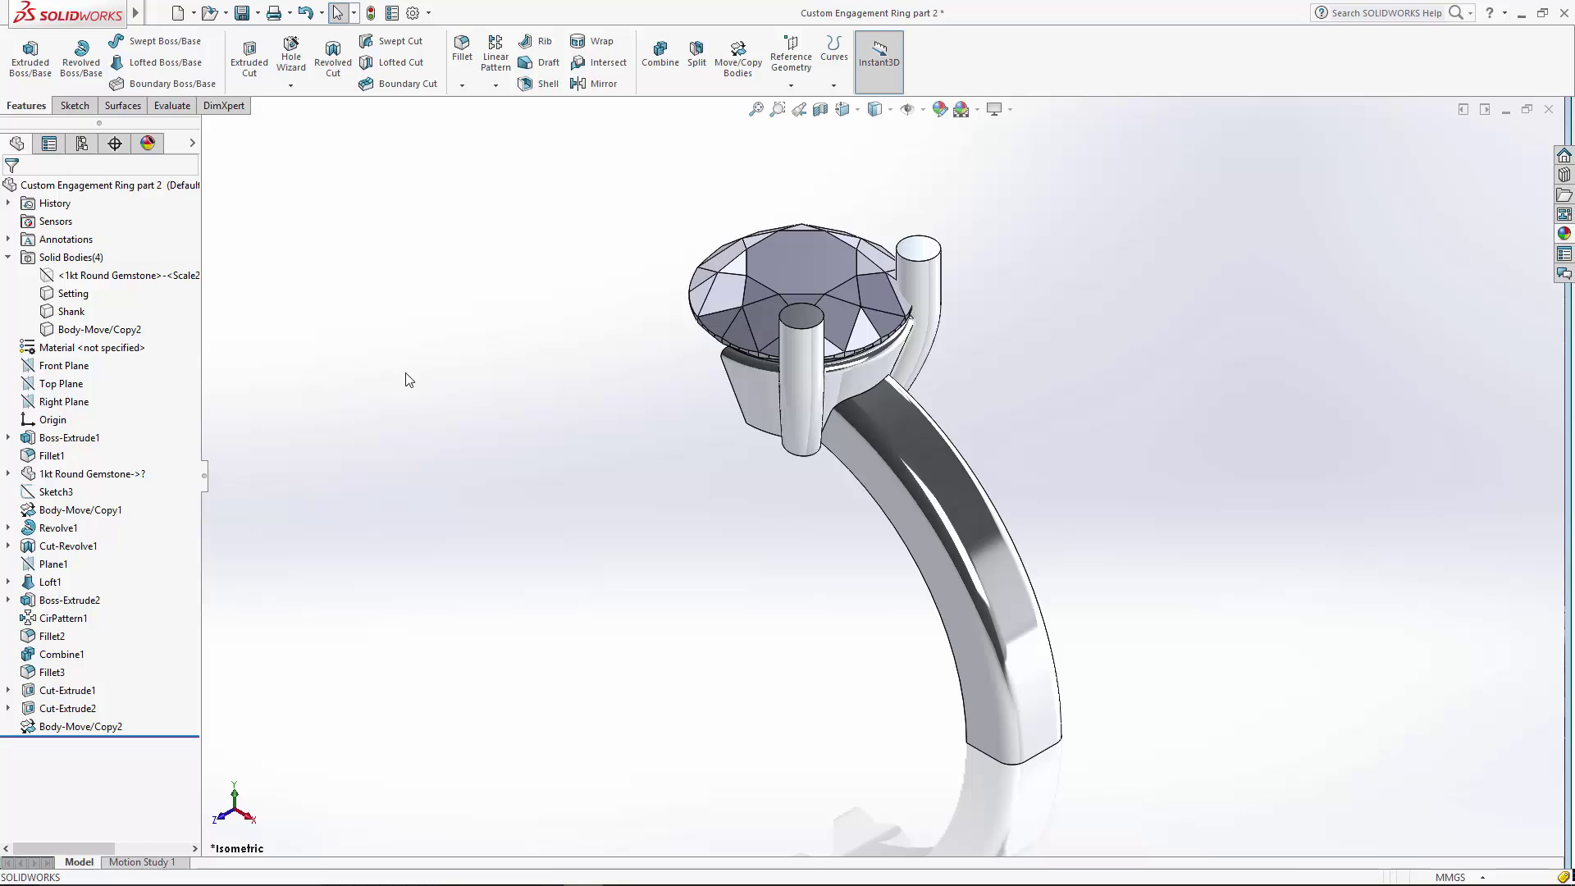
Step: Scale Body-Move/Copy2 uniformly about its centroid by 1.75/6 (0.291666667)
{"action": "mouse_move", "coordinate": [135, 13]}
{"action": "left_click", "coordinate": [253, 13]}
{"action": "mouse_move", "coordinate": [309, 85]}
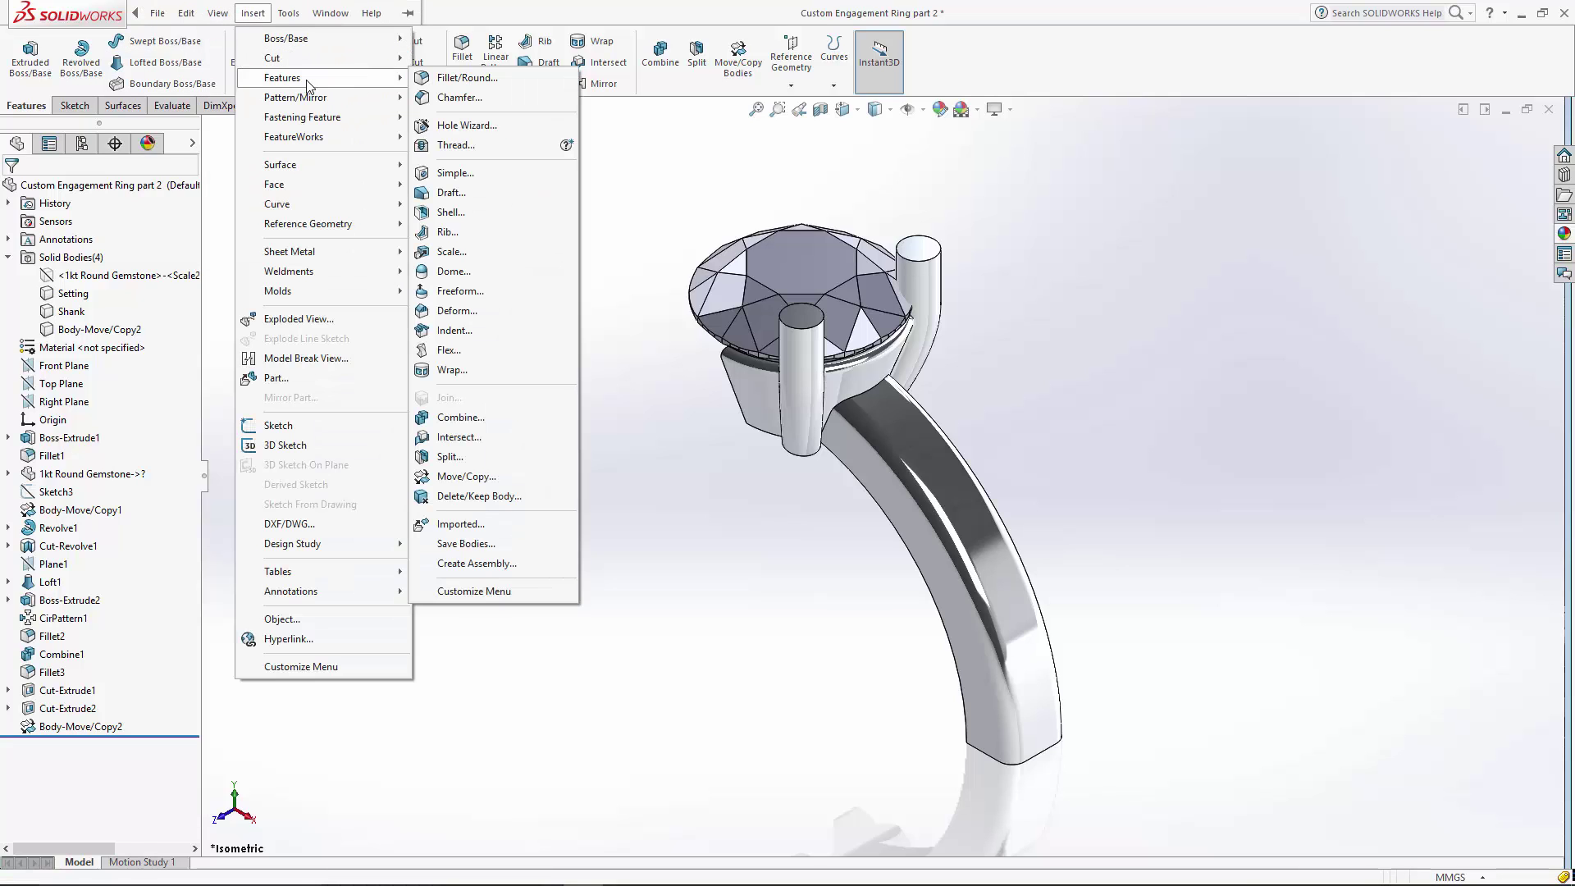
{"action": "left_click", "coordinate": [496, 251]}
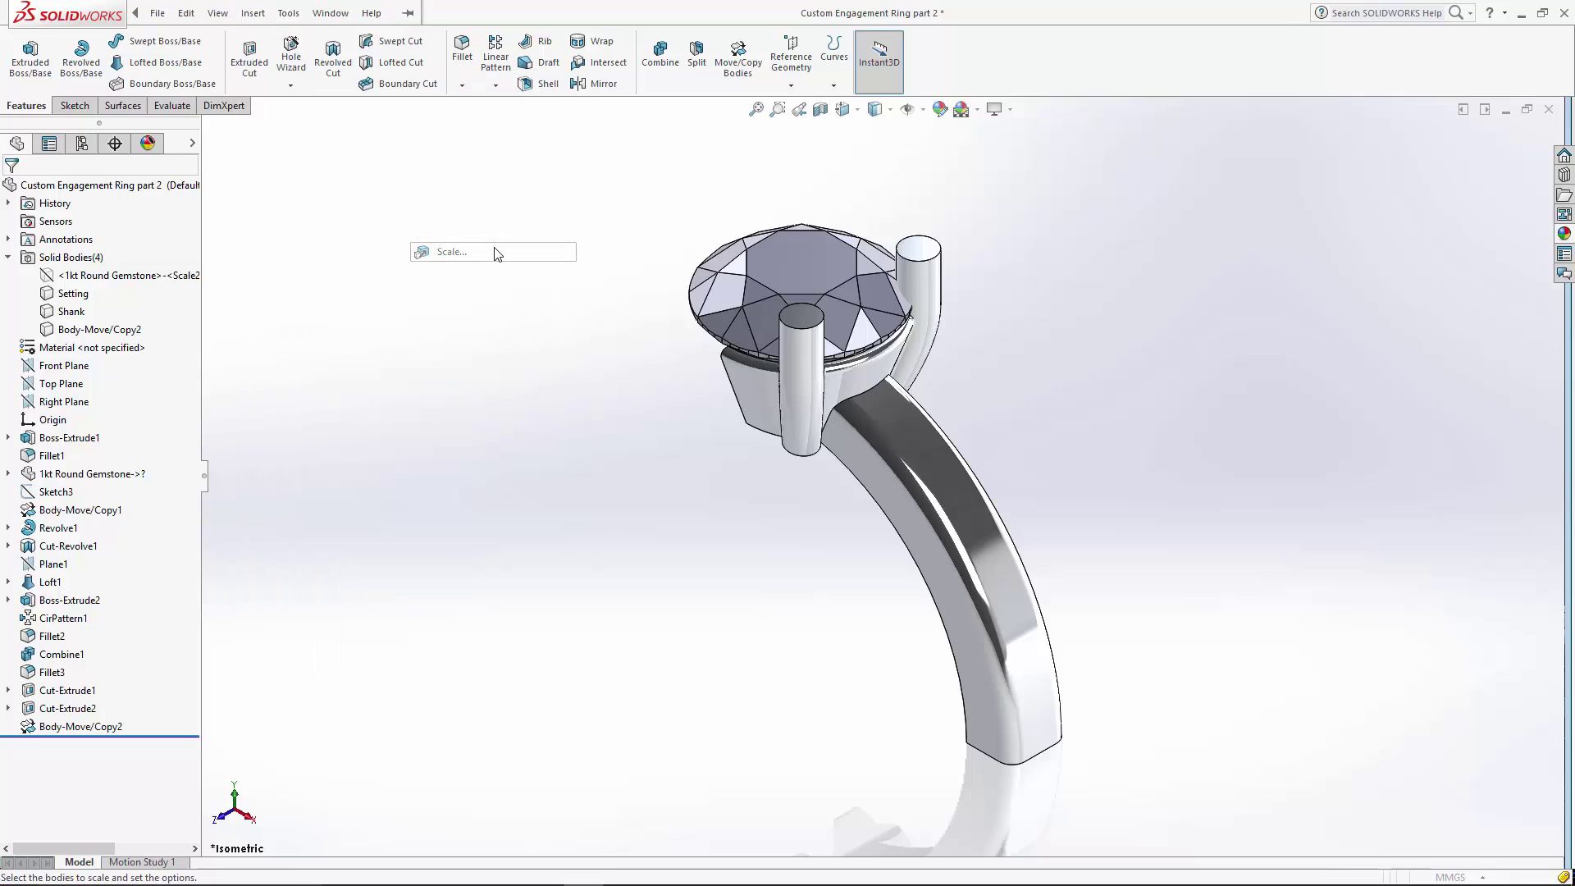
{"action": "left_click", "coordinate": [806, 258]}
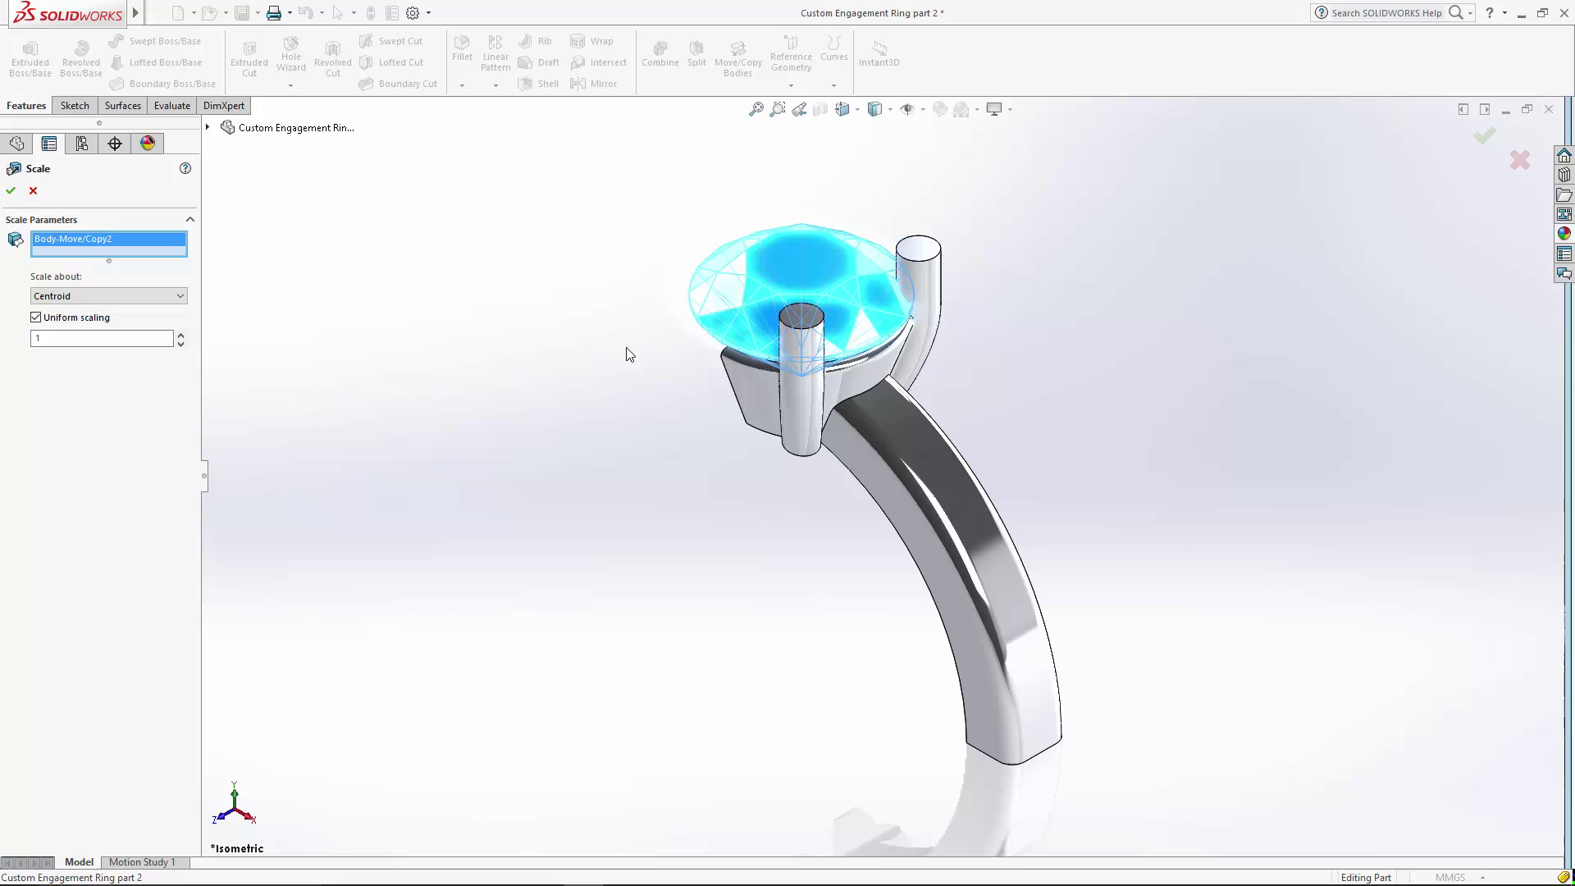
{"action": "double_click", "coordinate": [89, 337]}
{"action": "key", "text": "Return"}
{"action": "left_click", "coordinate": [11, 190]}
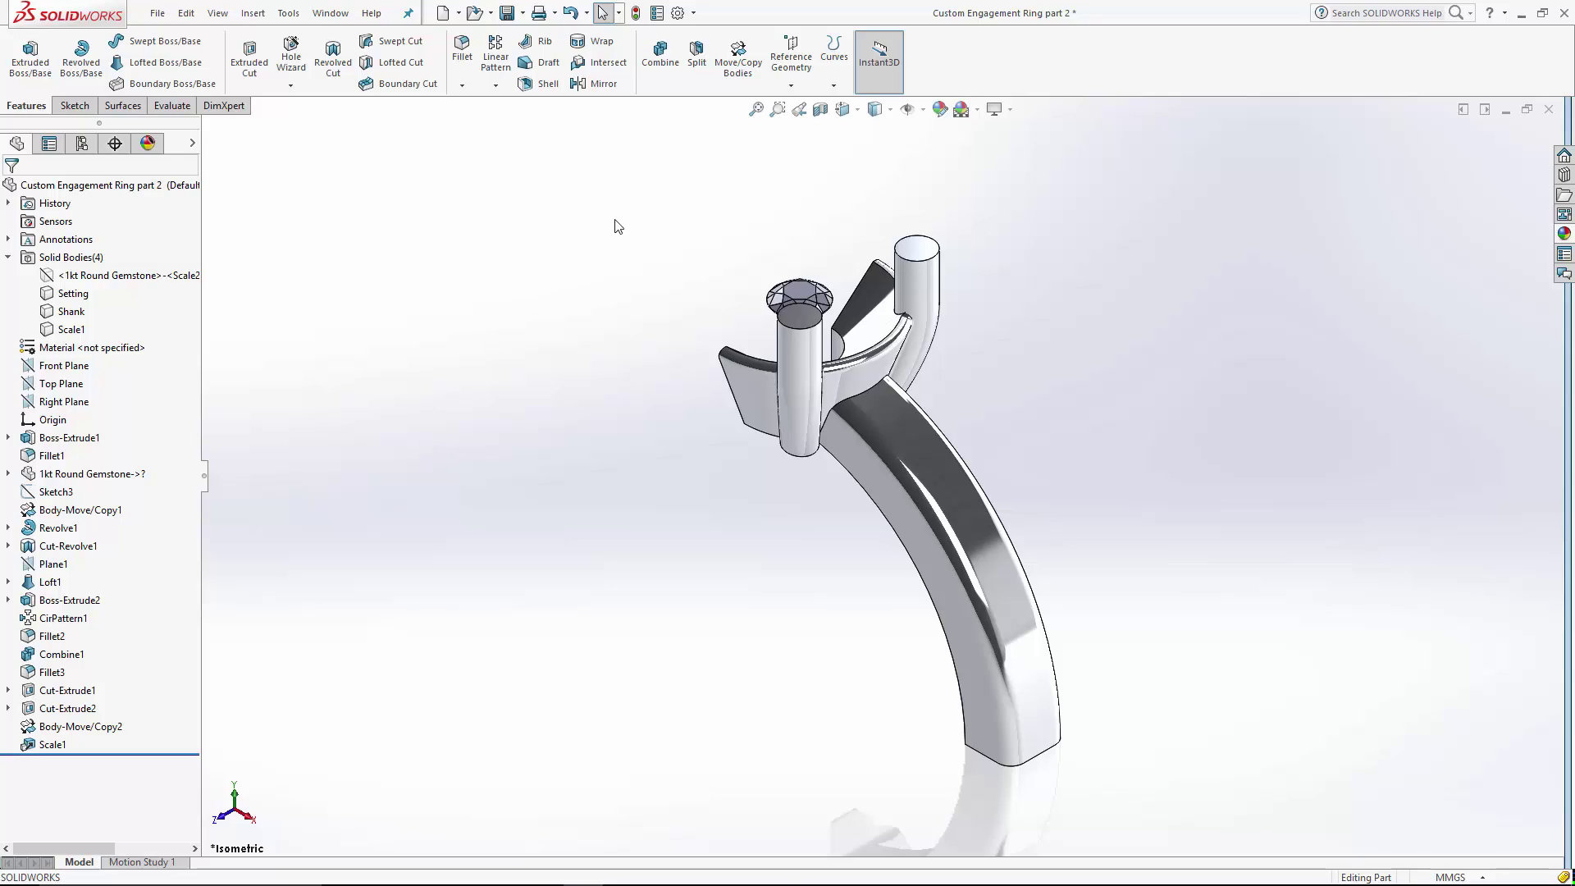
Step: Rotate the Shank, Setting and 1kt Round Gemstone bodies 30° about the origin, without copying
{"action": "left_click", "coordinate": [739, 66]}
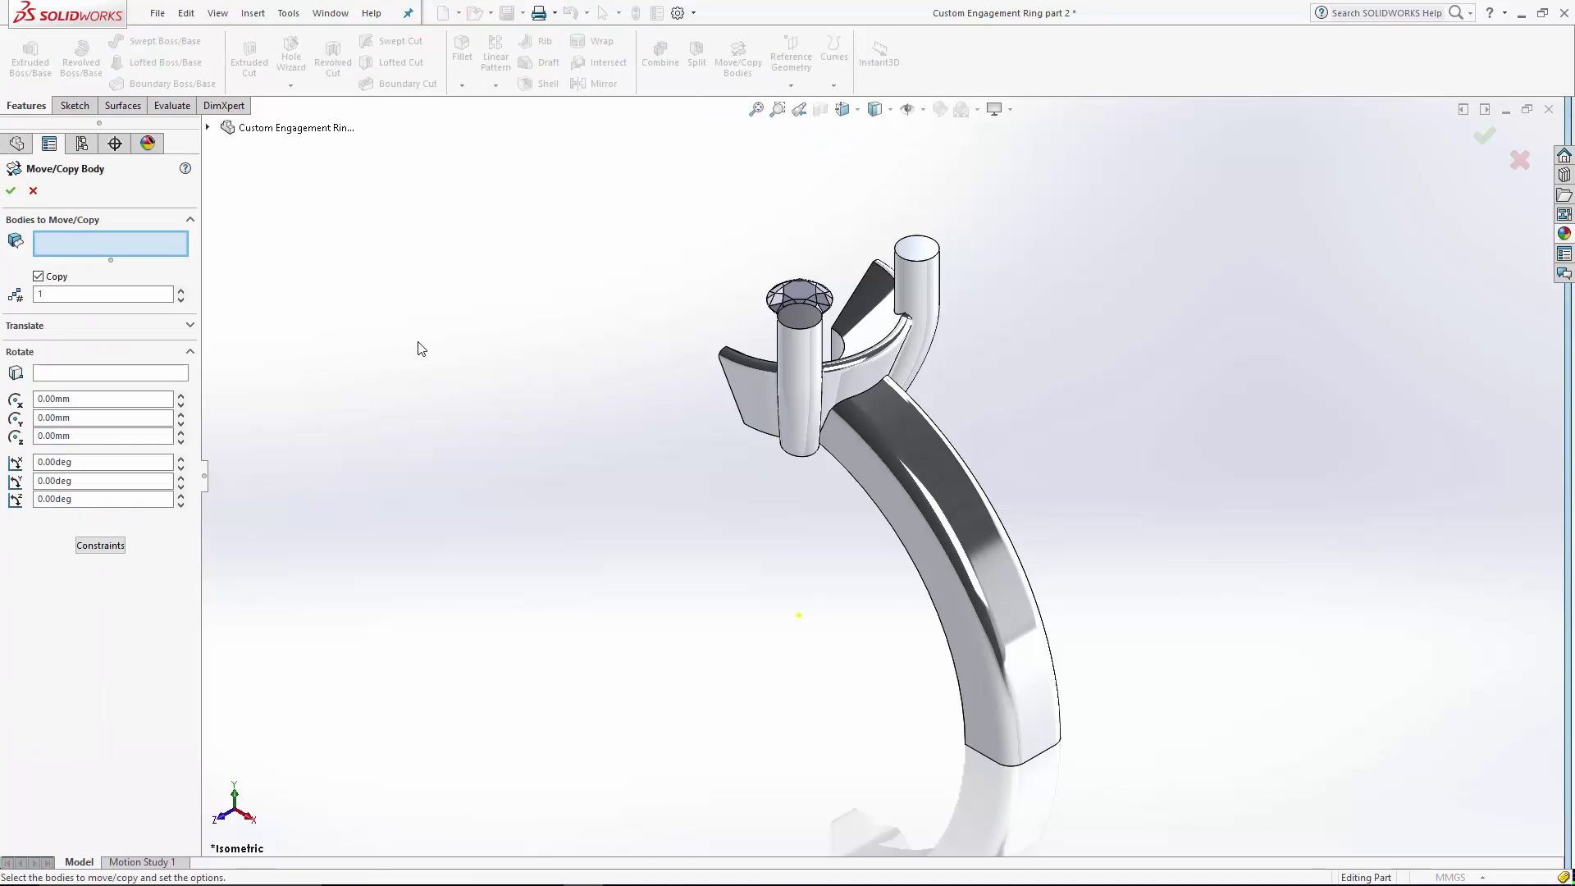
{"action": "left_click", "coordinate": [807, 405]}
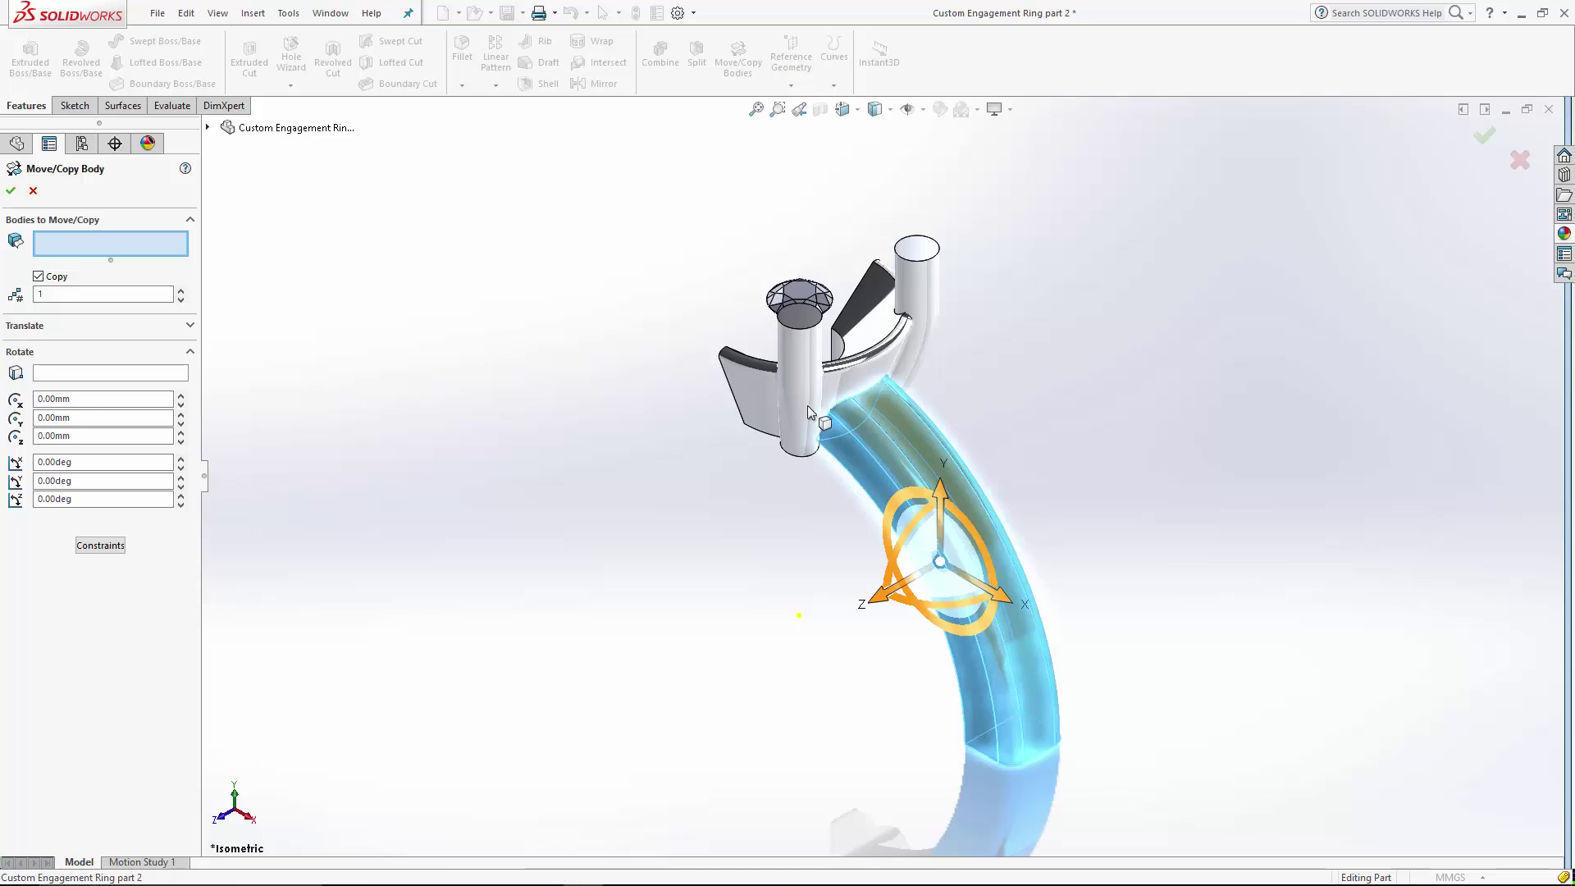
{"action": "left_click", "coordinate": [752, 401]}
{"action": "left_click", "coordinate": [208, 127]}
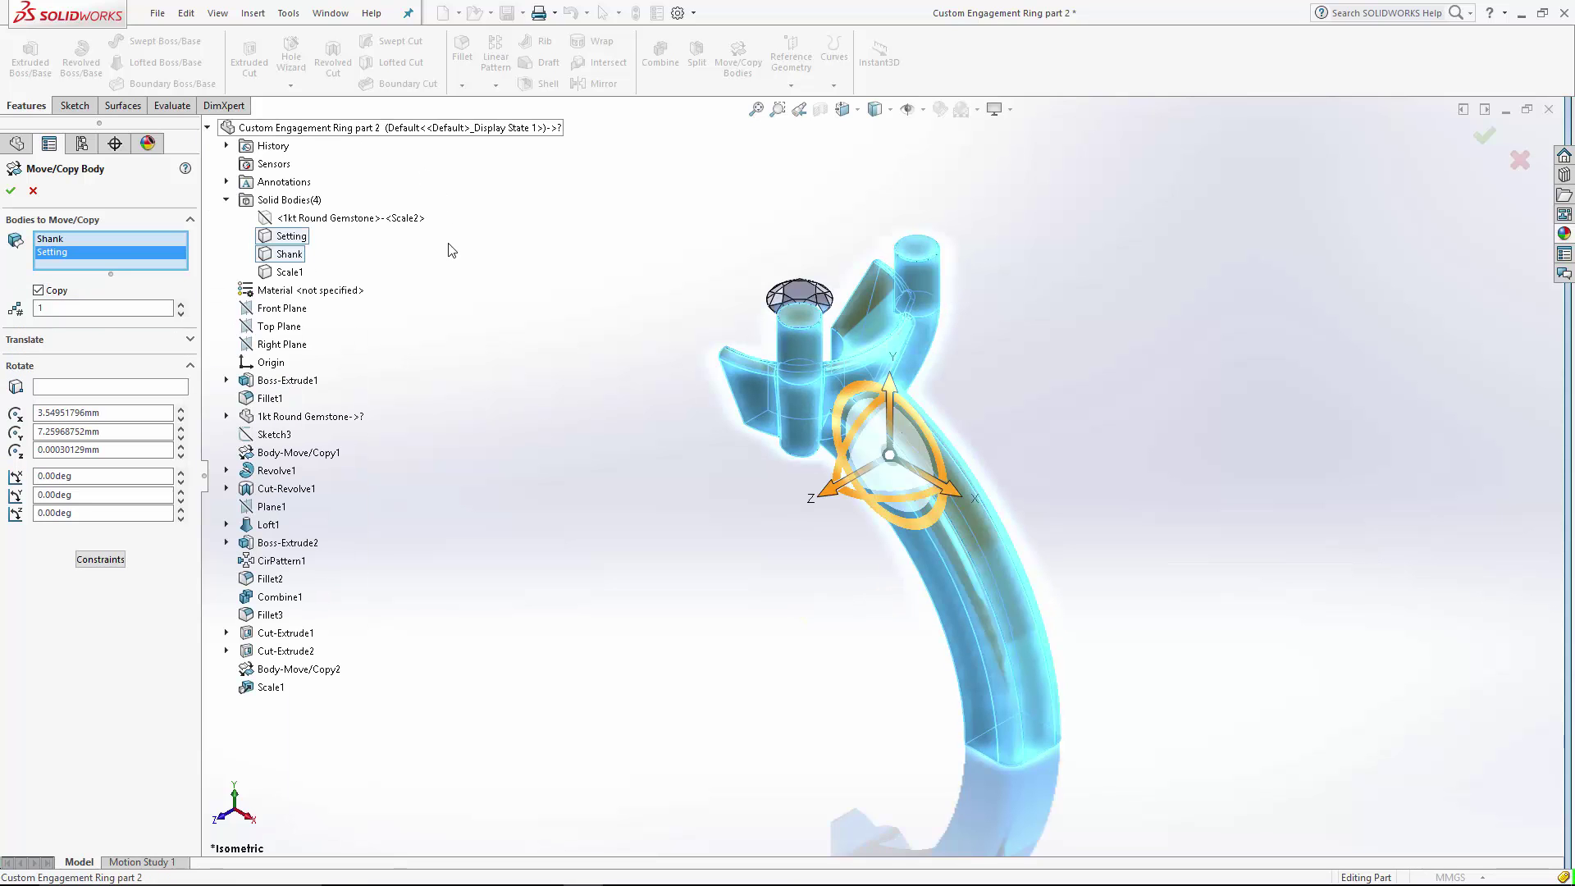
{"action": "left_click", "coordinate": [353, 218]}
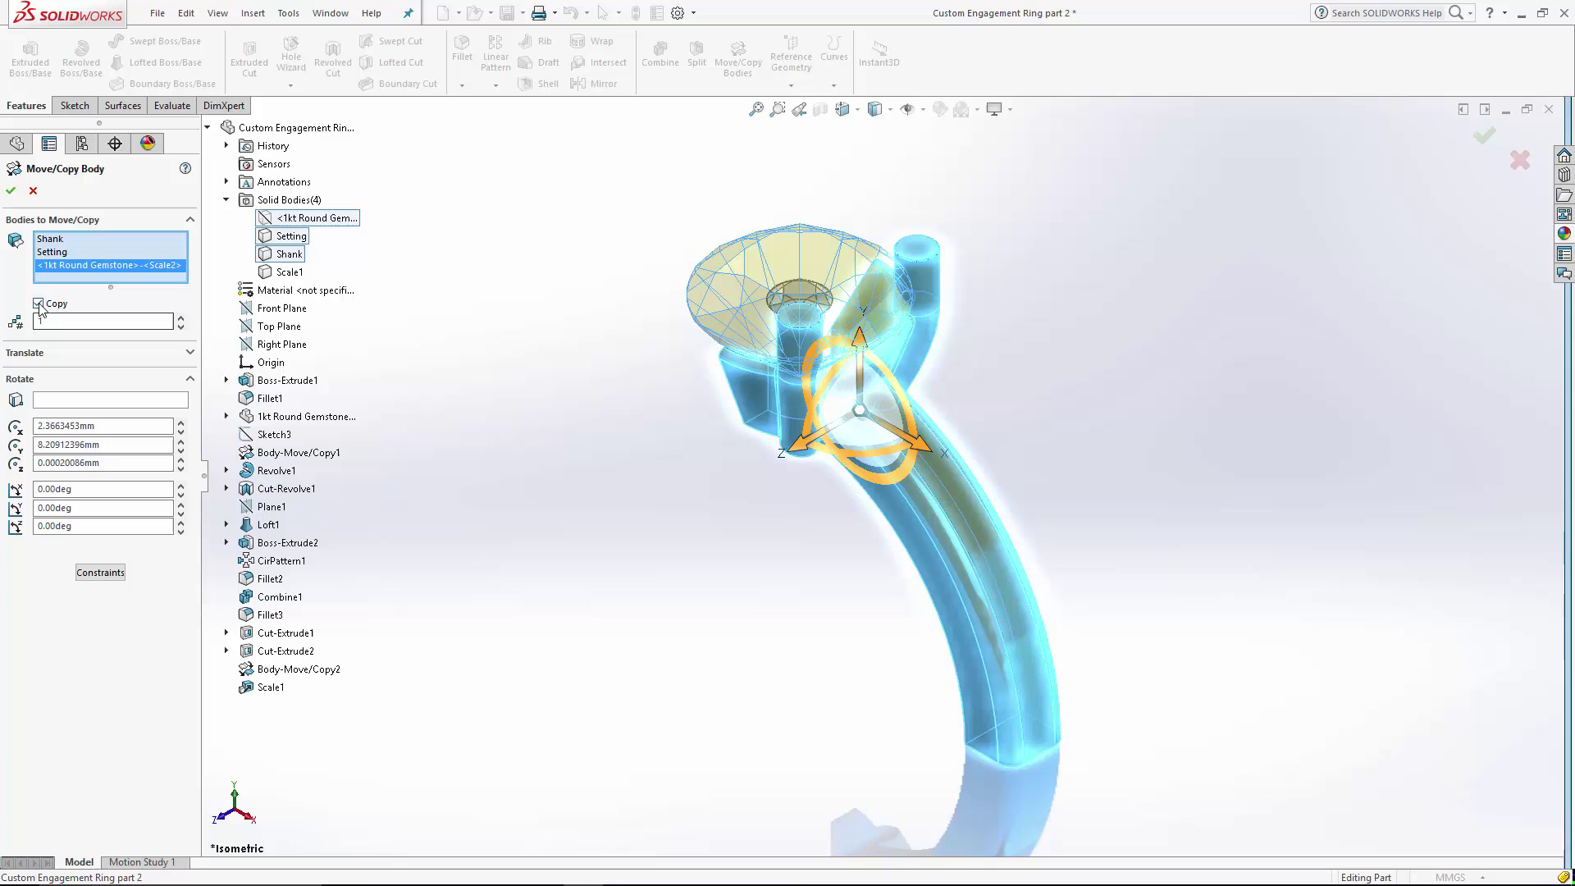
{"action": "left_click", "coordinate": [38, 303]}
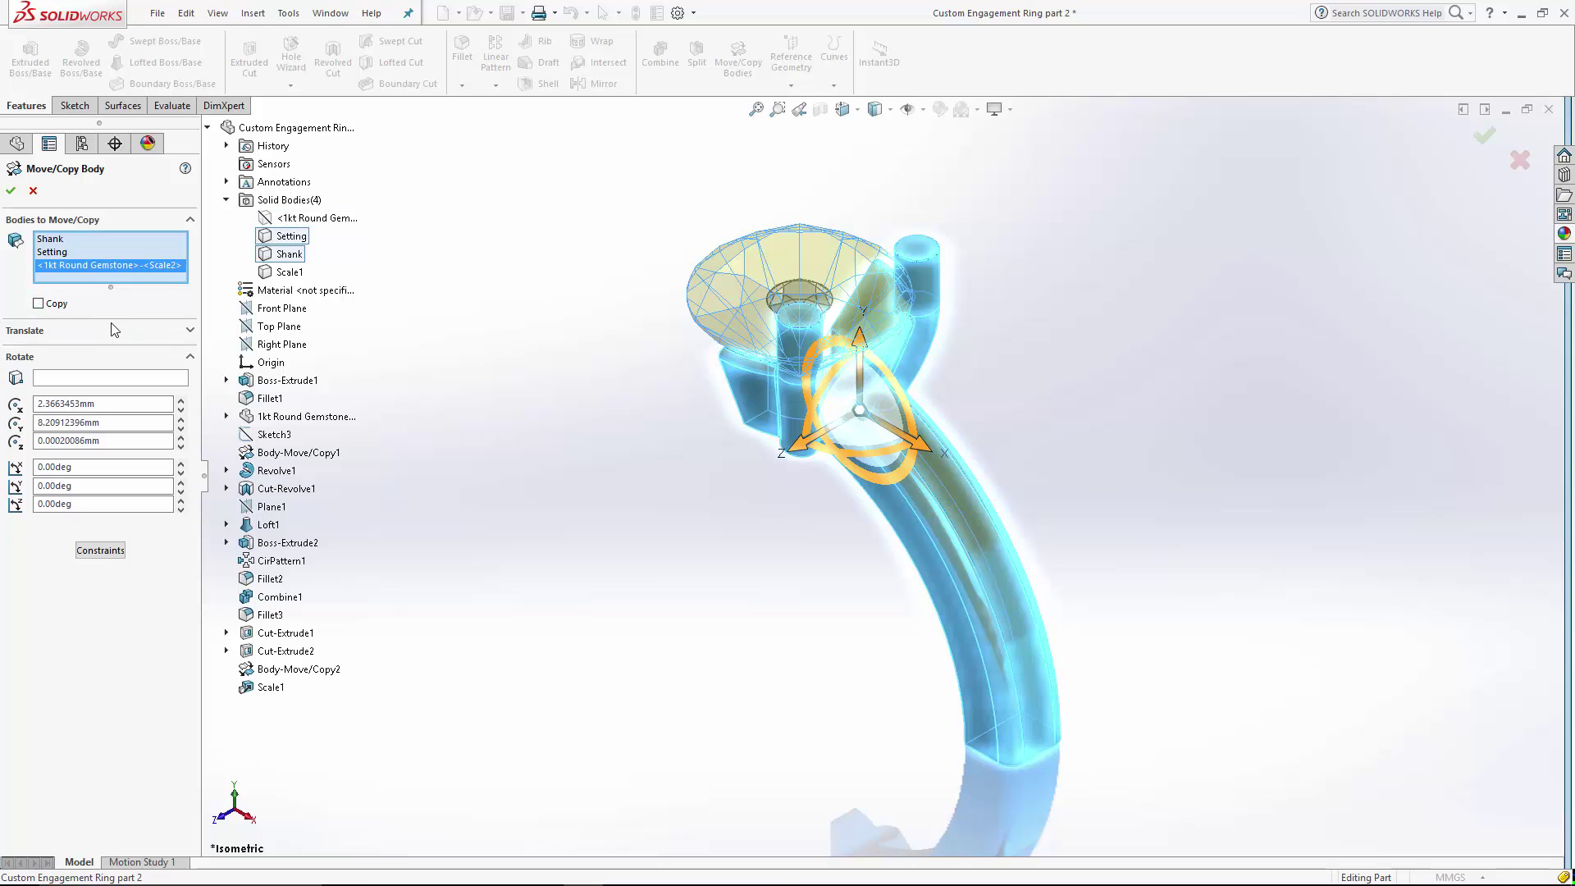
{"action": "left_click", "coordinate": [74, 379]}
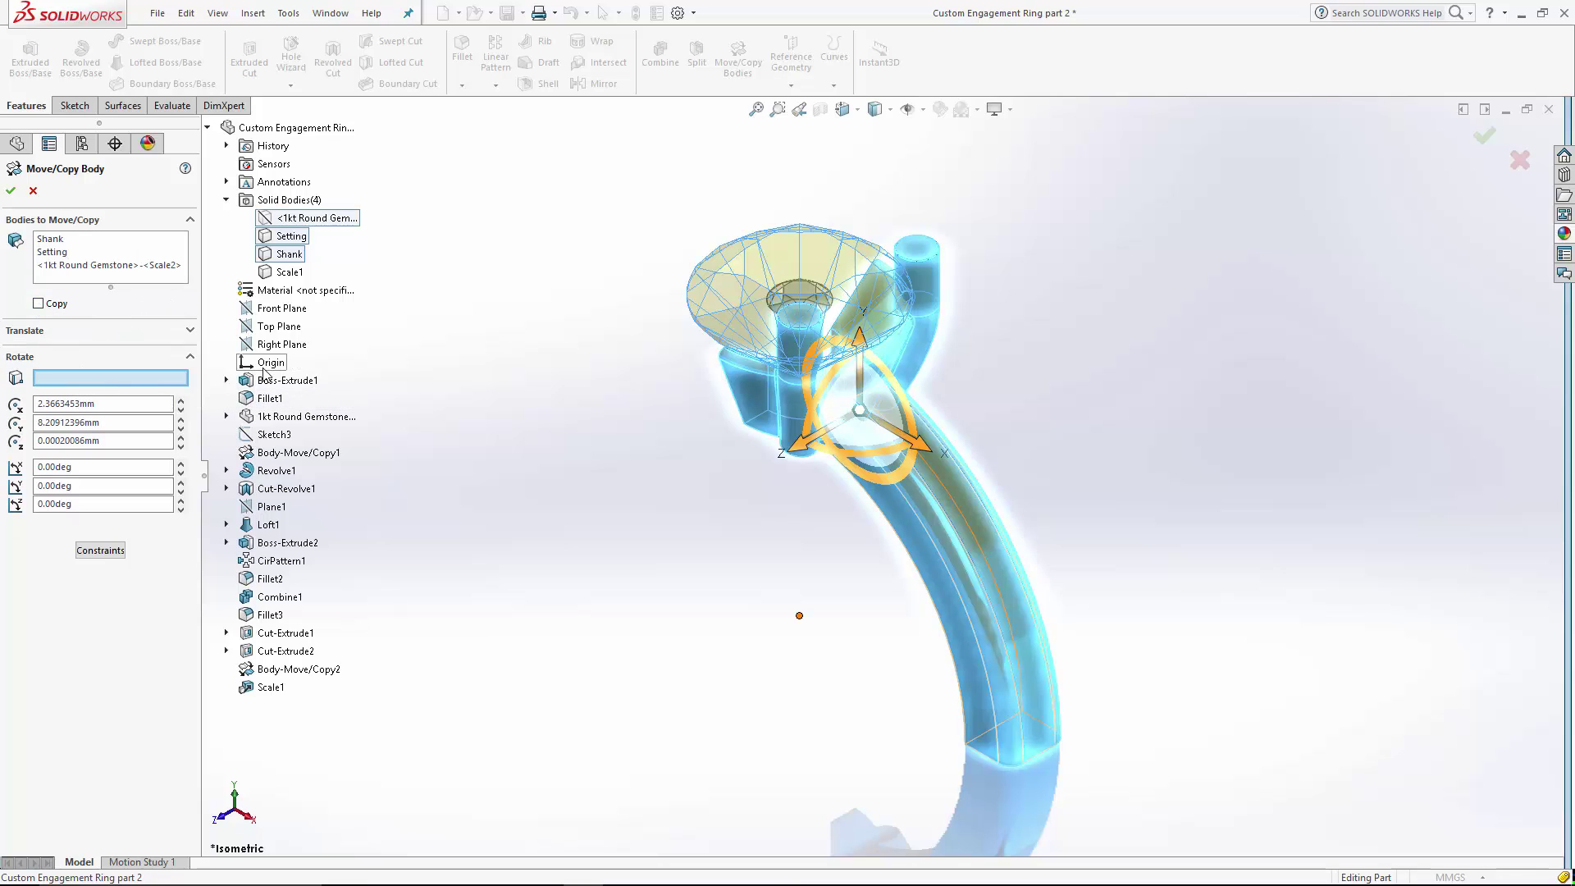
{"action": "left_click", "coordinate": [270, 362]}
{"action": "left_click", "coordinate": [130, 439]}
{"action": "type", "text": "30"}
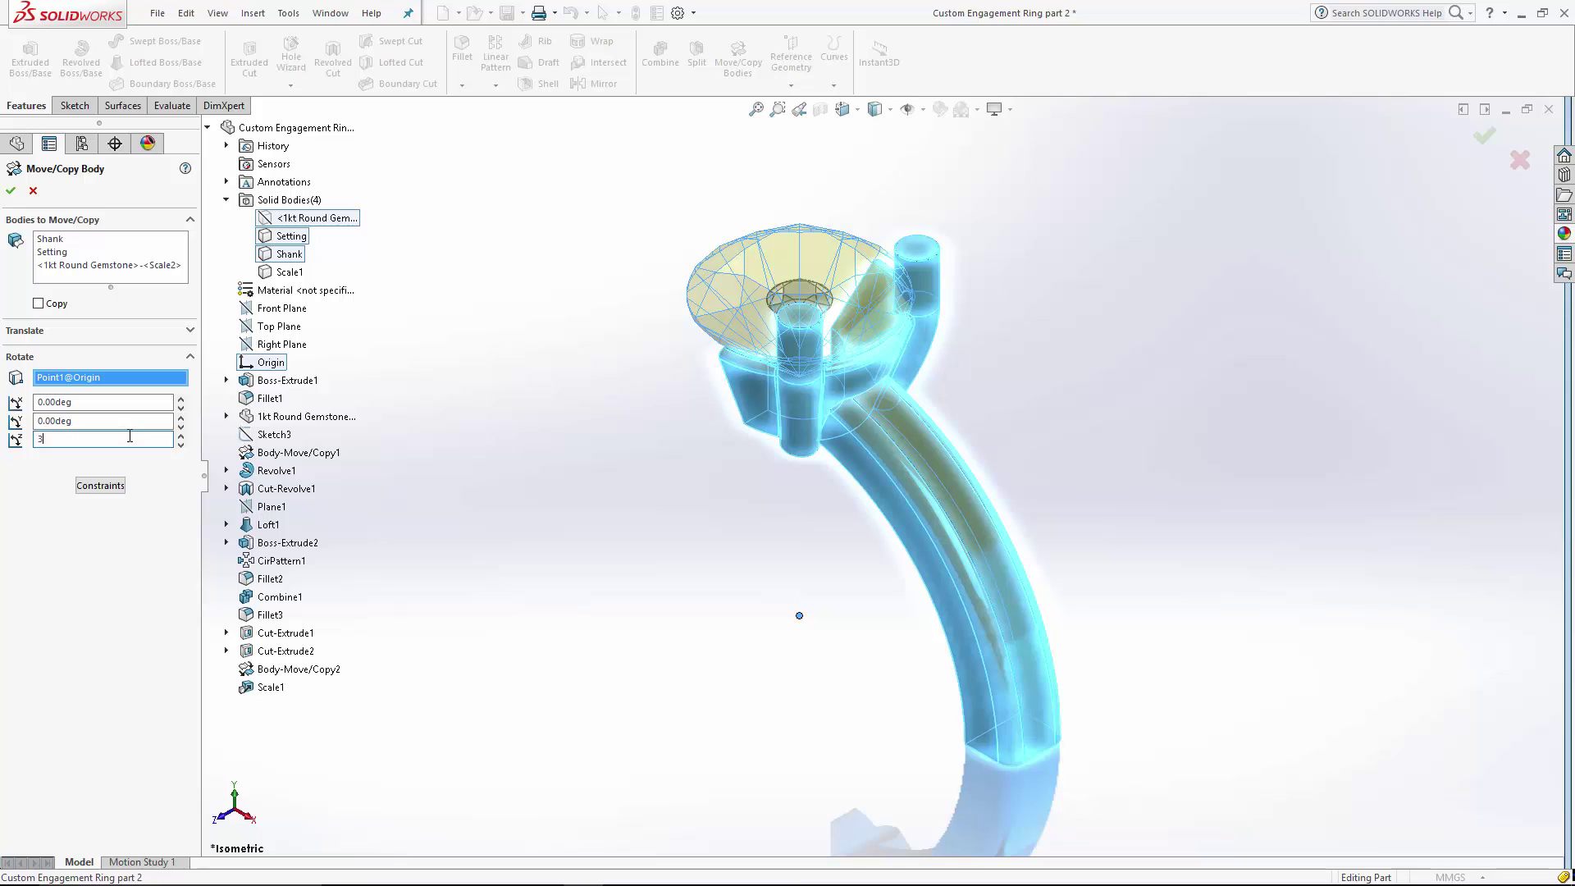
{"action": "key", "text": "Return"}
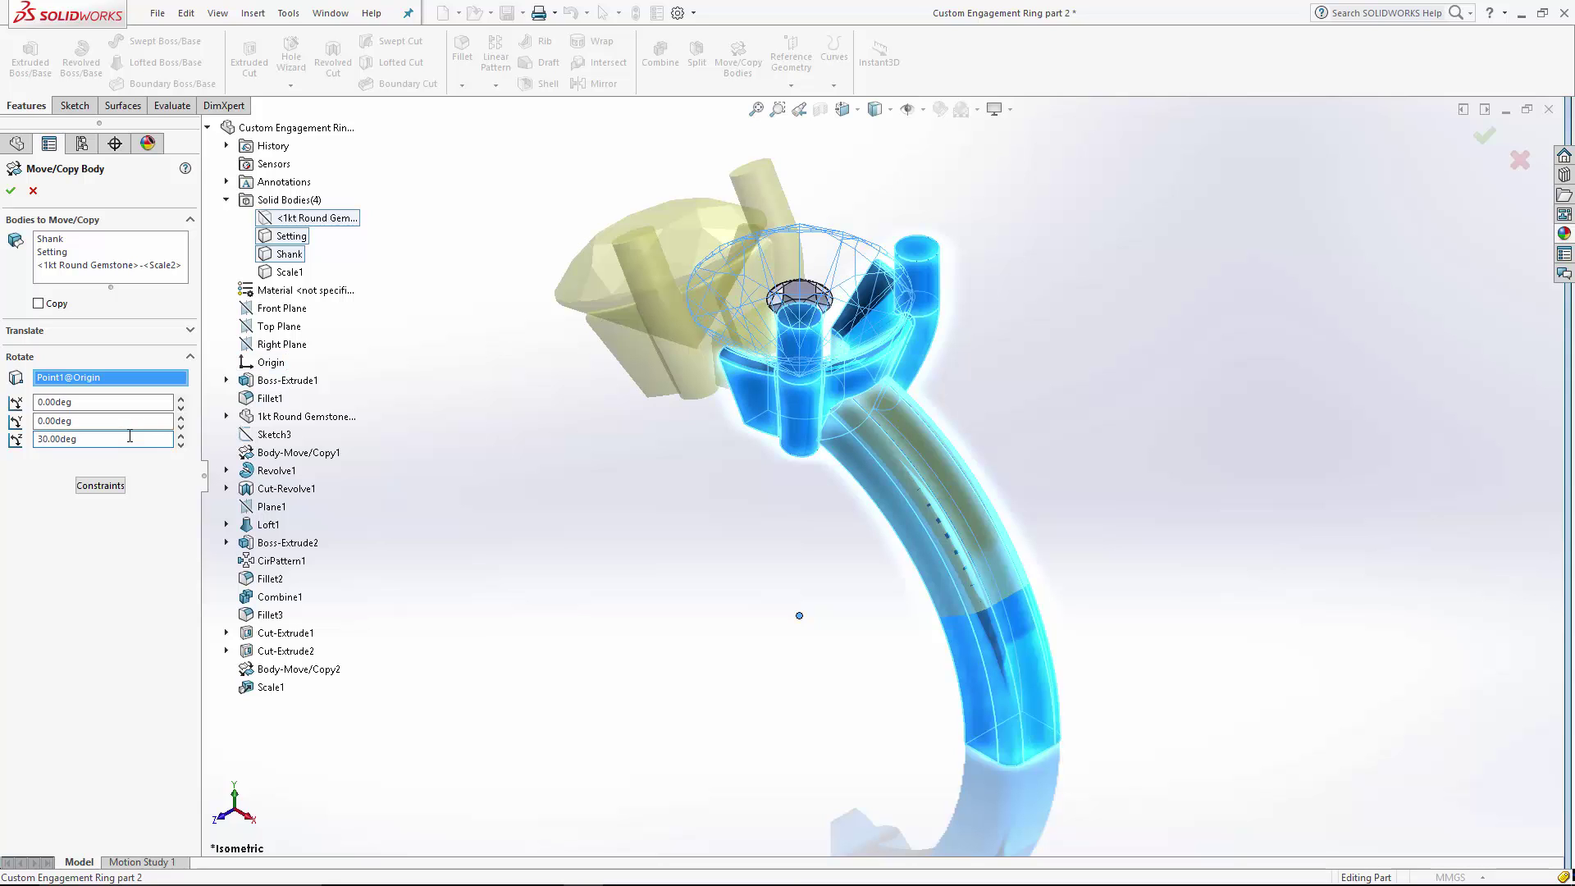
{"action": "left_click", "coordinate": [10, 191]}
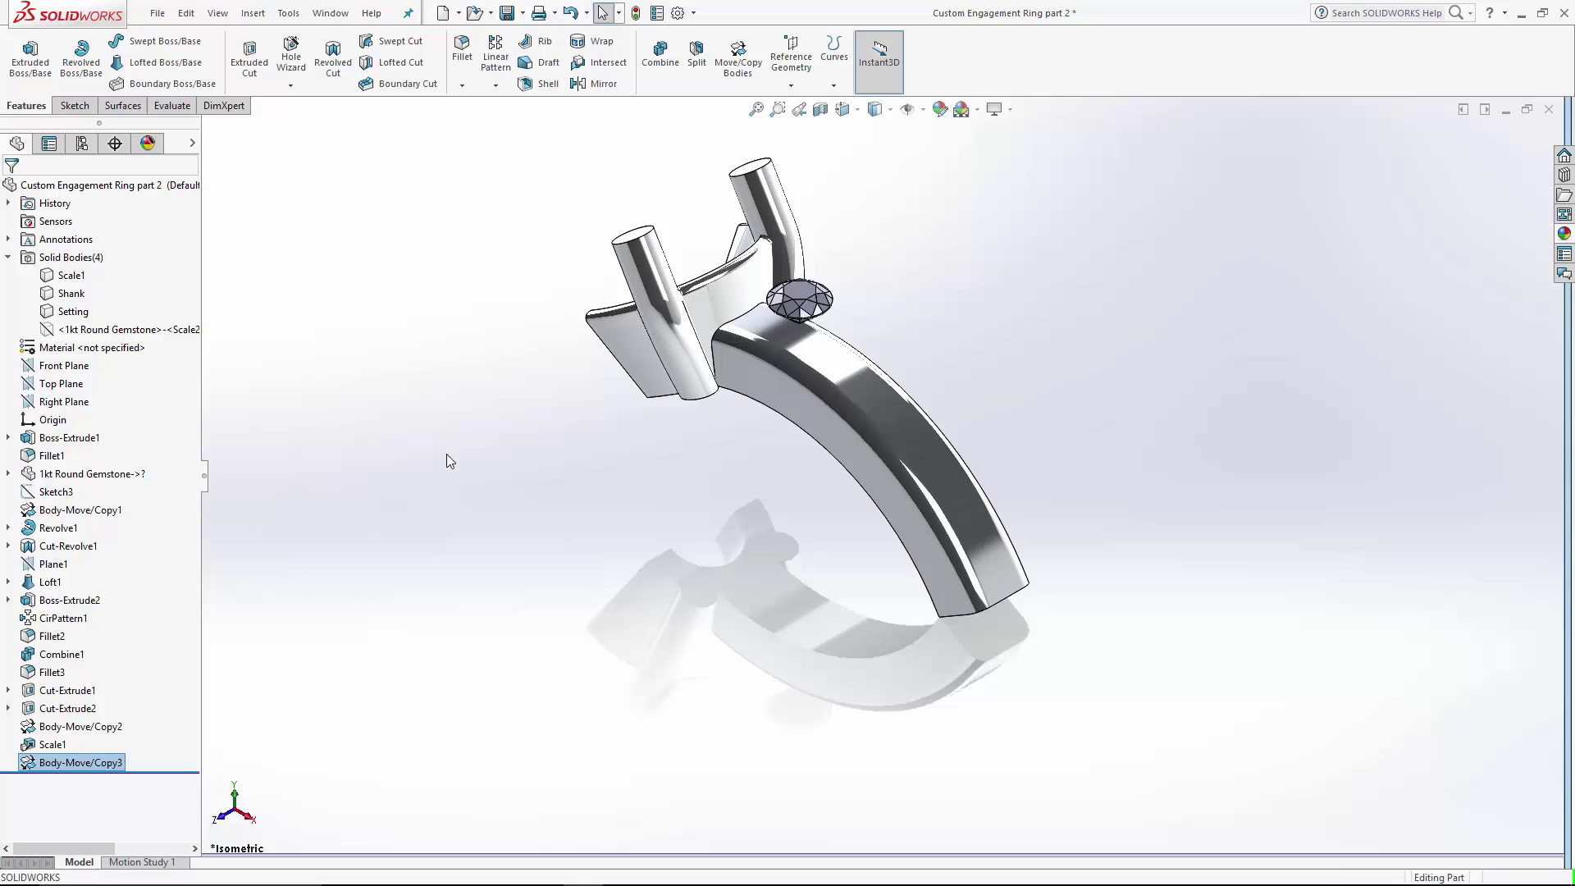
Step: On the Right Plane, draw a vertical centerline down from the diamond's girdle corner
{"action": "left_click", "coordinate": [446, 455]}
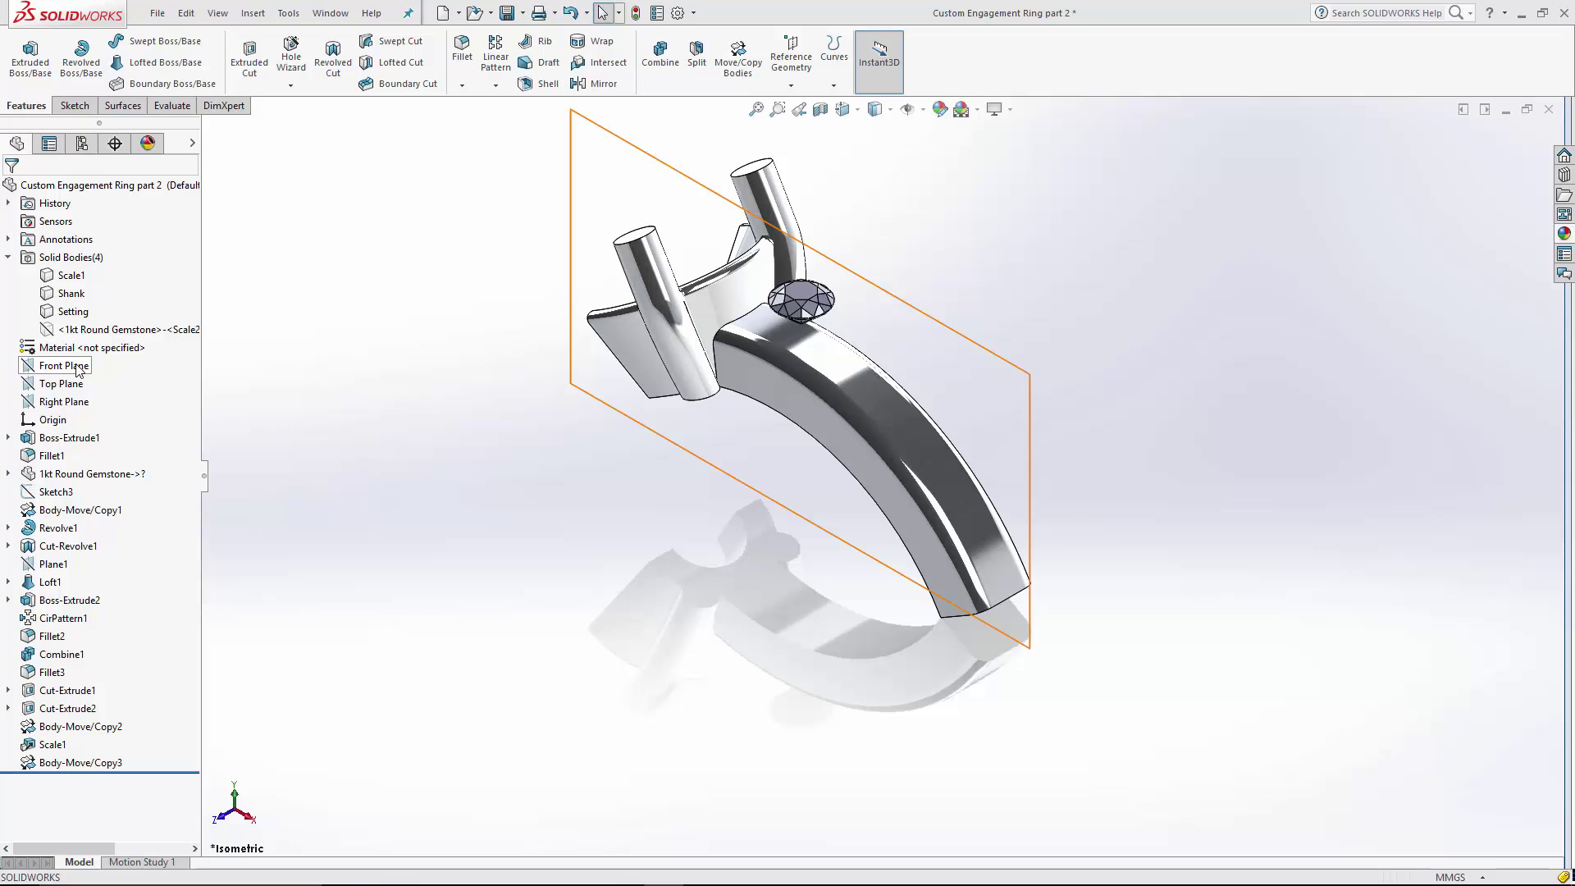
{"action": "left_click", "coordinate": [69, 401]}
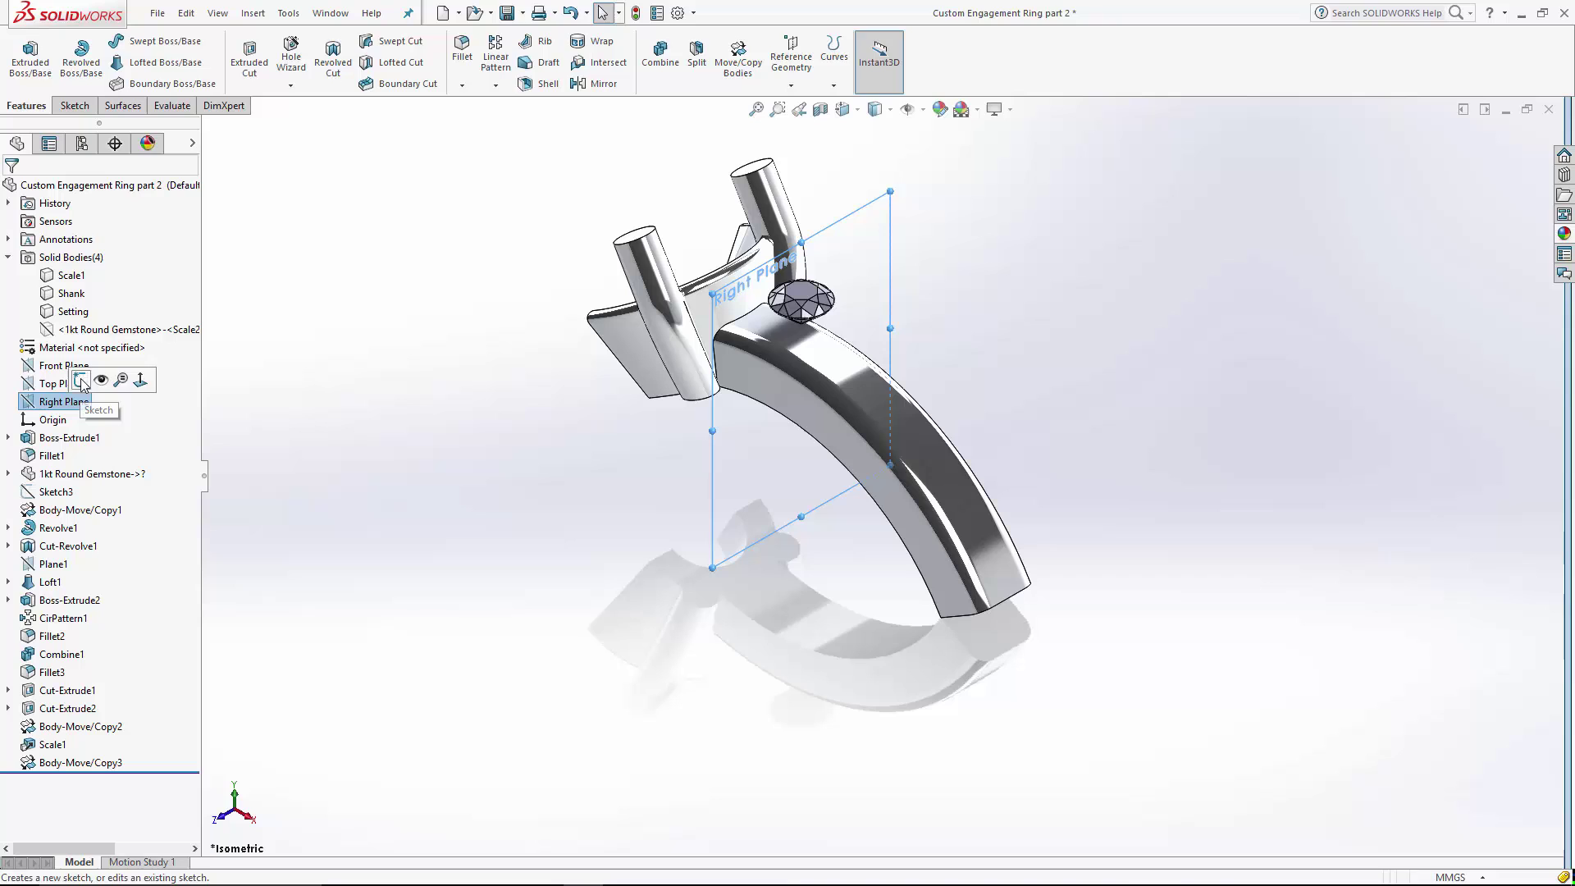
{"action": "left_click", "coordinate": [80, 381]}
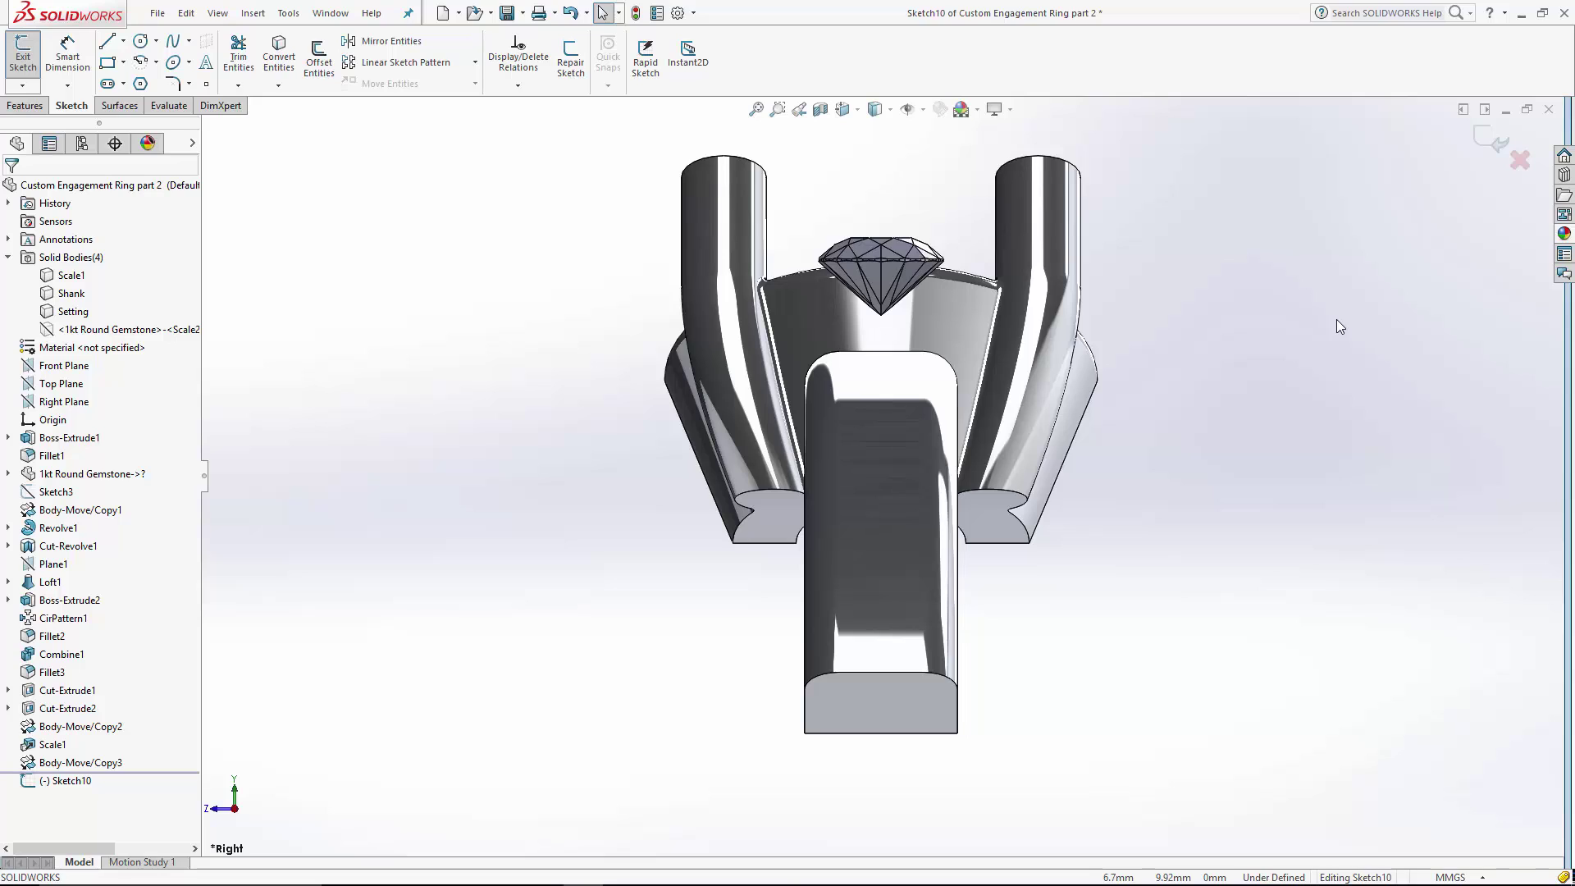
{"action": "left_click", "coordinate": [114, 47]}
{"action": "left_click", "coordinate": [123, 40]}
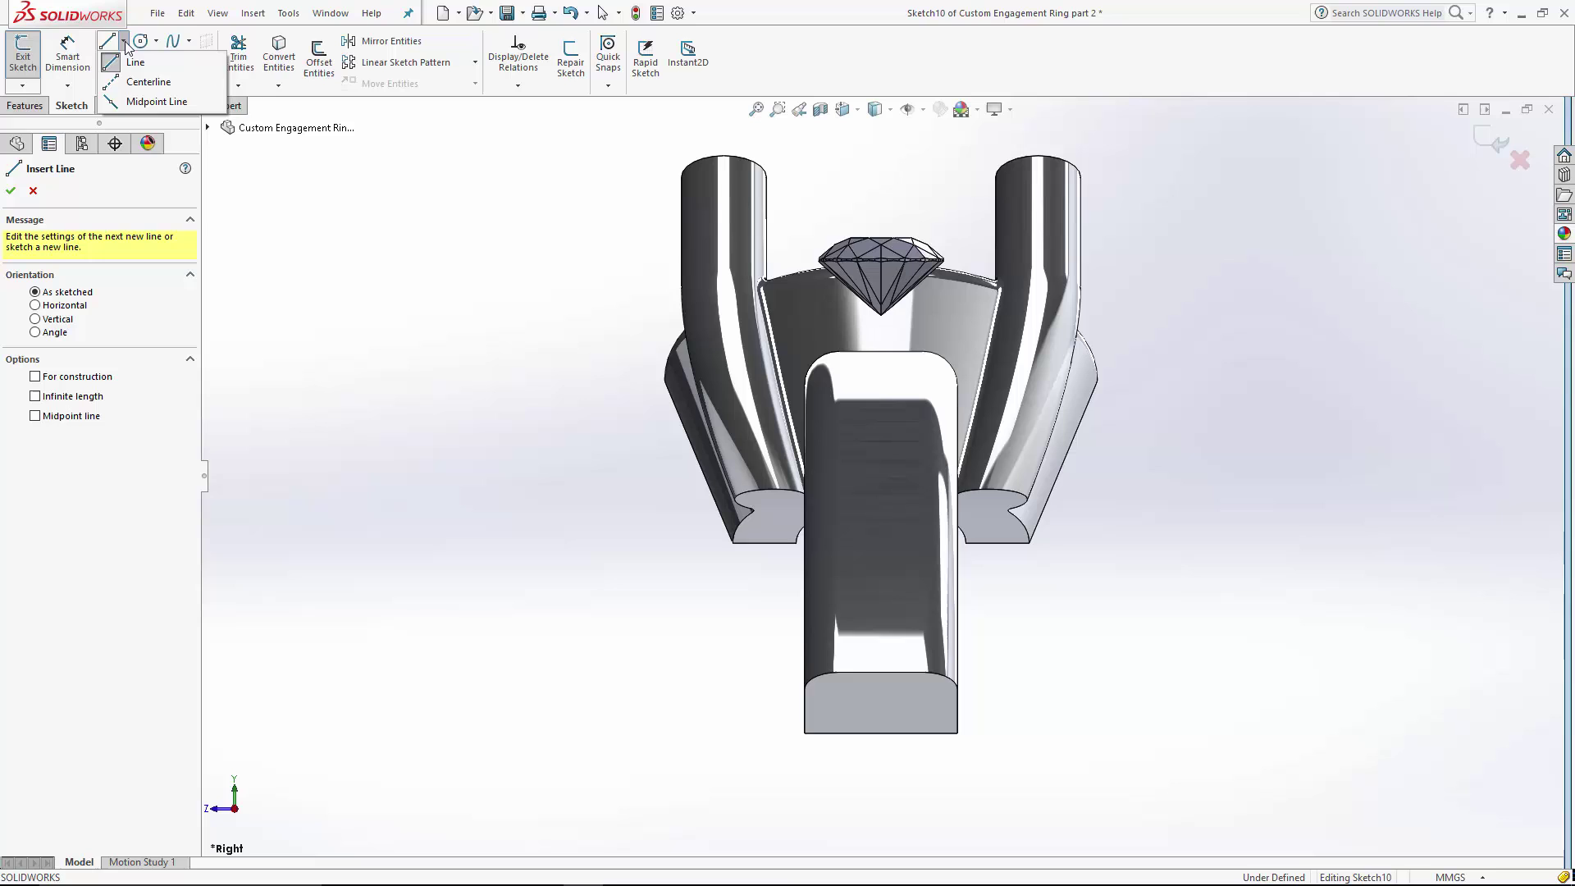
{"action": "left_click", "coordinate": [148, 81]}
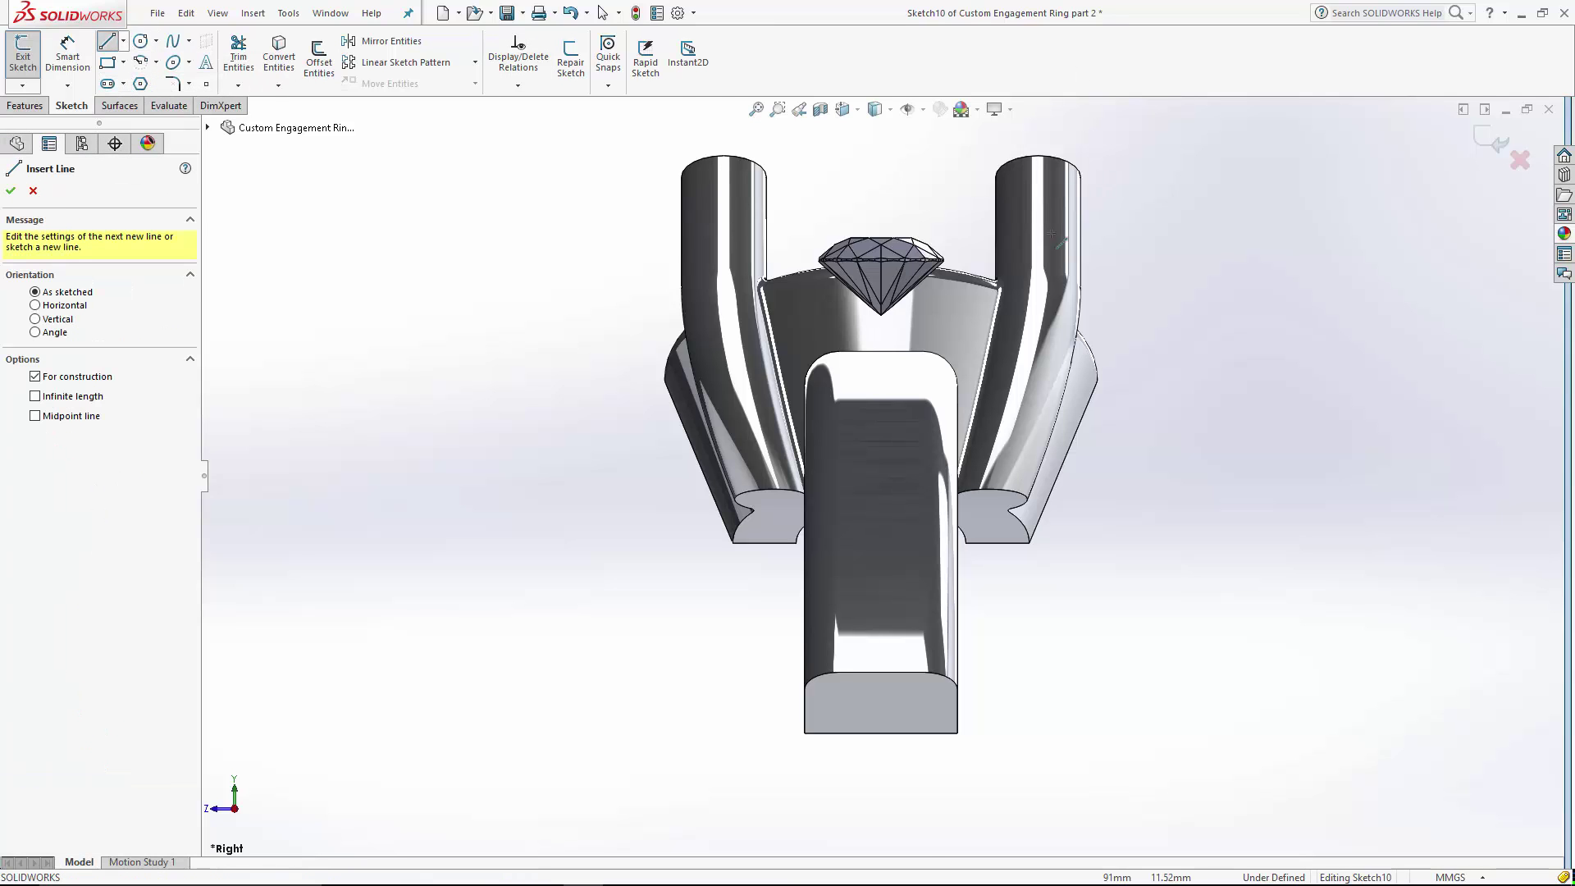
{"action": "scroll", "coordinate": [945, 303], "scroll_direction": "down", "scroll_amount": 5}
{"action": "scroll", "coordinate": [945, 302], "scroll_direction": "down", "scroll_amount": 5}
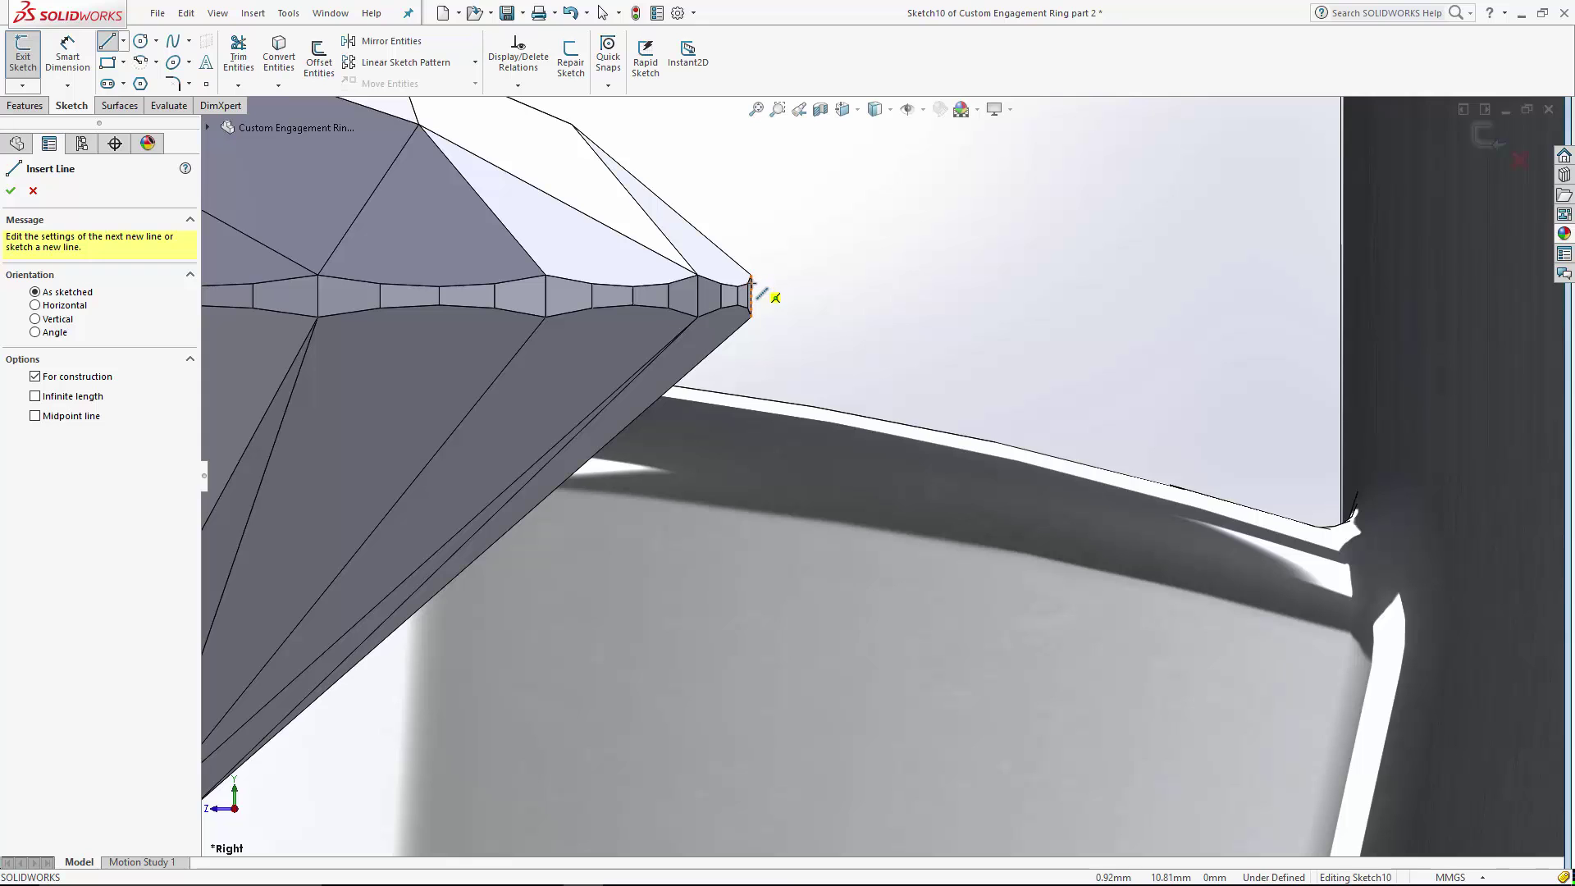
{"action": "left_click", "coordinate": [751, 276]}
{"action": "scroll", "coordinate": [879, 317], "scroll_direction": "up", "scroll_amount": 5}
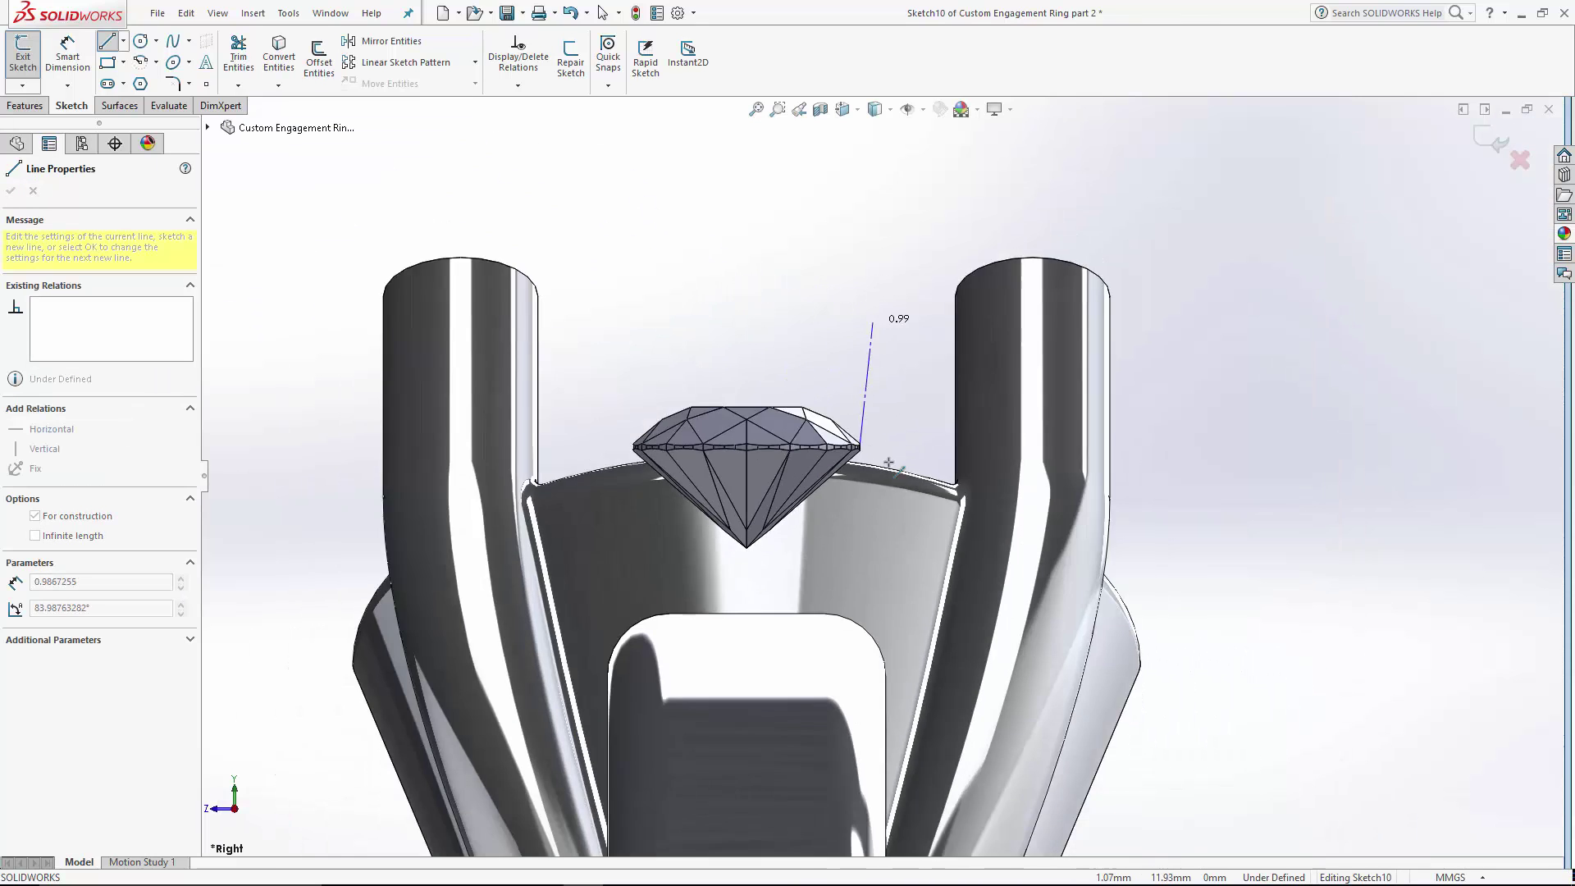
{"action": "scroll", "coordinate": [862, 675], "scroll_direction": "down", "scroll_amount": 8}
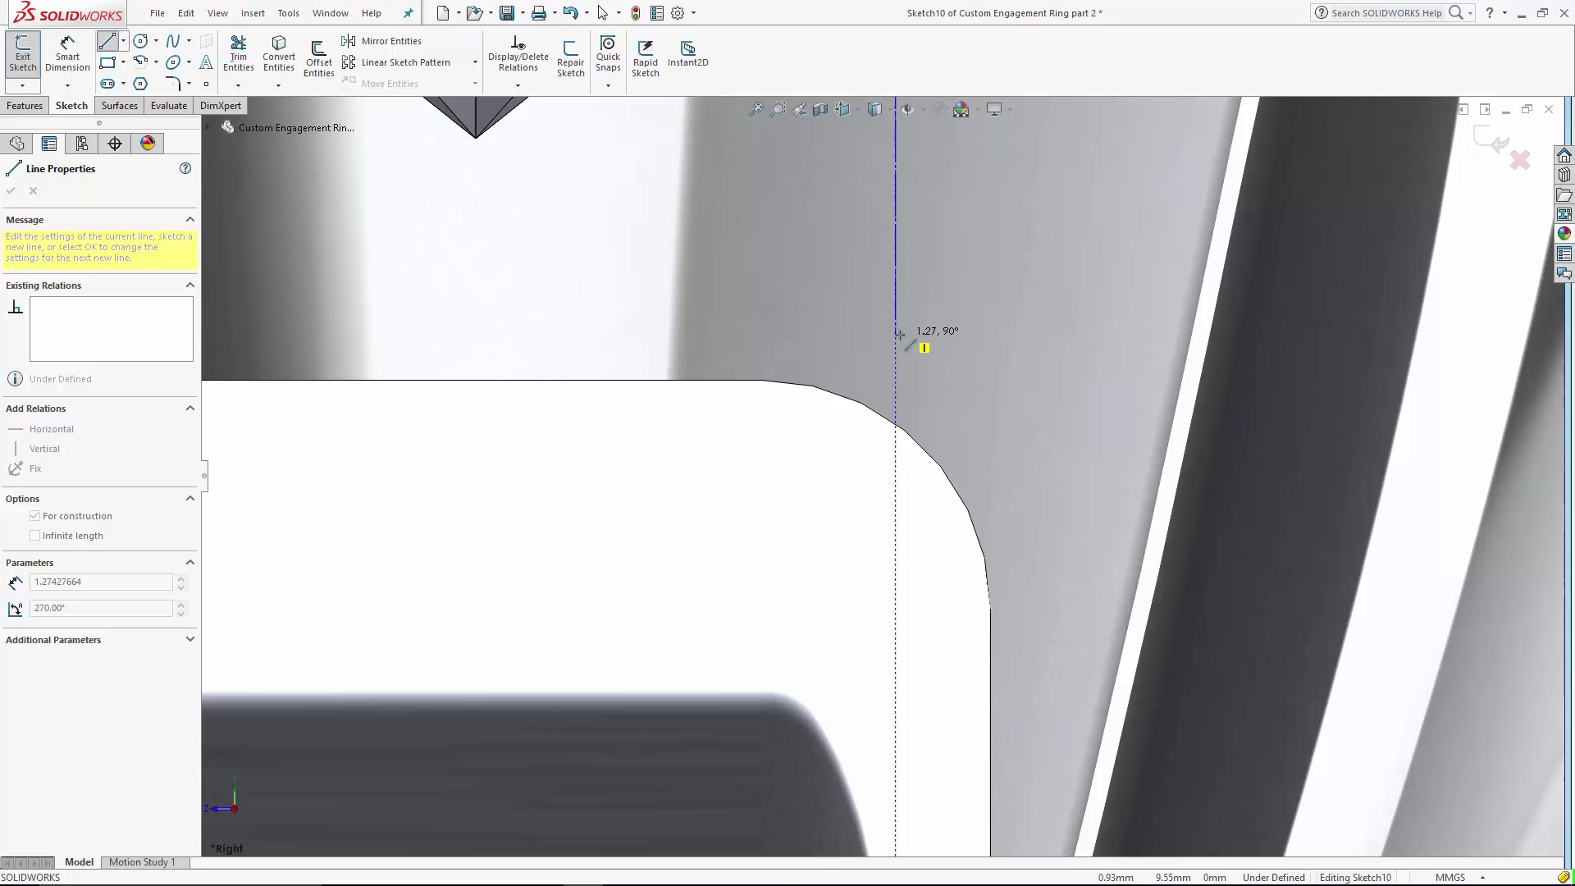
{"action": "left_click", "coordinate": [897, 334]}
{"action": "key", "text": "Escape"}
Step: Make the centerline's lower endpoint coincident with the shank's top edge and exit the sketch
{"action": "left_click", "coordinate": [895, 334]}
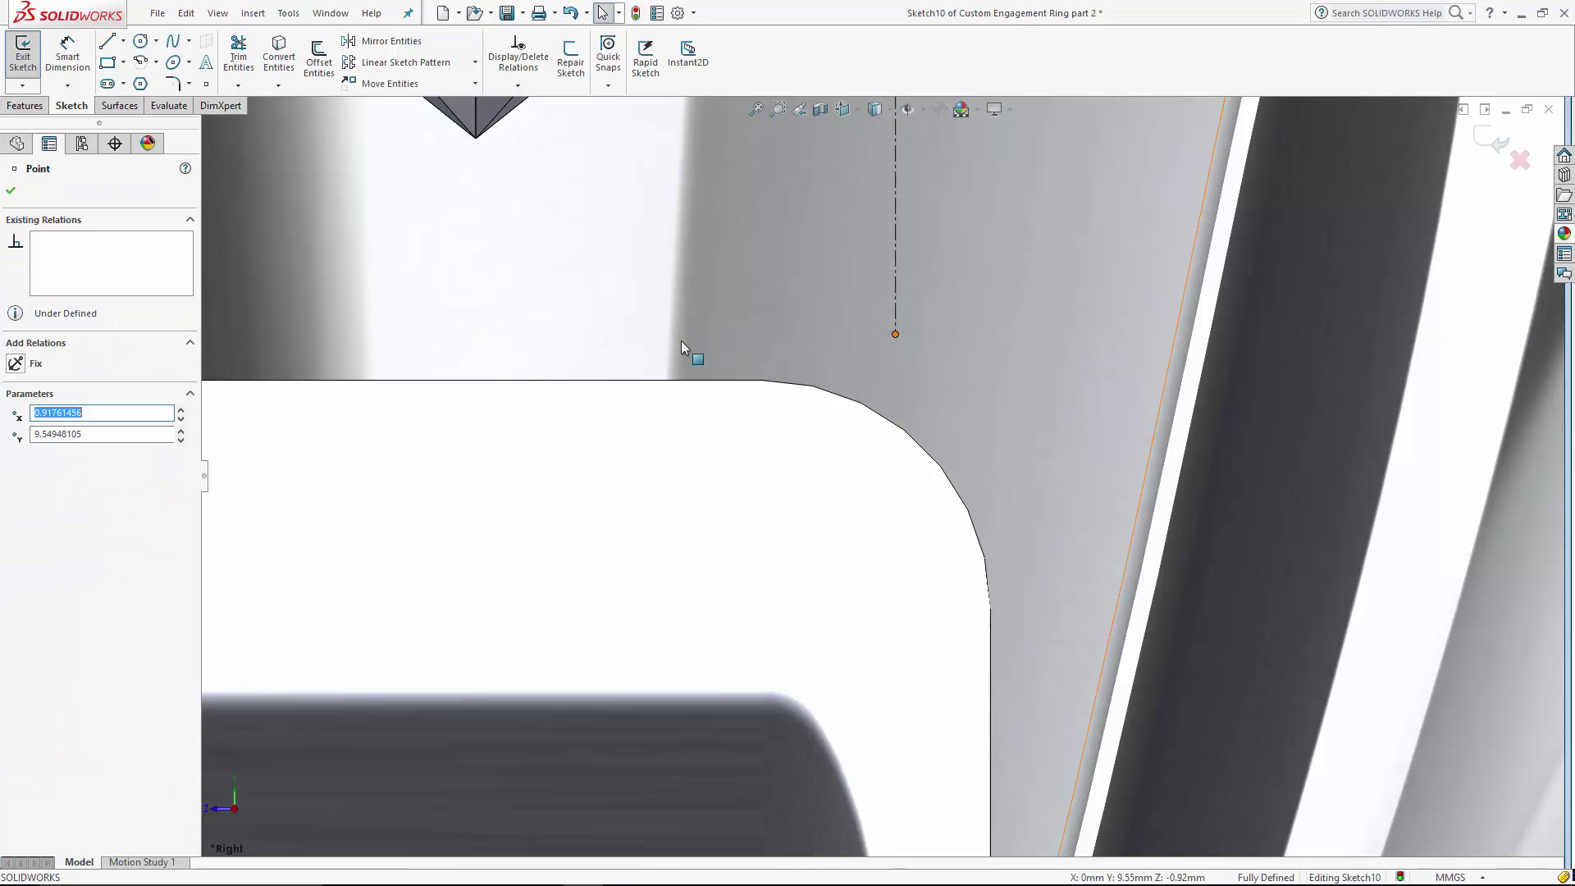
{"action": "left_click", "coordinate": [645, 386], "text": "ctrl"}
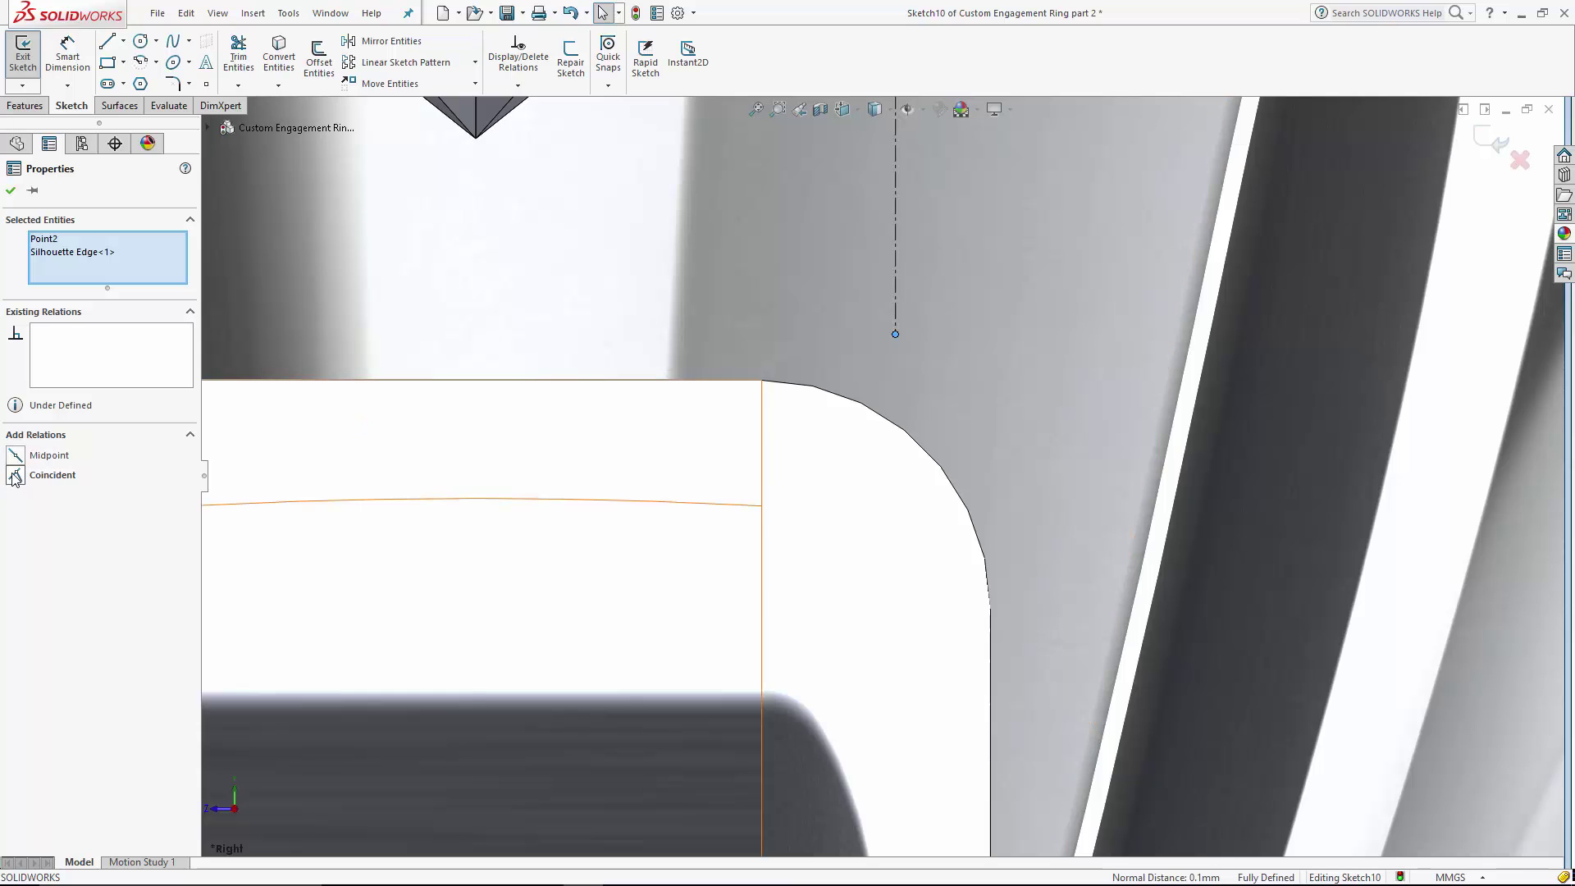
{"action": "left_click", "coordinate": [15, 476]}
{"action": "key", "text": "f"}
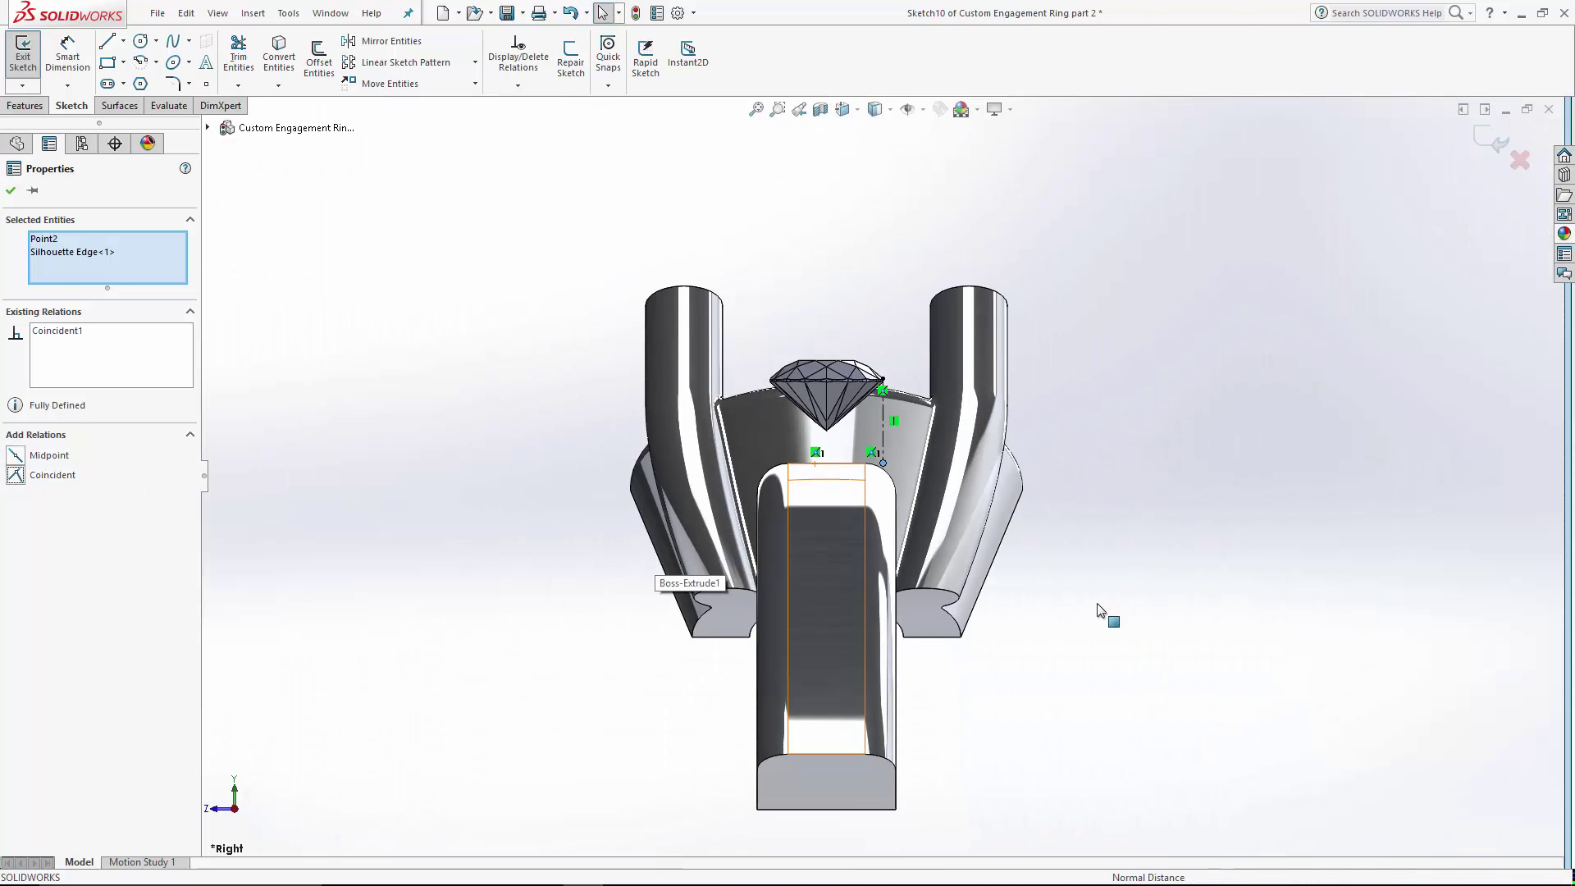
{"action": "left_click", "coordinate": [1100, 612]}
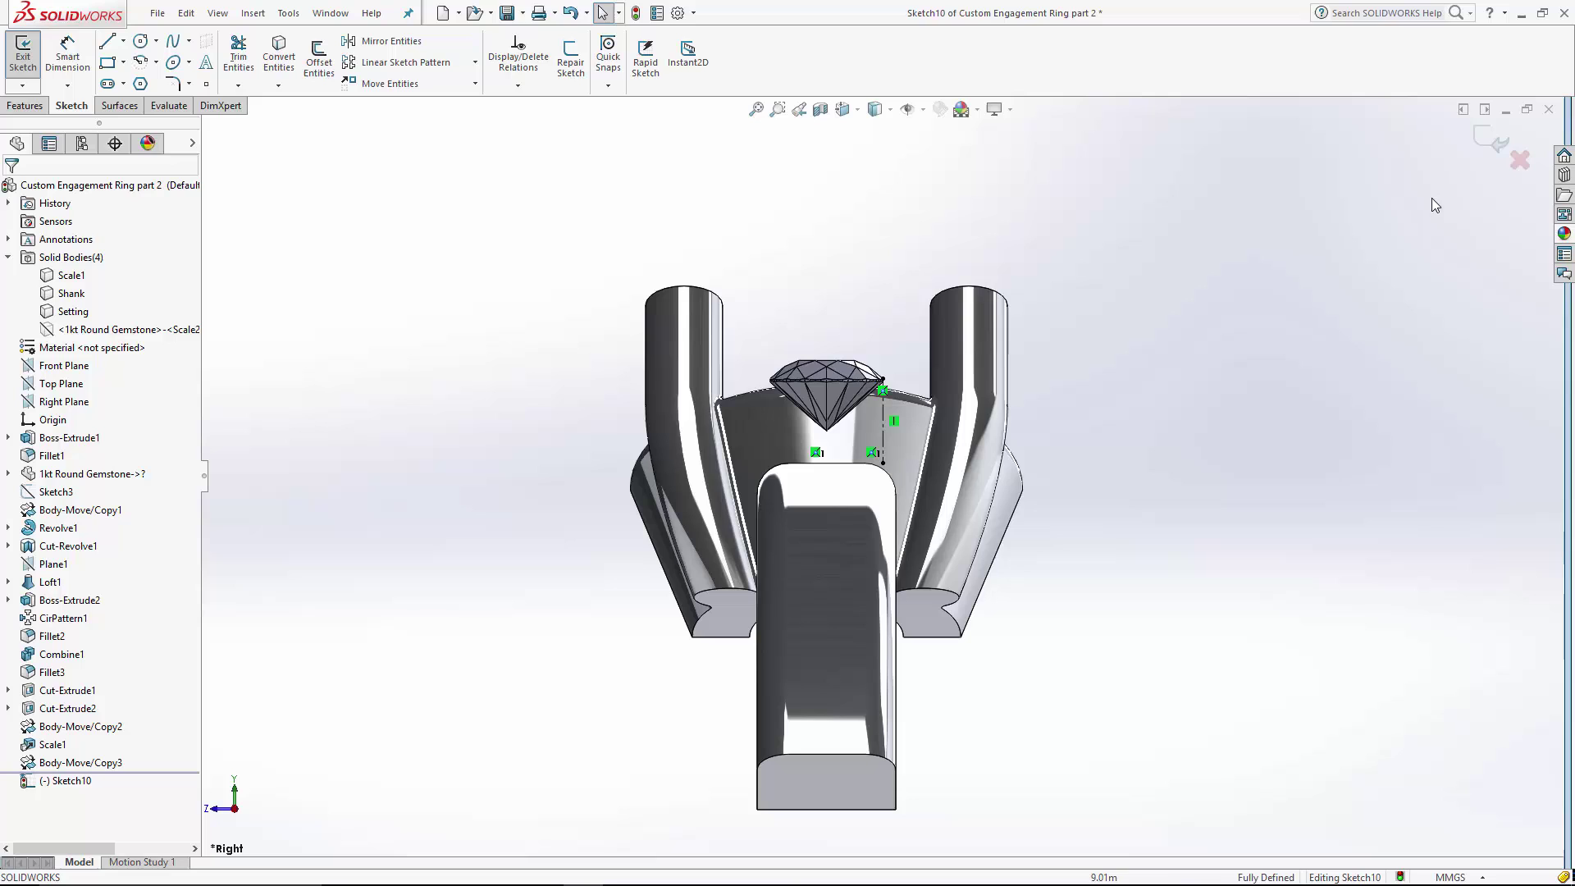
{"action": "left_click", "coordinate": [1483, 143]}
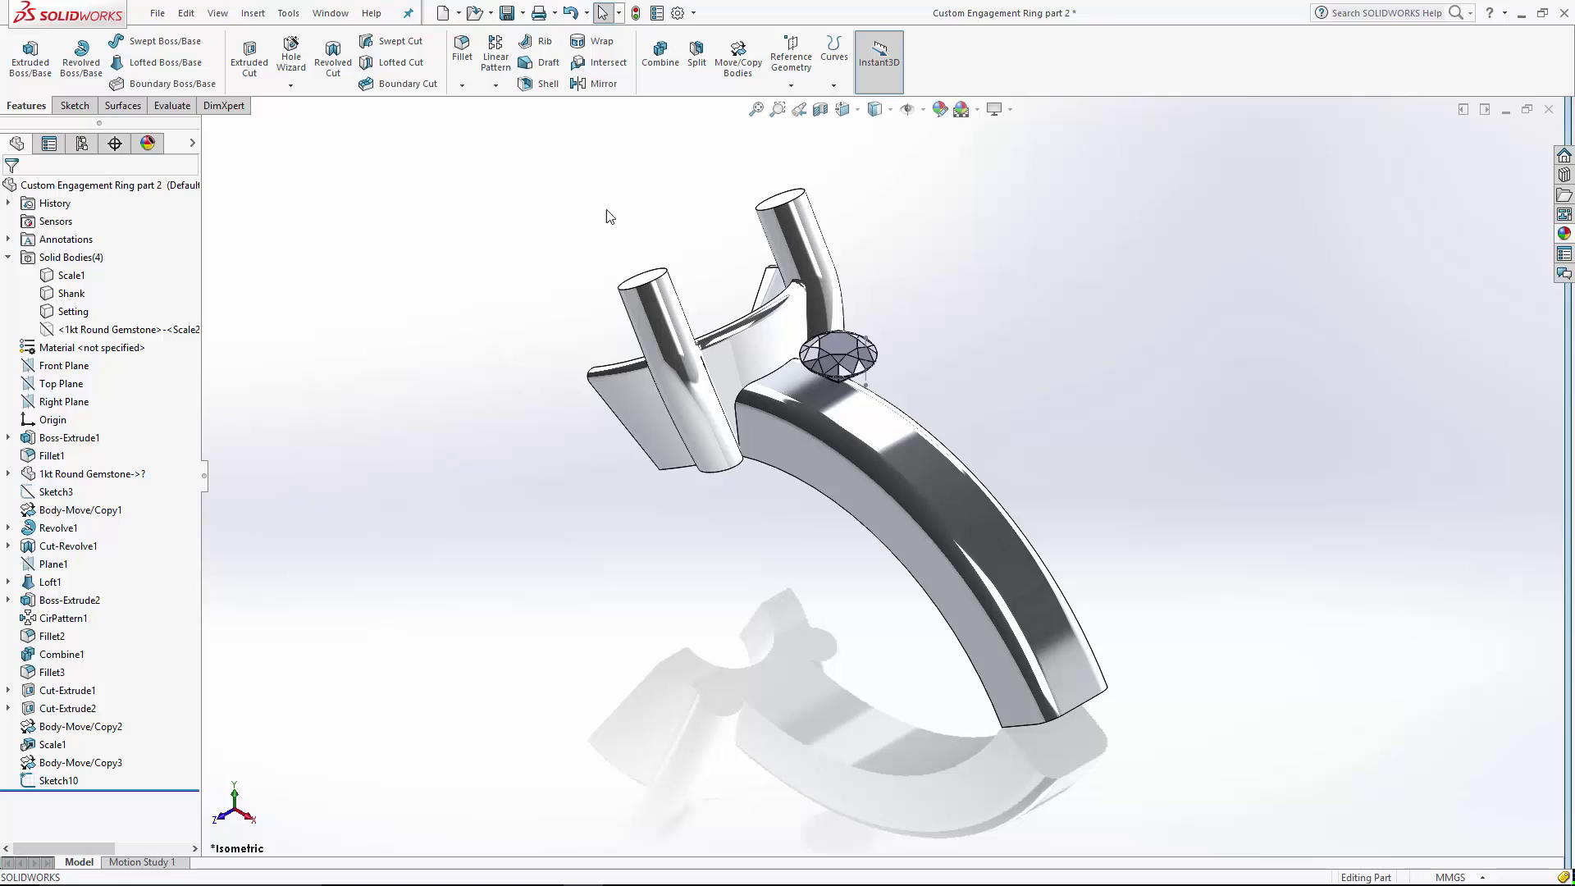
Step: Move the small stone from its girdle point down to the Sketch10 line's lower endpoint
{"action": "left_click", "coordinate": [724, 68]}
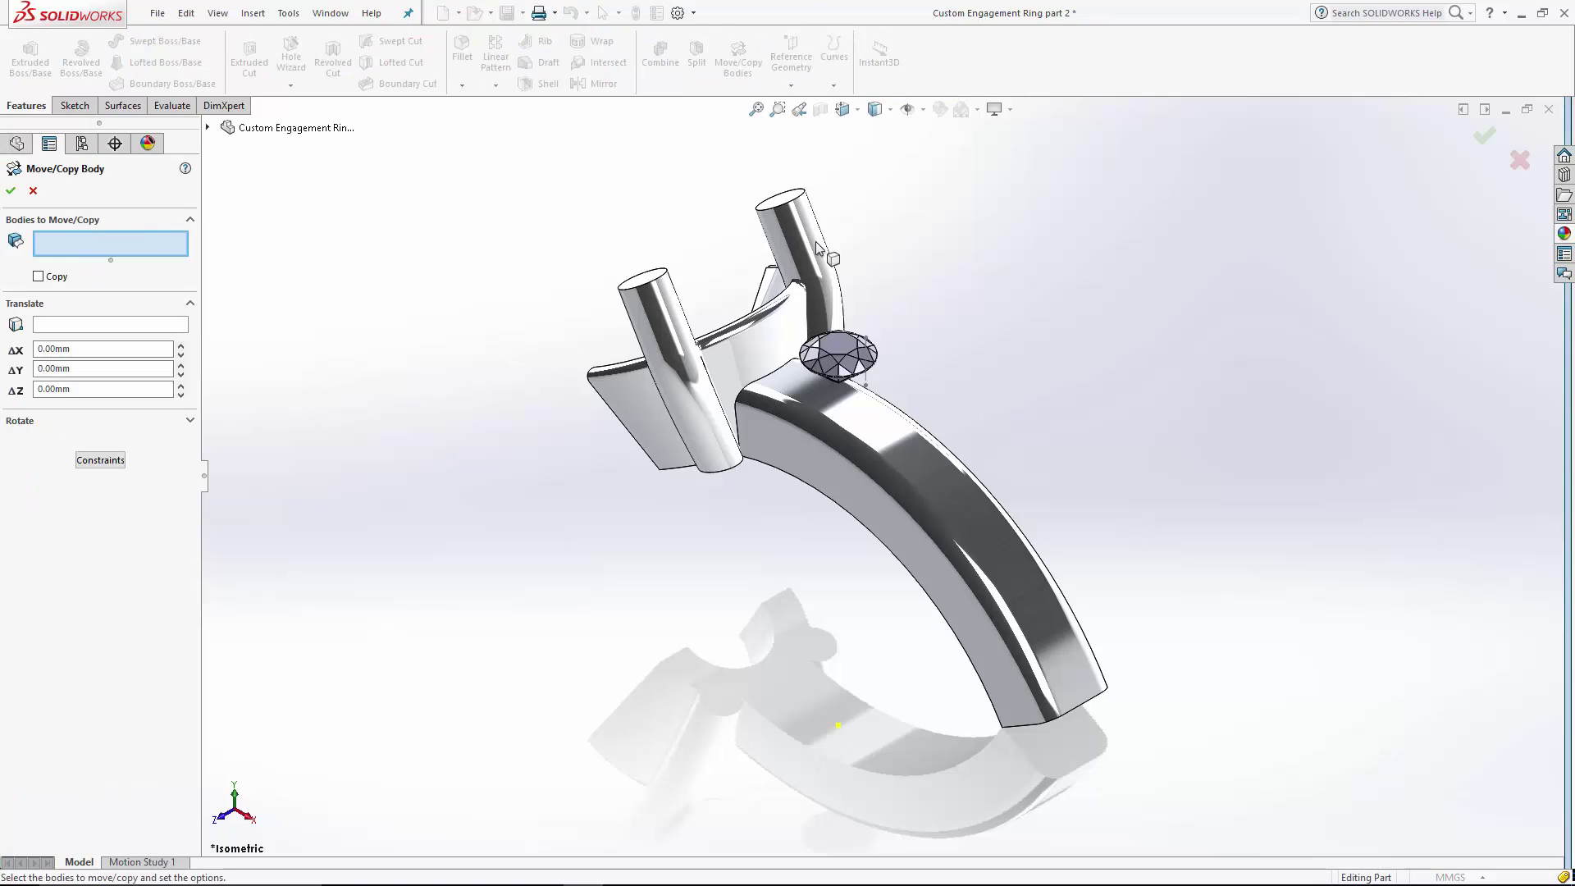
{"action": "left_click", "coordinate": [837, 354]}
{"action": "left_click", "coordinate": [105, 325]}
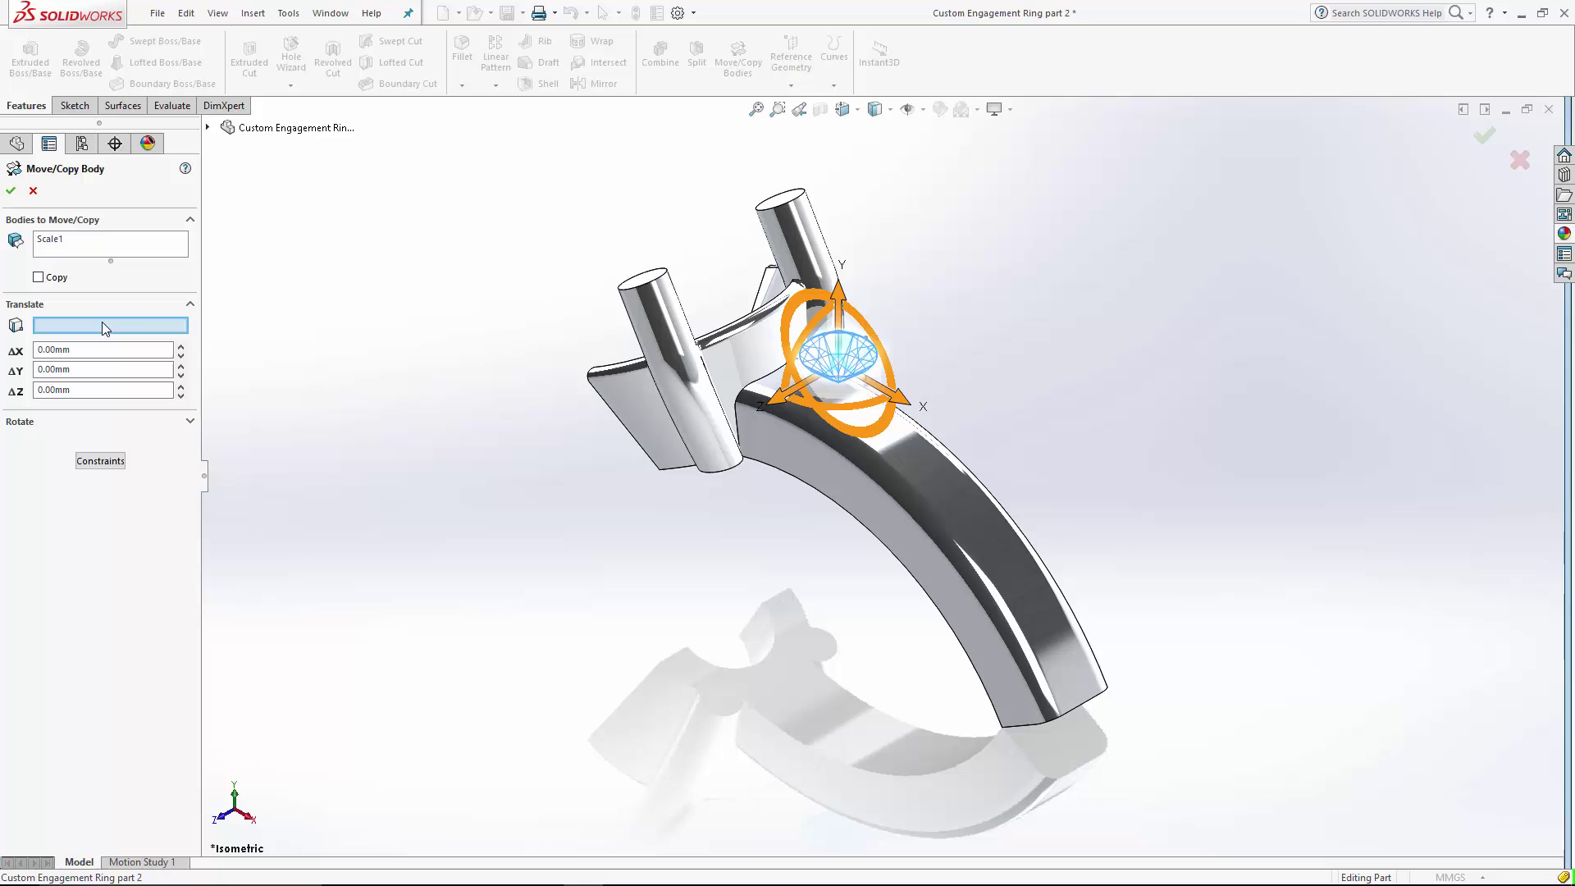
{"action": "scroll", "coordinate": [854, 330], "scroll_direction": "down", "scroll_amount": 10}
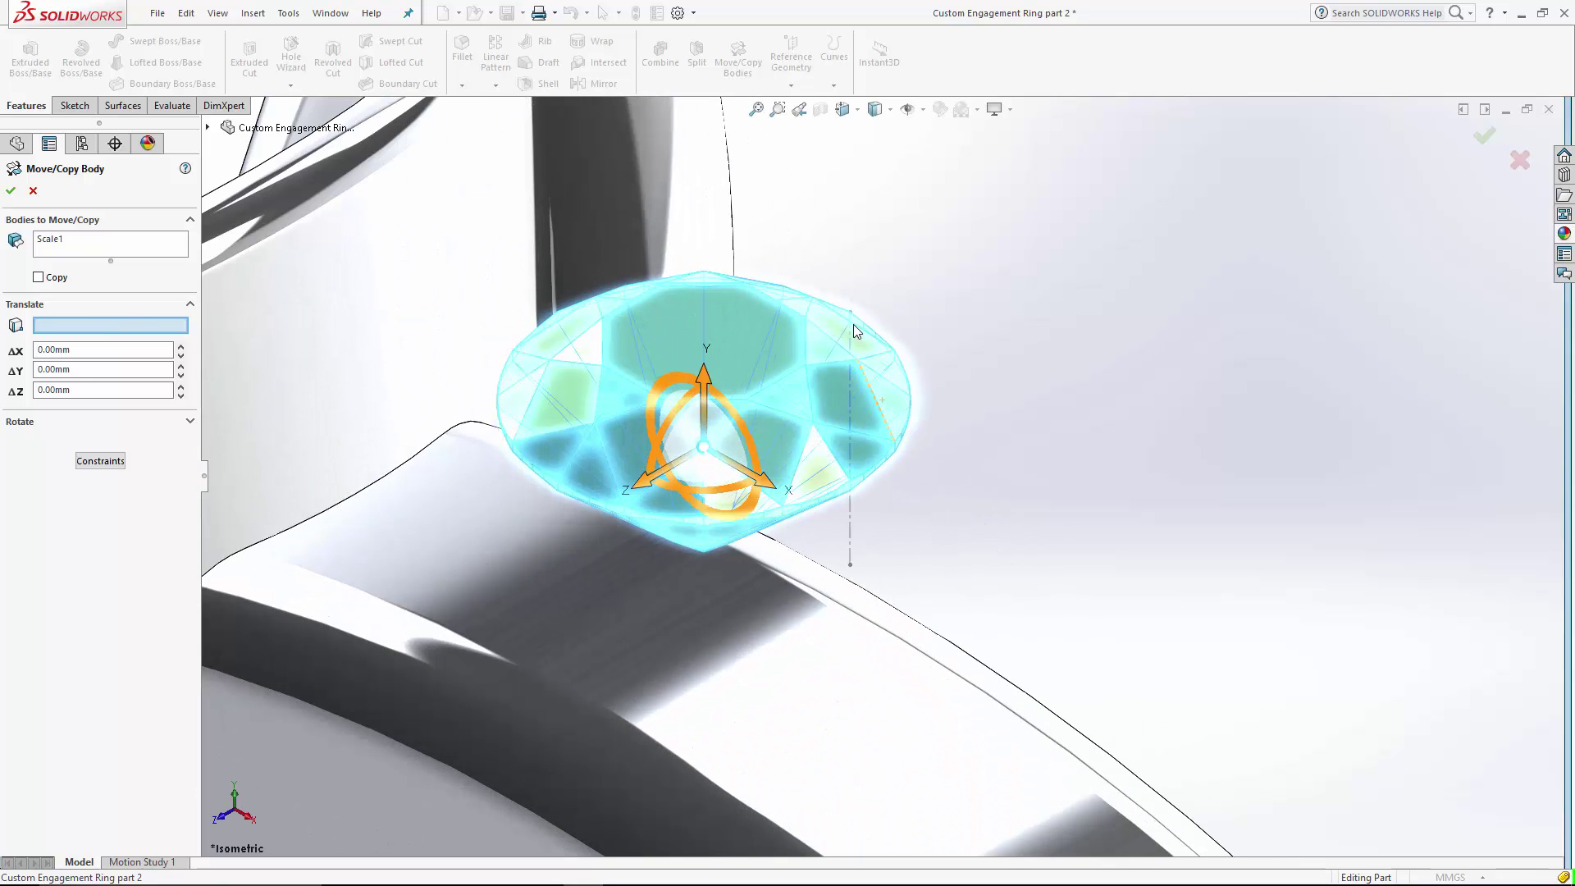
{"action": "left_click", "coordinate": [851, 312]}
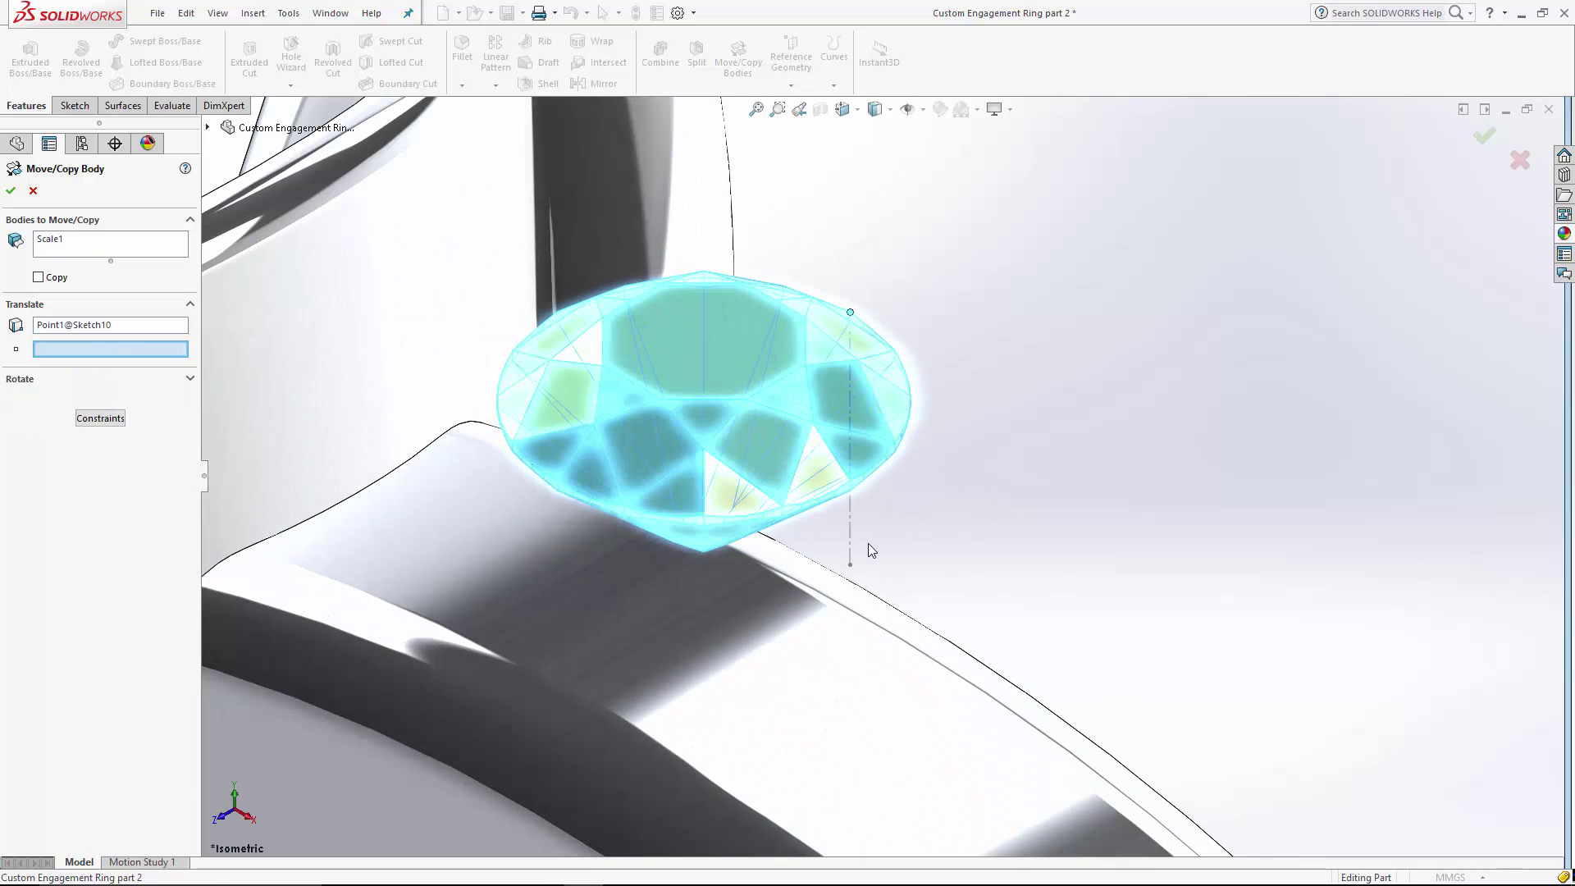
{"action": "left_click", "coordinate": [851, 566]}
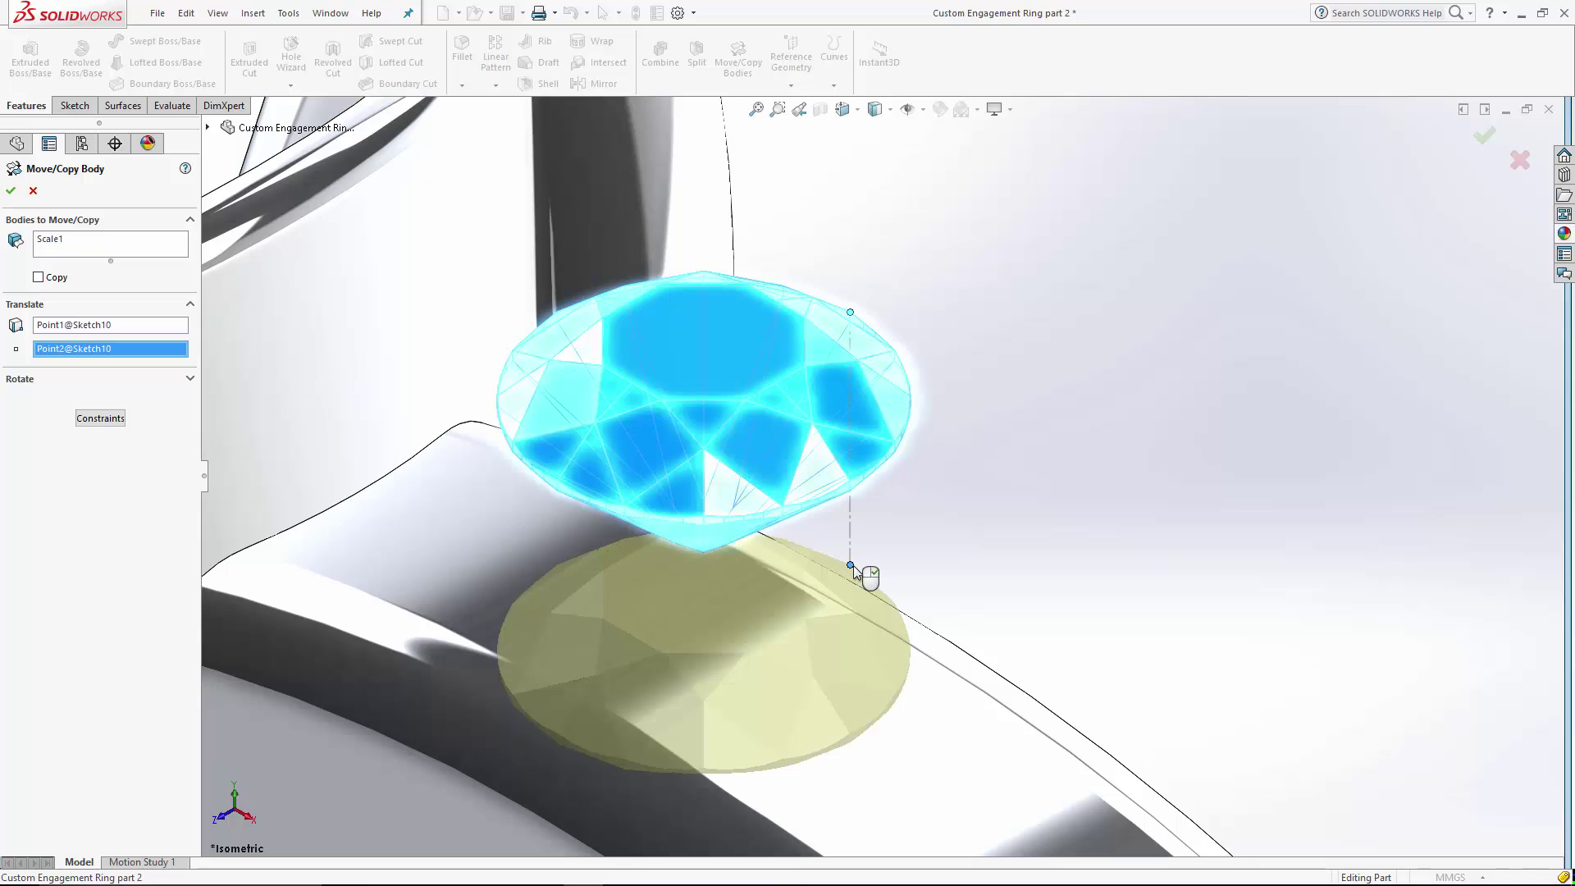
{"action": "scroll", "coordinate": [992, 505], "scroll_direction": "up", "scroll_amount": 8}
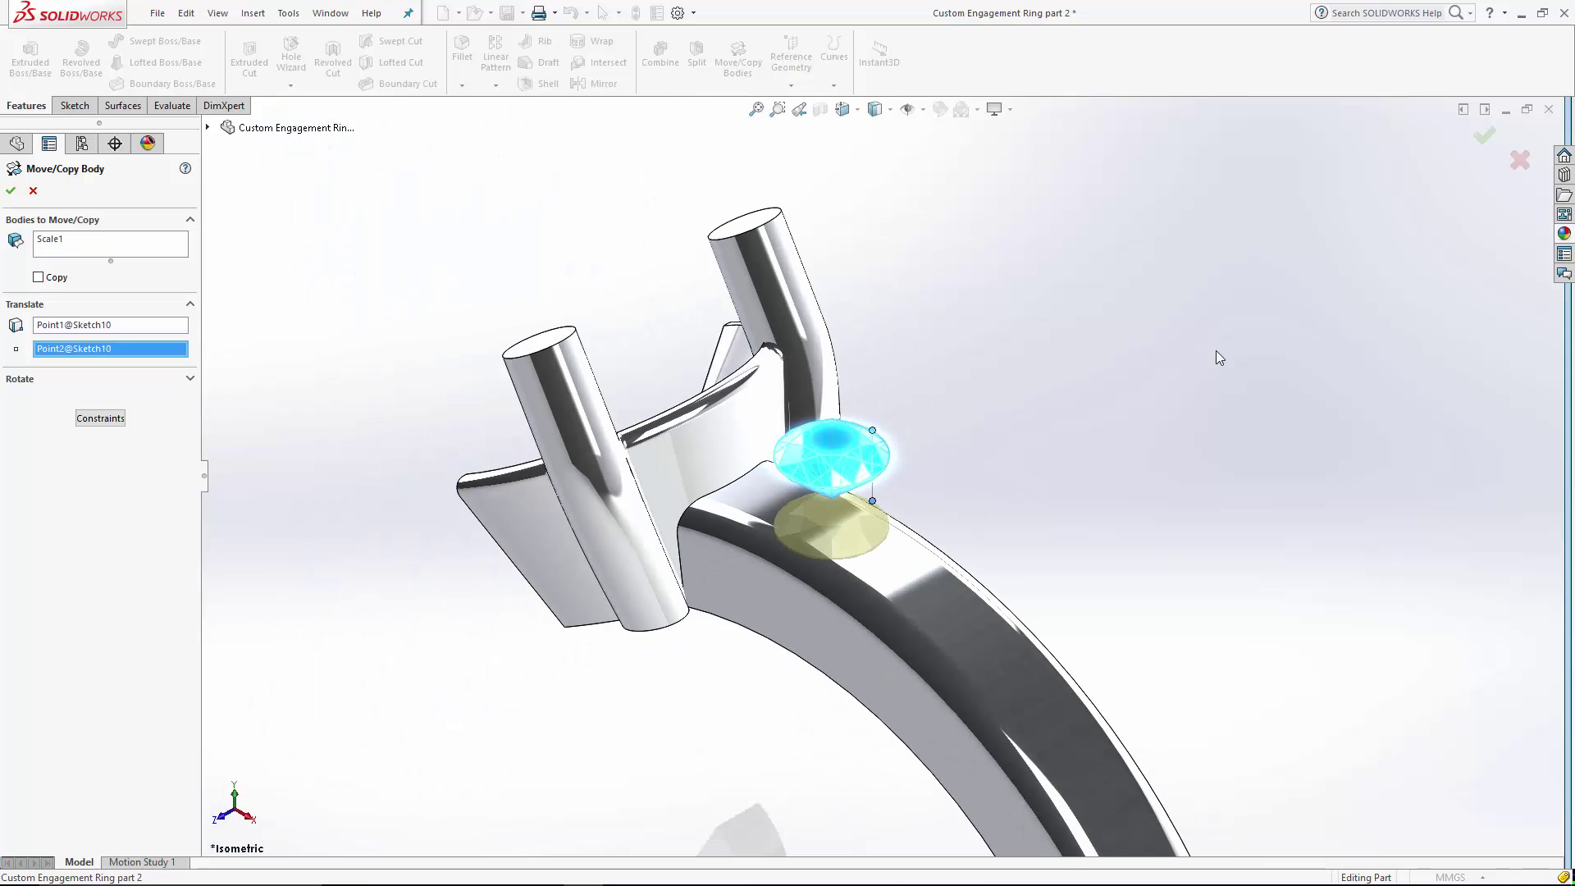
{"action": "left_click", "coordinate": [1481, 137]}
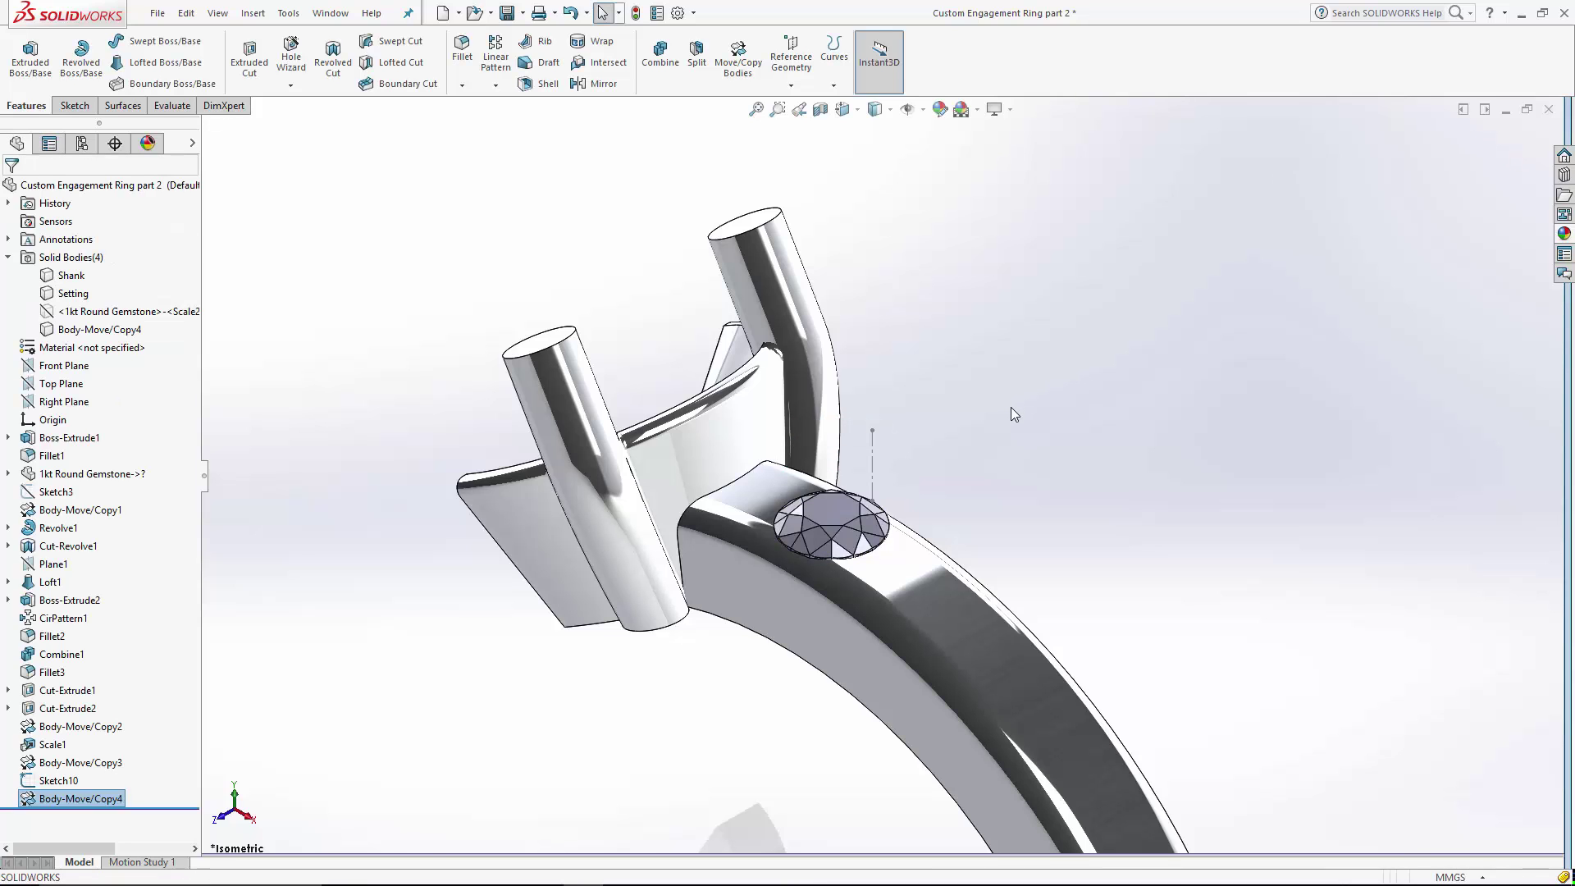
{"action": "scroll", "coordinate": [1010, 415], "scroll_direction": "up", "scroll_amount": 4}
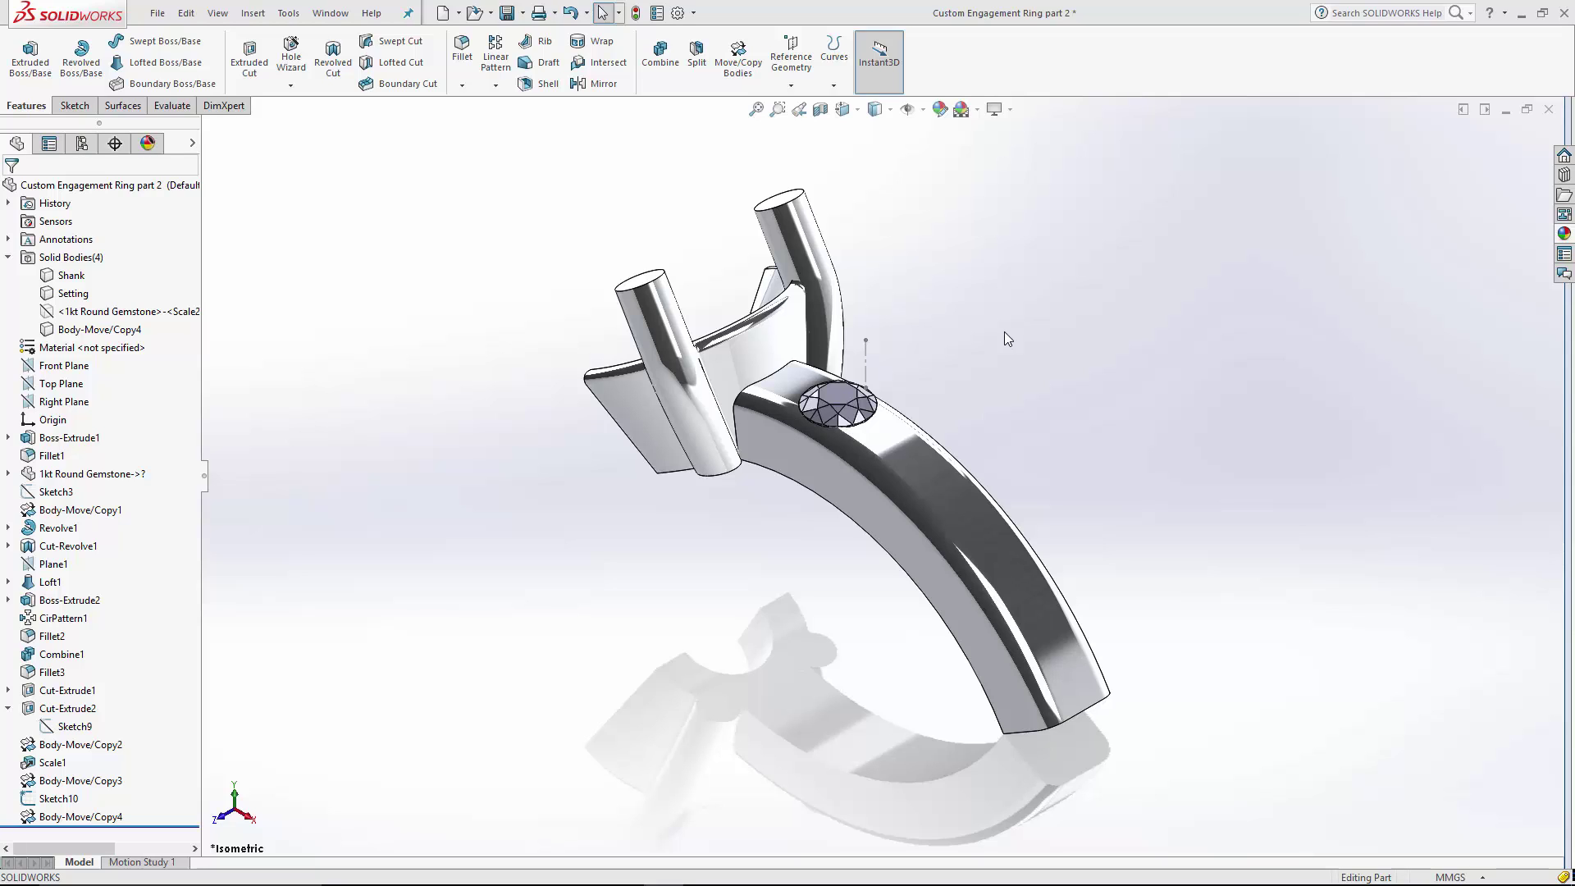
Step: Start a sketch on the Front Plane in Front view and hide the Shank and Setting bodies
{"action": "left_click", "coordinate": [63, 365]}
{"action": "left_click", "coordinate": [62, 347]}
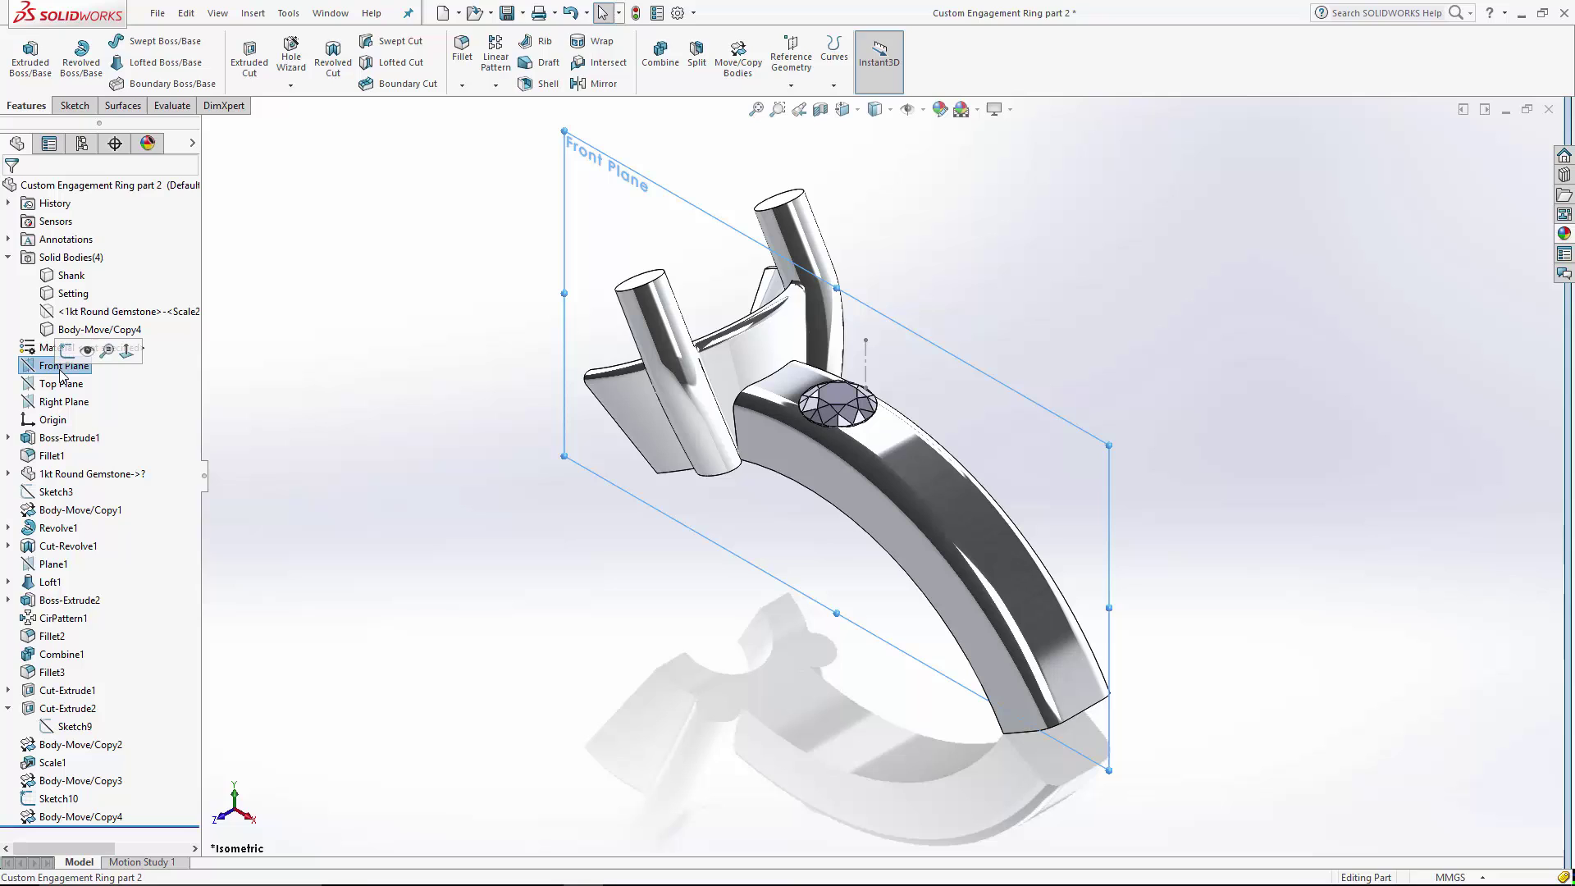
{"action": "left_click", "coordinate": [843, 109]}
{"action": "left_click", "coordinate": [942, 200]}
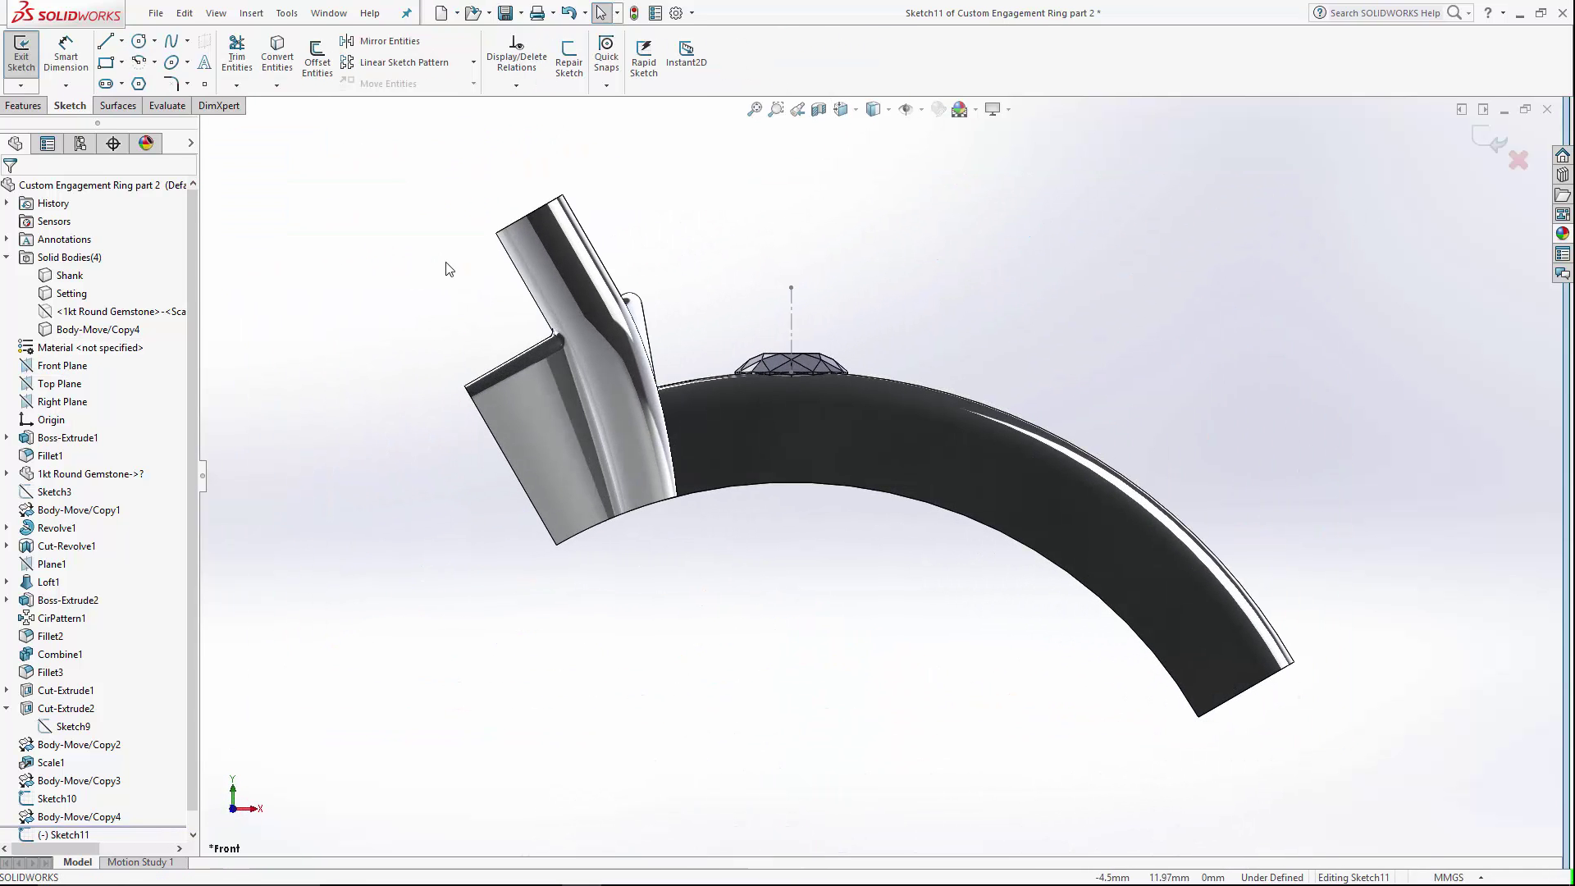
{"action": "left_click", "coordinate": [72, 276]}
{"action": "left_click", "coordinate": [82, 256]}
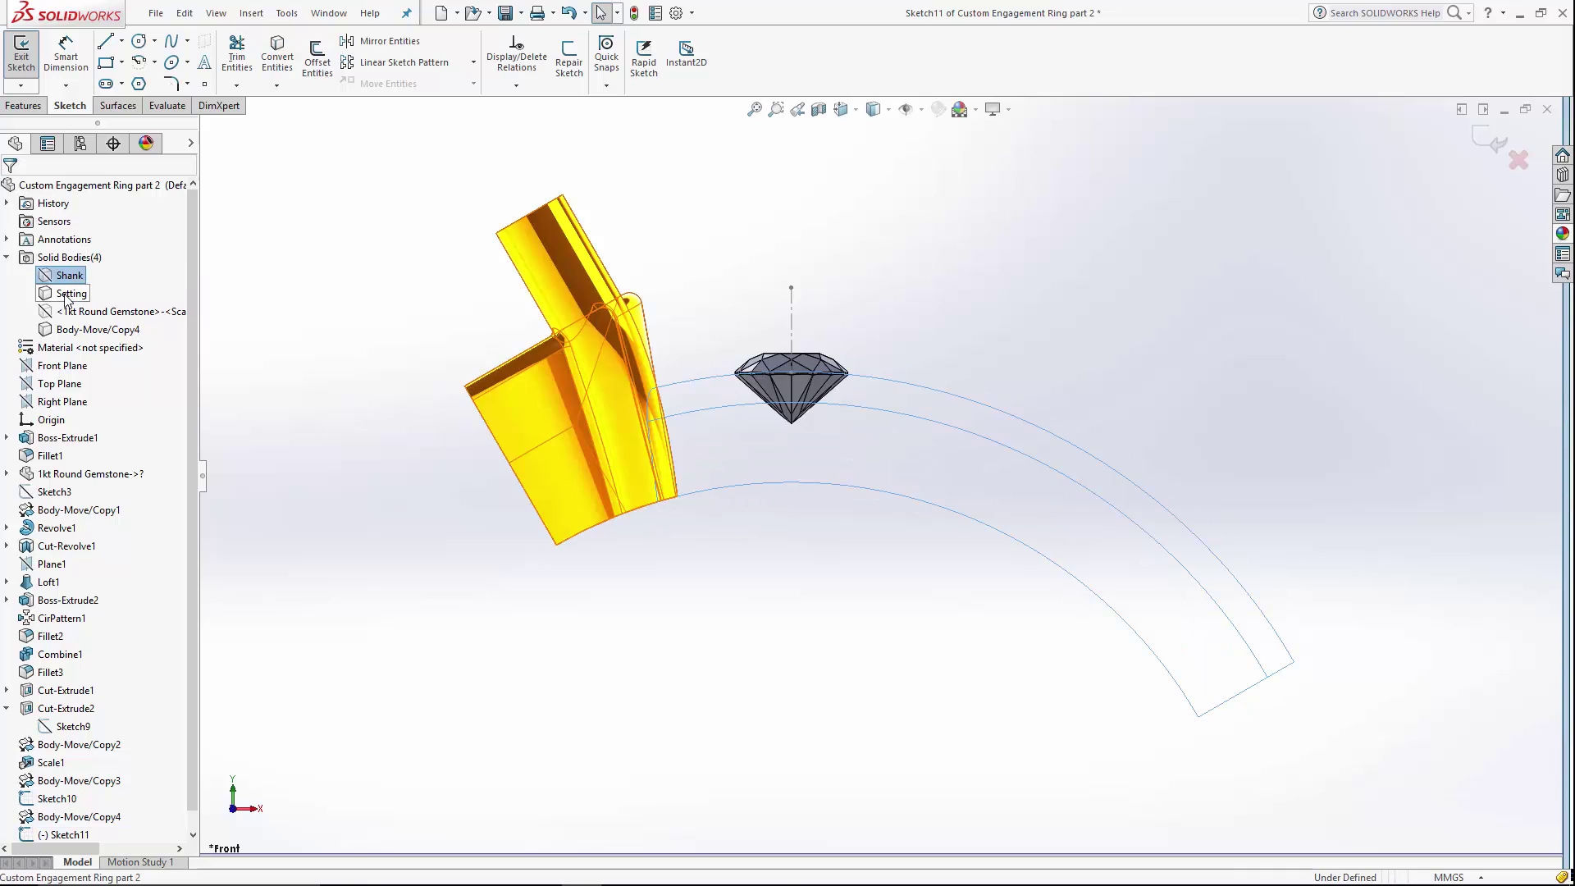
{"action": "left_click", "coordinate": [71, 292]}
{"action": "left_click", "coordinate": [82, 274]}
{"action": "left_click", "coordinate": [1042, 352]}
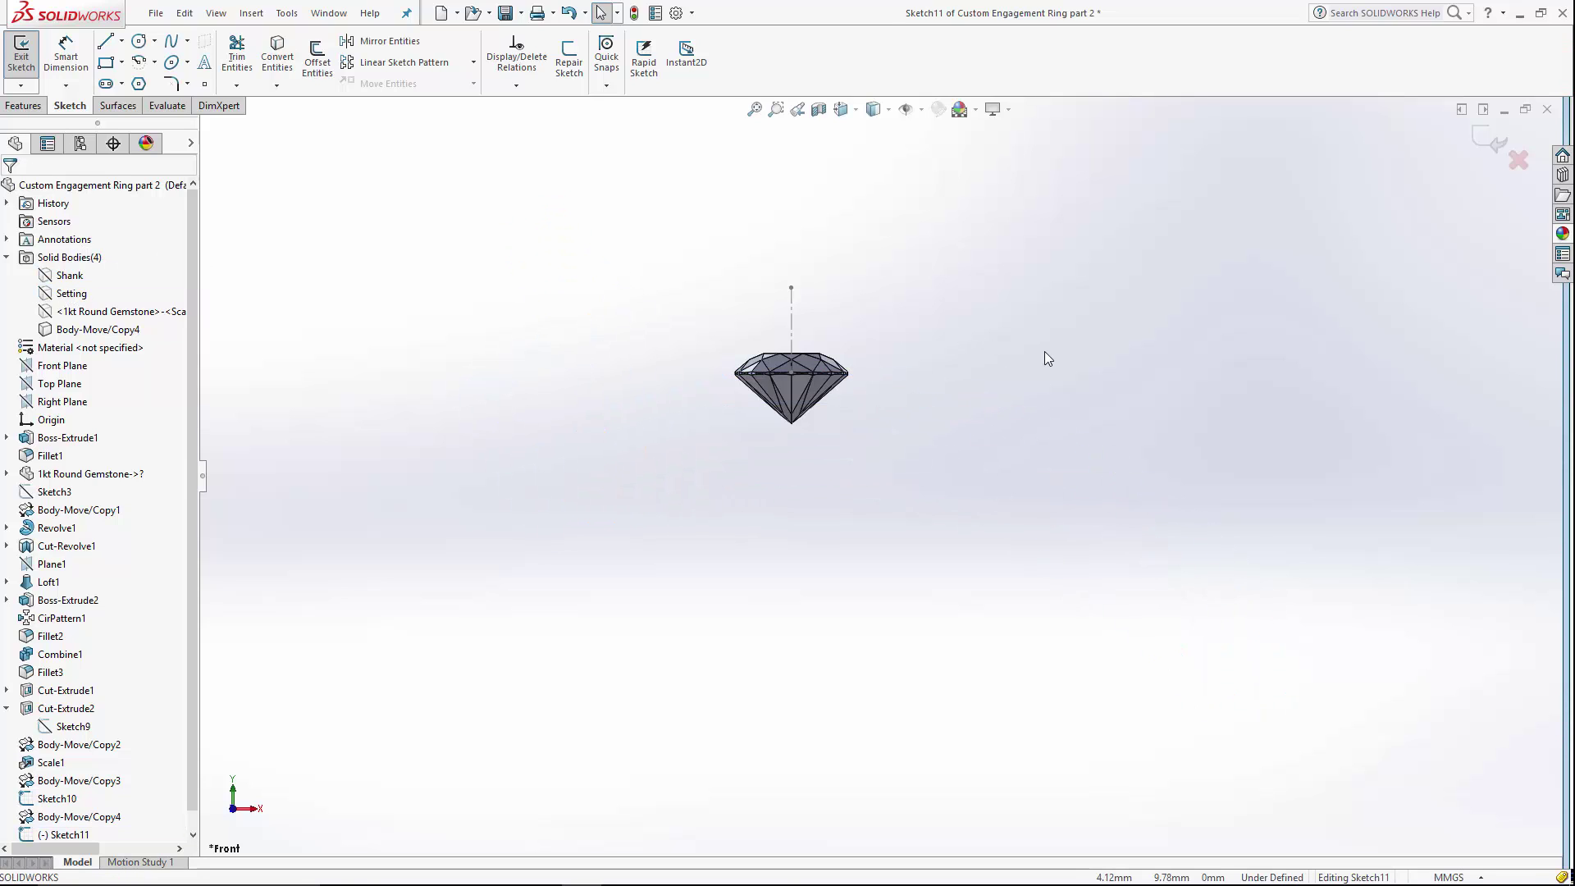
Step: Draw a closed line outline from the stone's centre axis tracing its side, above and below it
{"action": "left_click", "coordinate": [106, 45]}
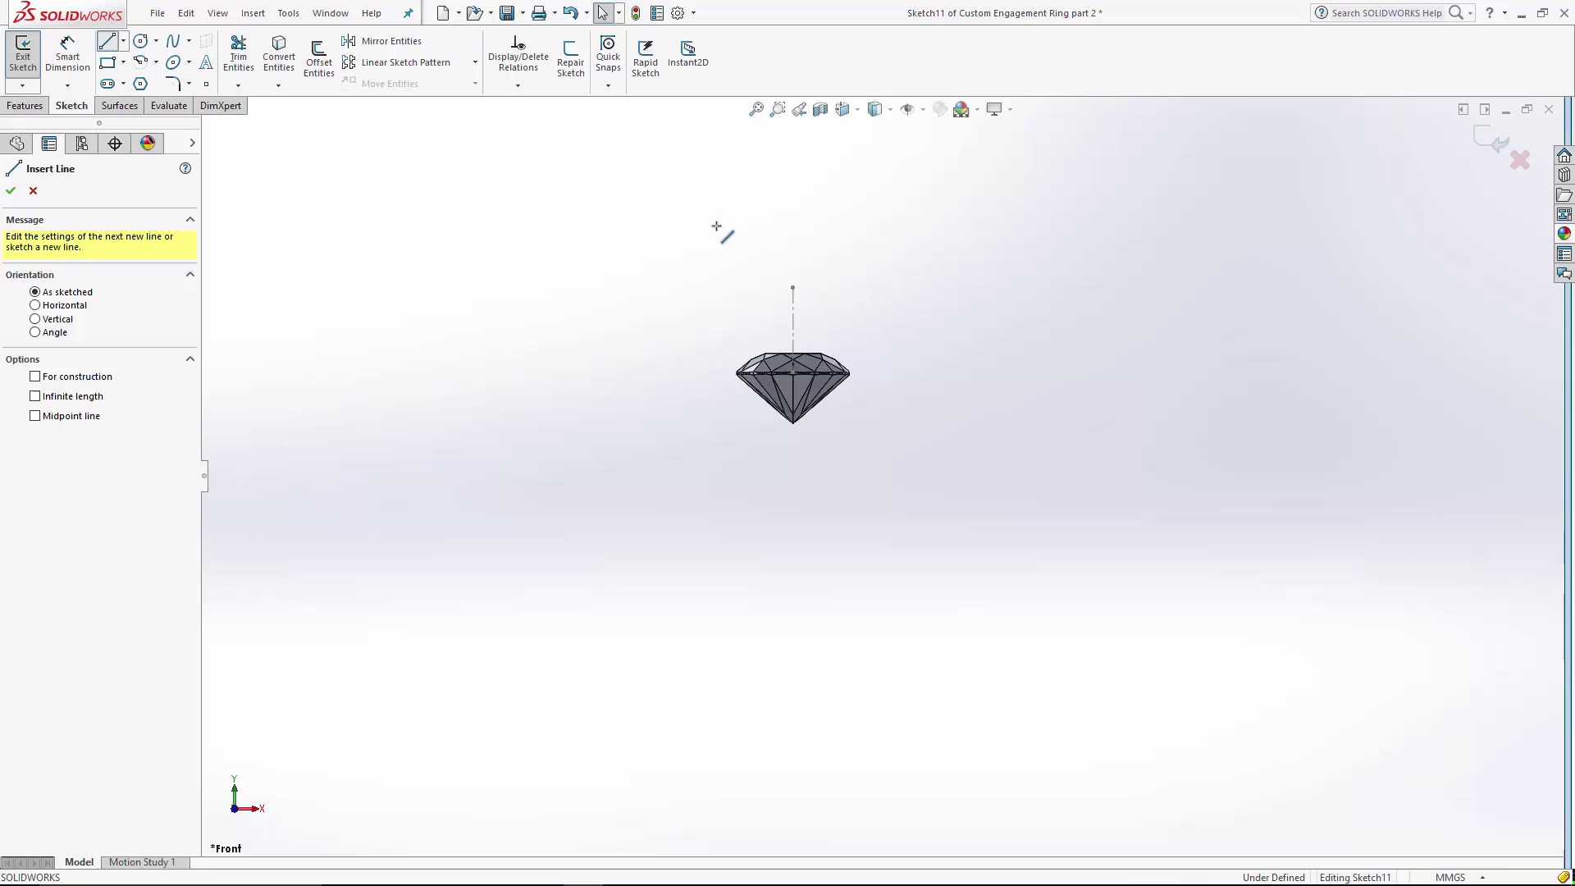
{"action": "left_click", "coordinate": [793, 233]}
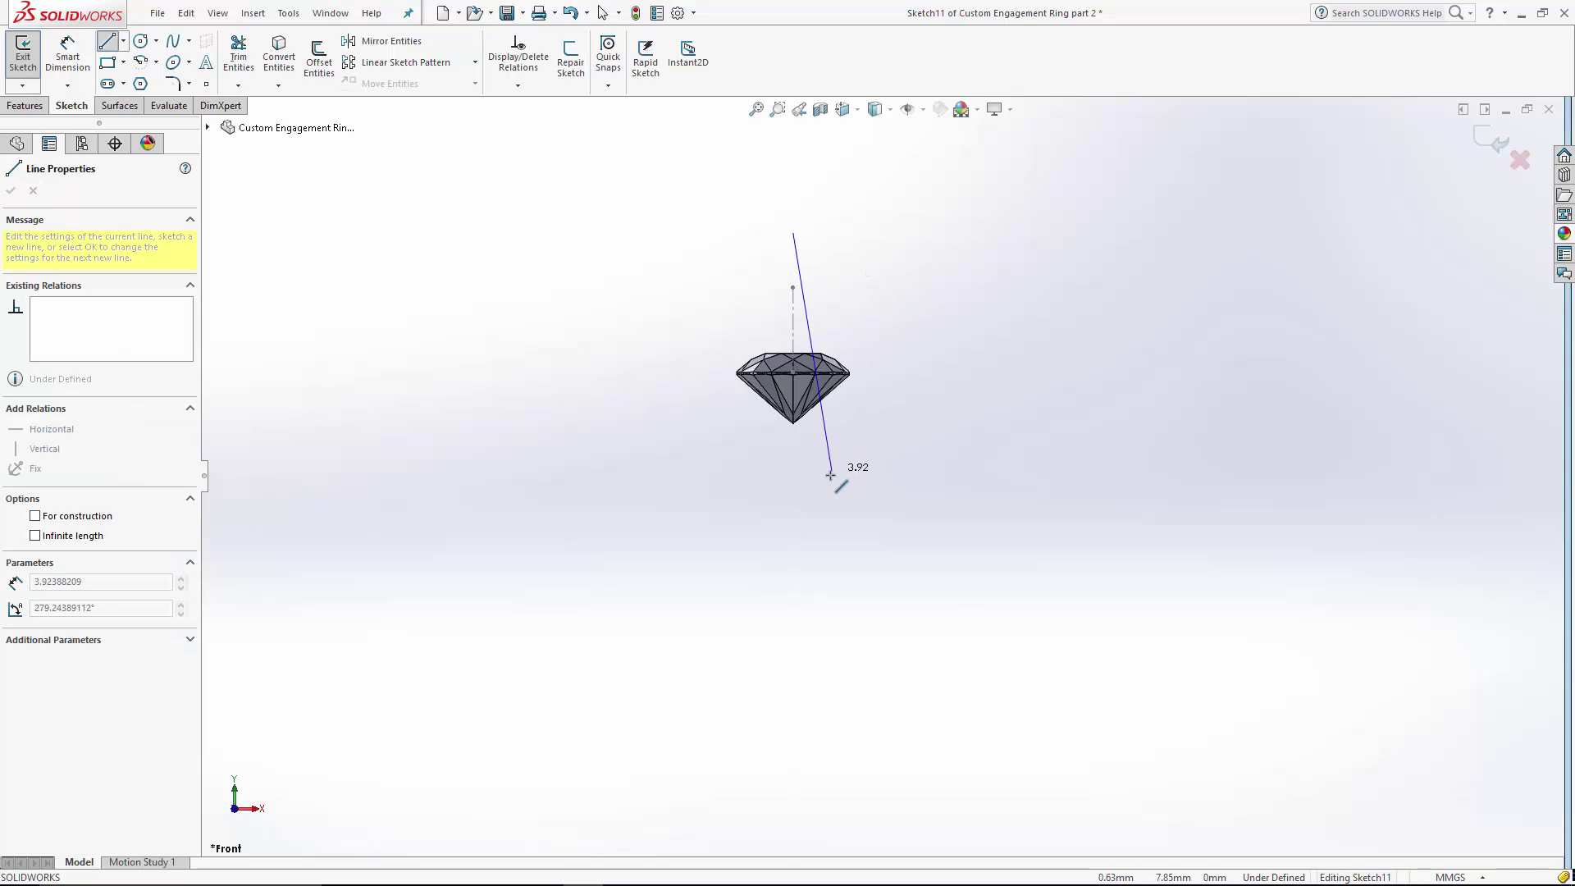
{"action": "left_click", "coordinate": [792, 543]}
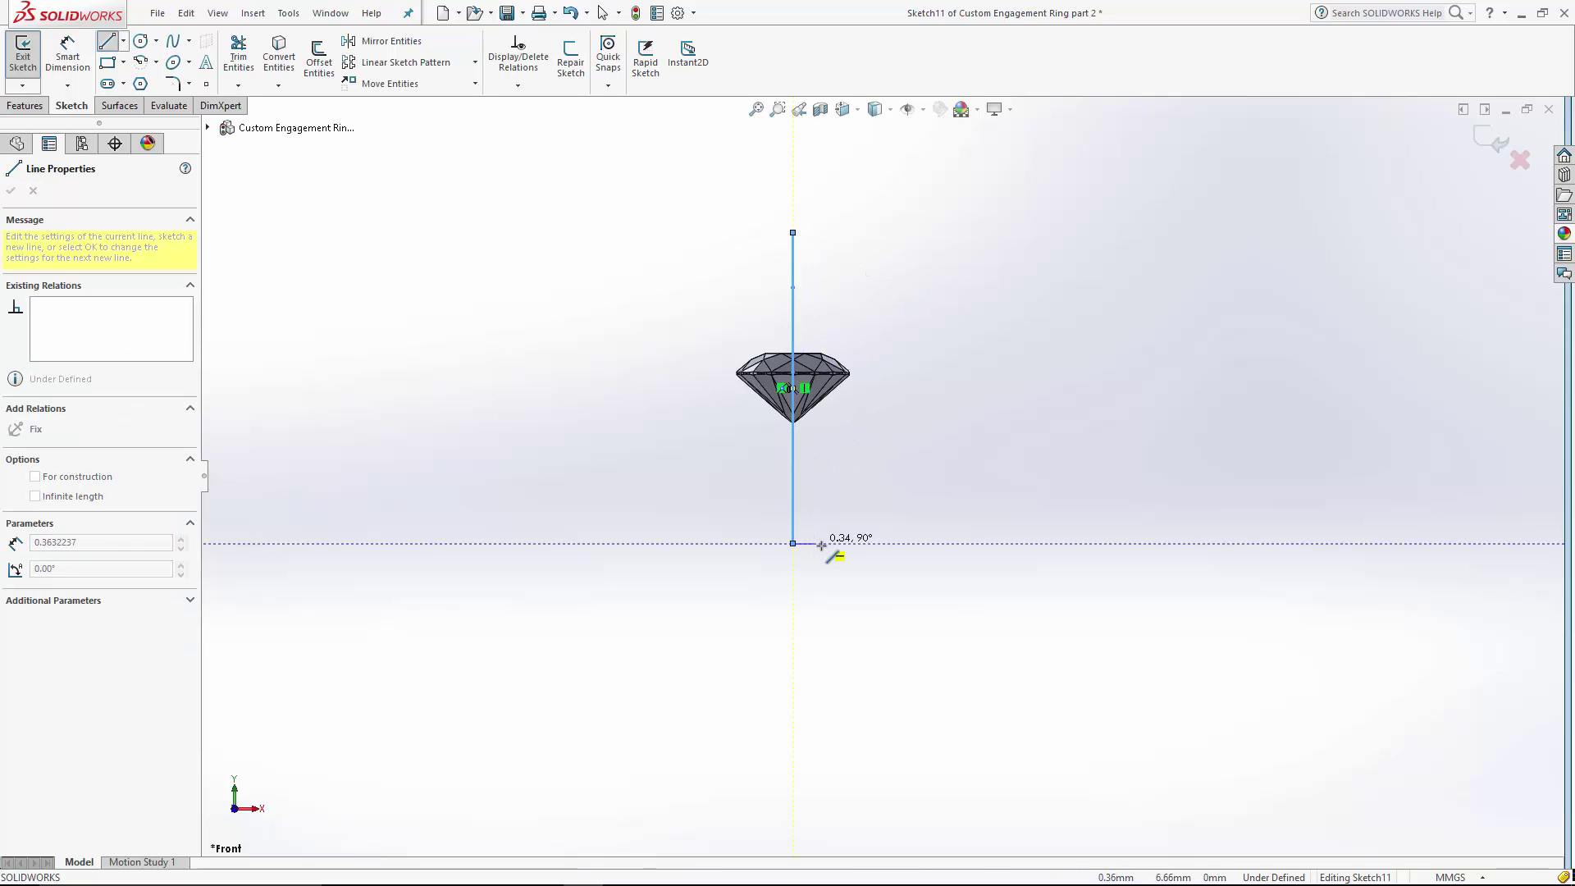
{"action": "left_click", "coordinate": [821, 542]}
{"action": "scroll", "coordinate": [853, 402], "scroll_direction": "down", "scroll_amount": 10}
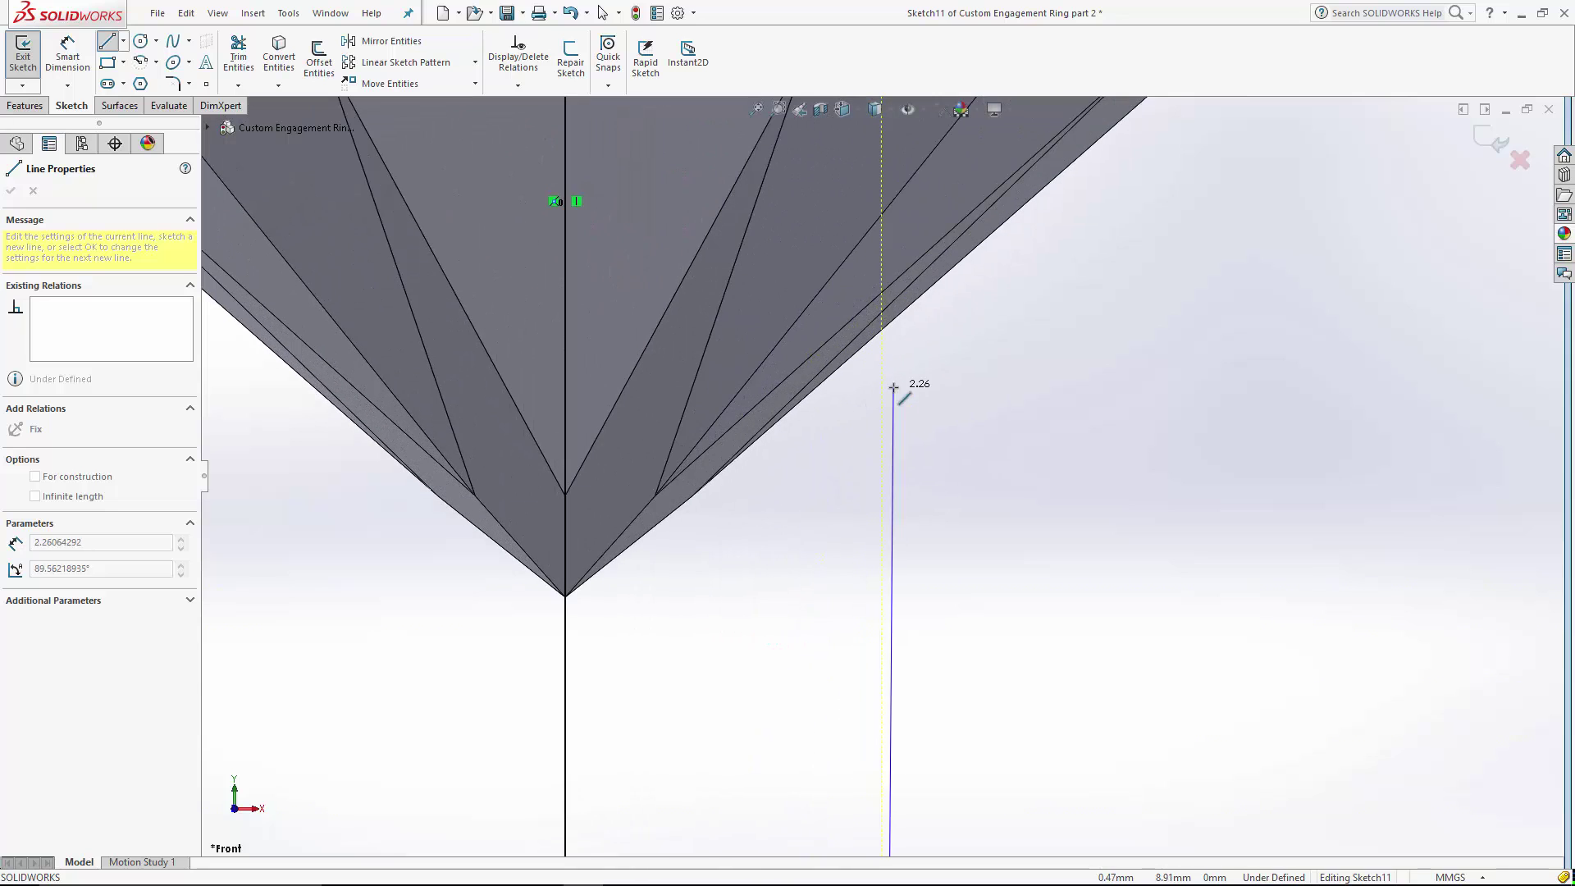
{"action": "left_click", "coordinate": [883, 337]}
{"action": "scroll", "coordinate": [1018, 328], "scroll_direction": "up", "scroll_amount": 5}
{"action": "scroll", "coordinate": [871, 561], "scroll_direction": "down", "scroll_amount": 6}
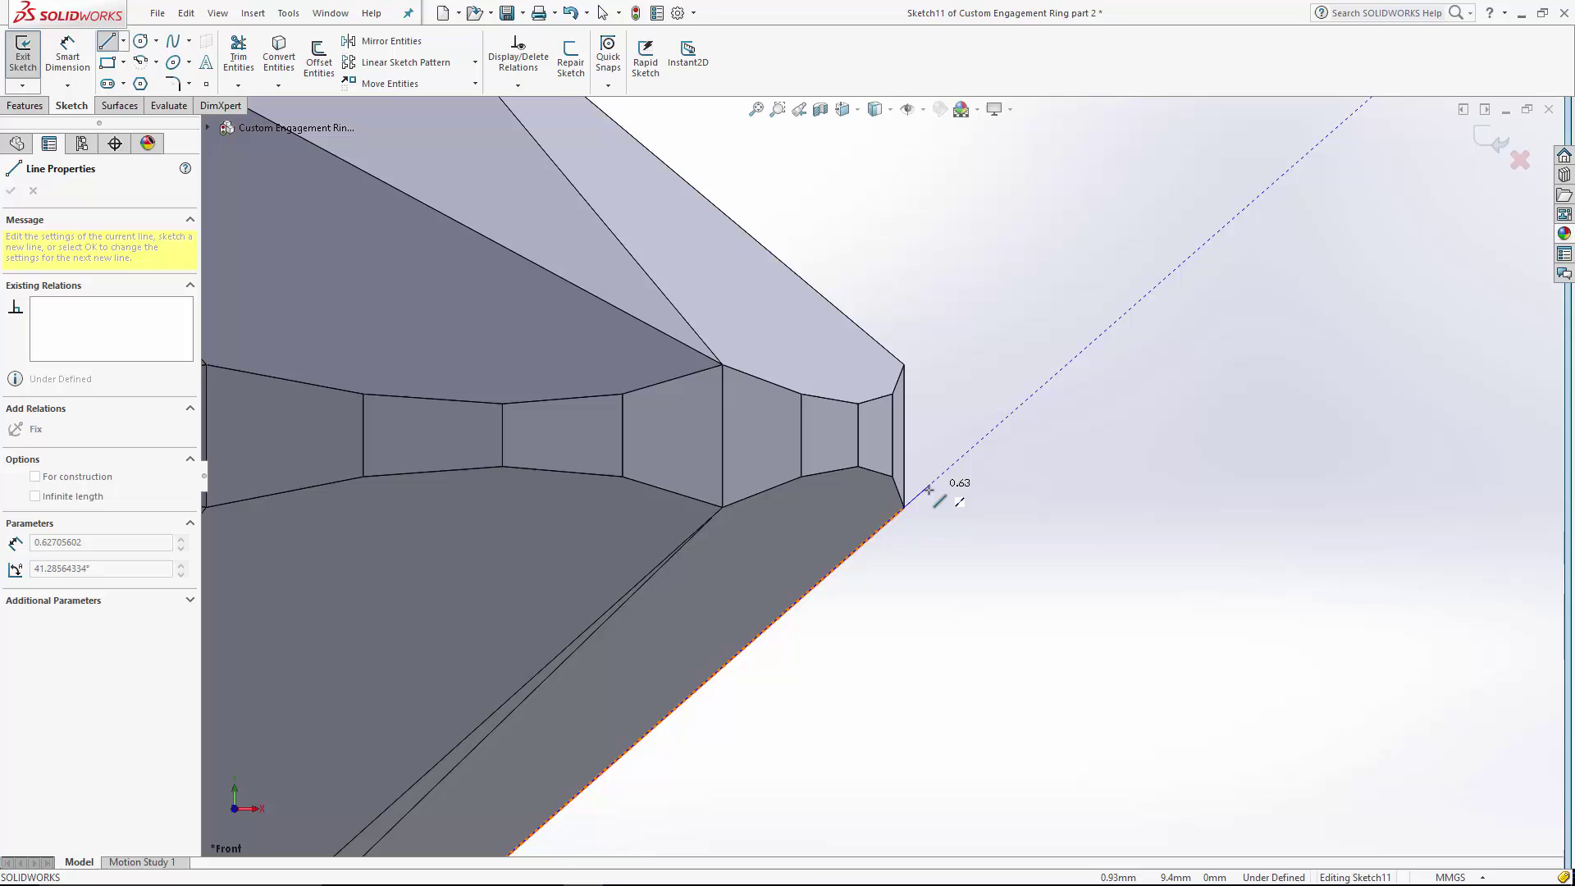
{"action": "left_click", "coordinate": [886, 522]}
{"action": "scroll", "coordinate": [983, 406], "scroll_direction": "up", "scroll_amount": 3}
{"action": "scroll", "coordinate": [884, 482], "scroll_direction": "up", "scroll_amount": 10}
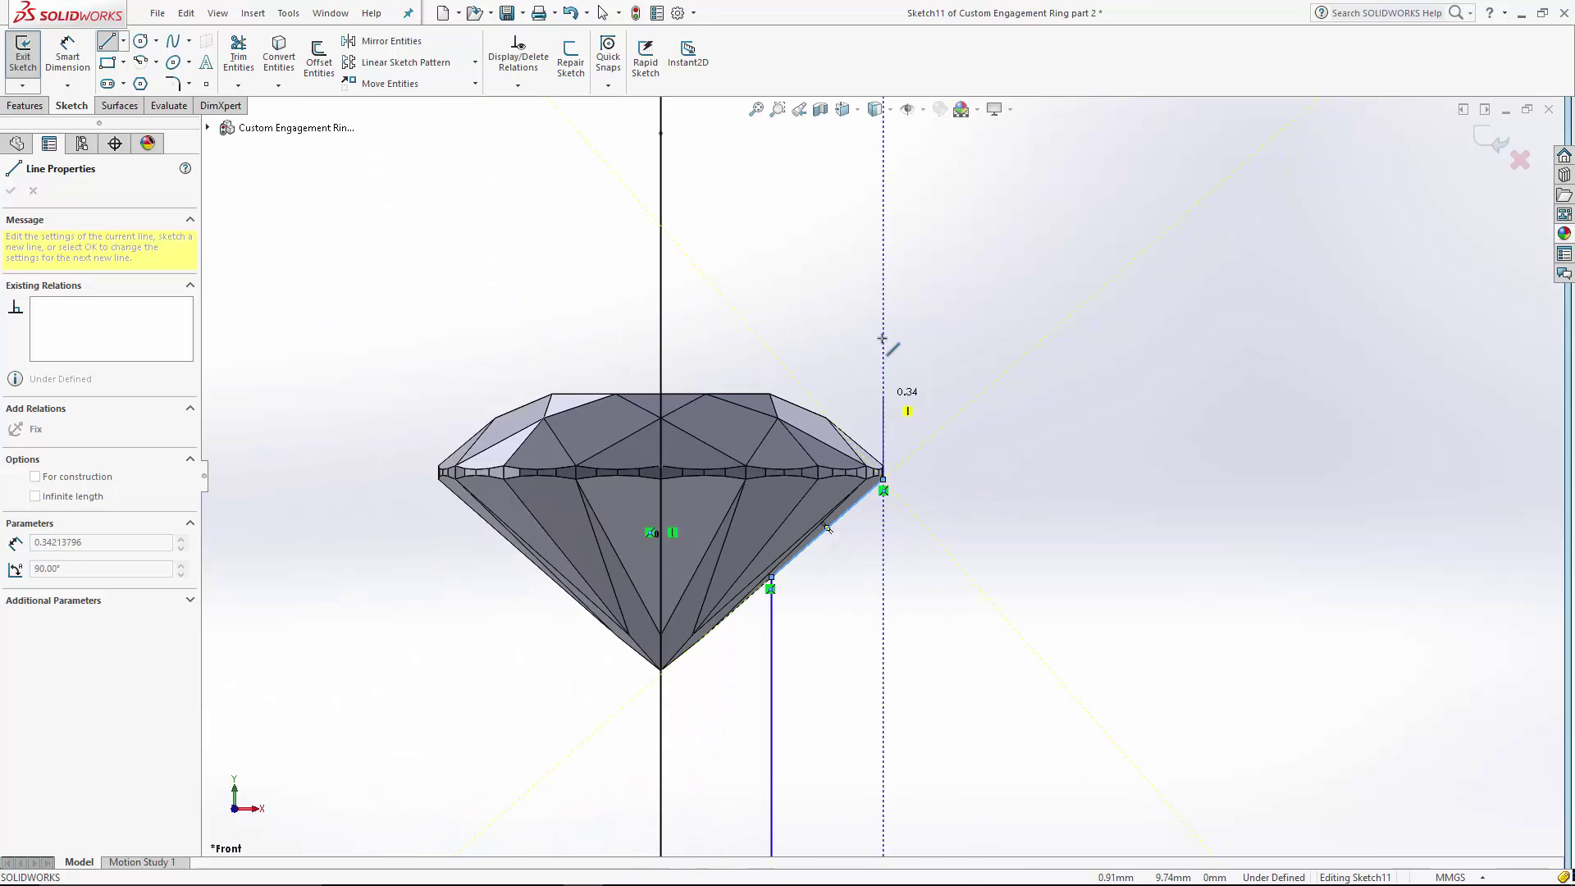
{"action": "left_click", "coordinate": [882, 289]}
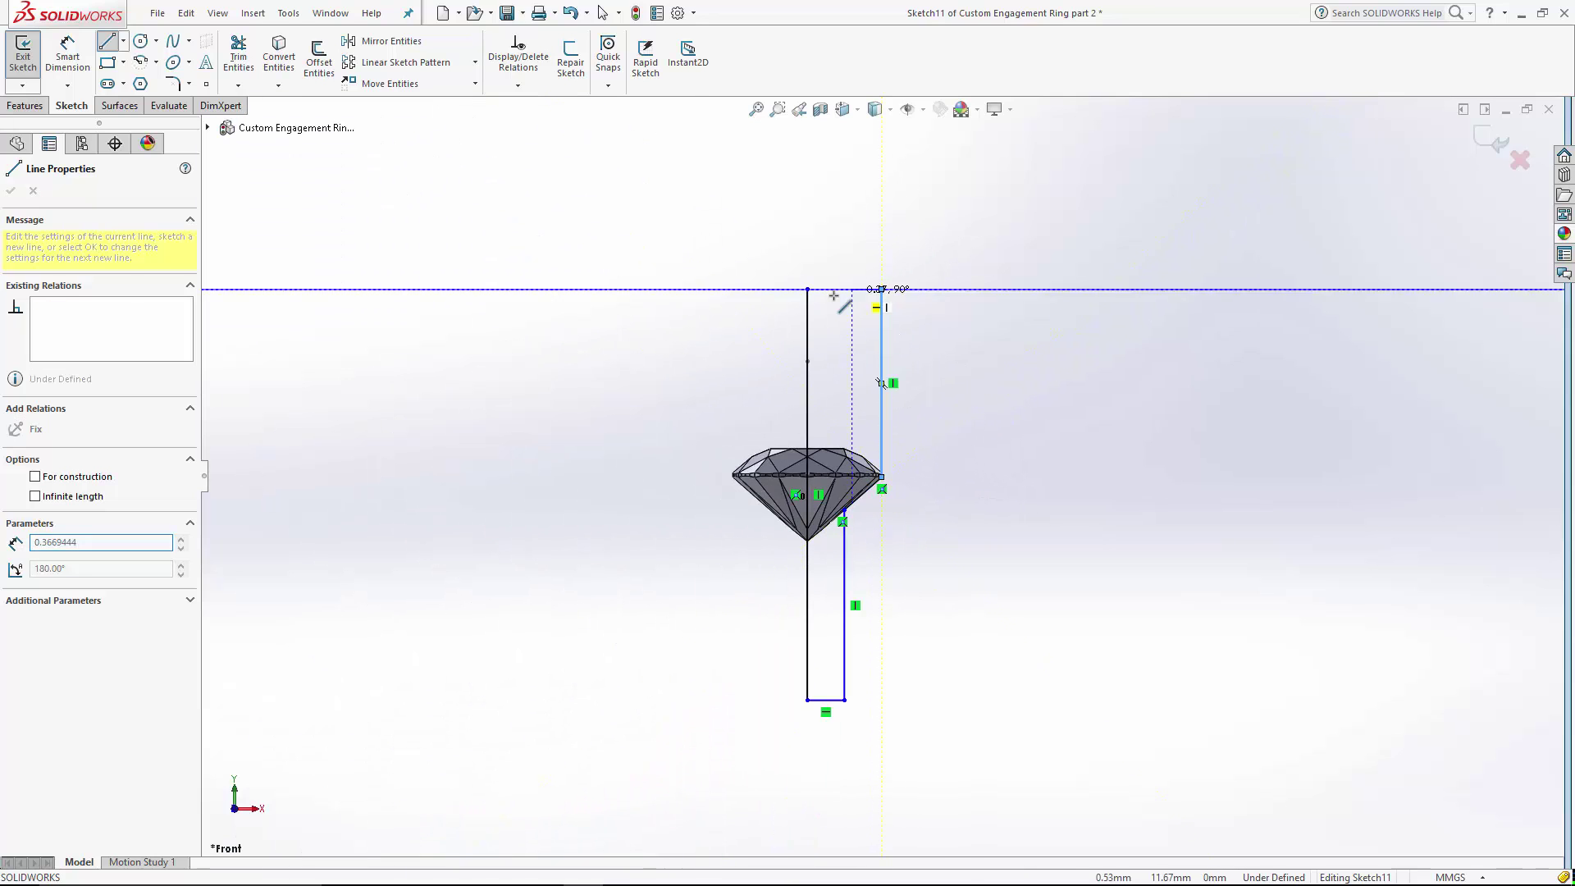
{"action": "left_click", "coordinate": [808, 289]}
{"action": "key", "text": "Escape"}
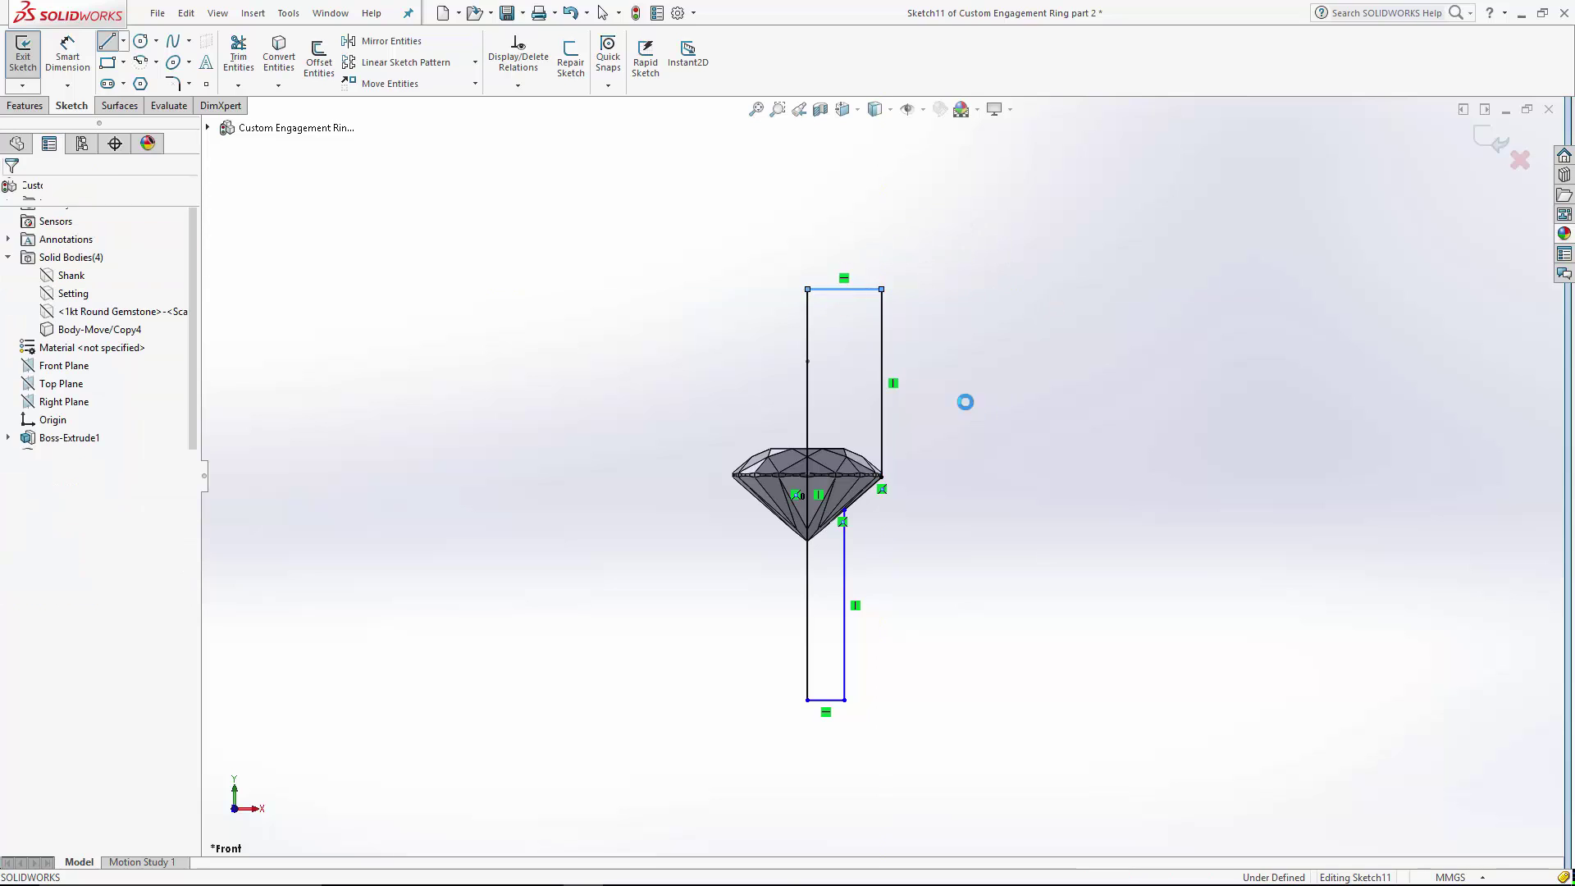
{"action": "left_click", "coordinate": [68, 58]}
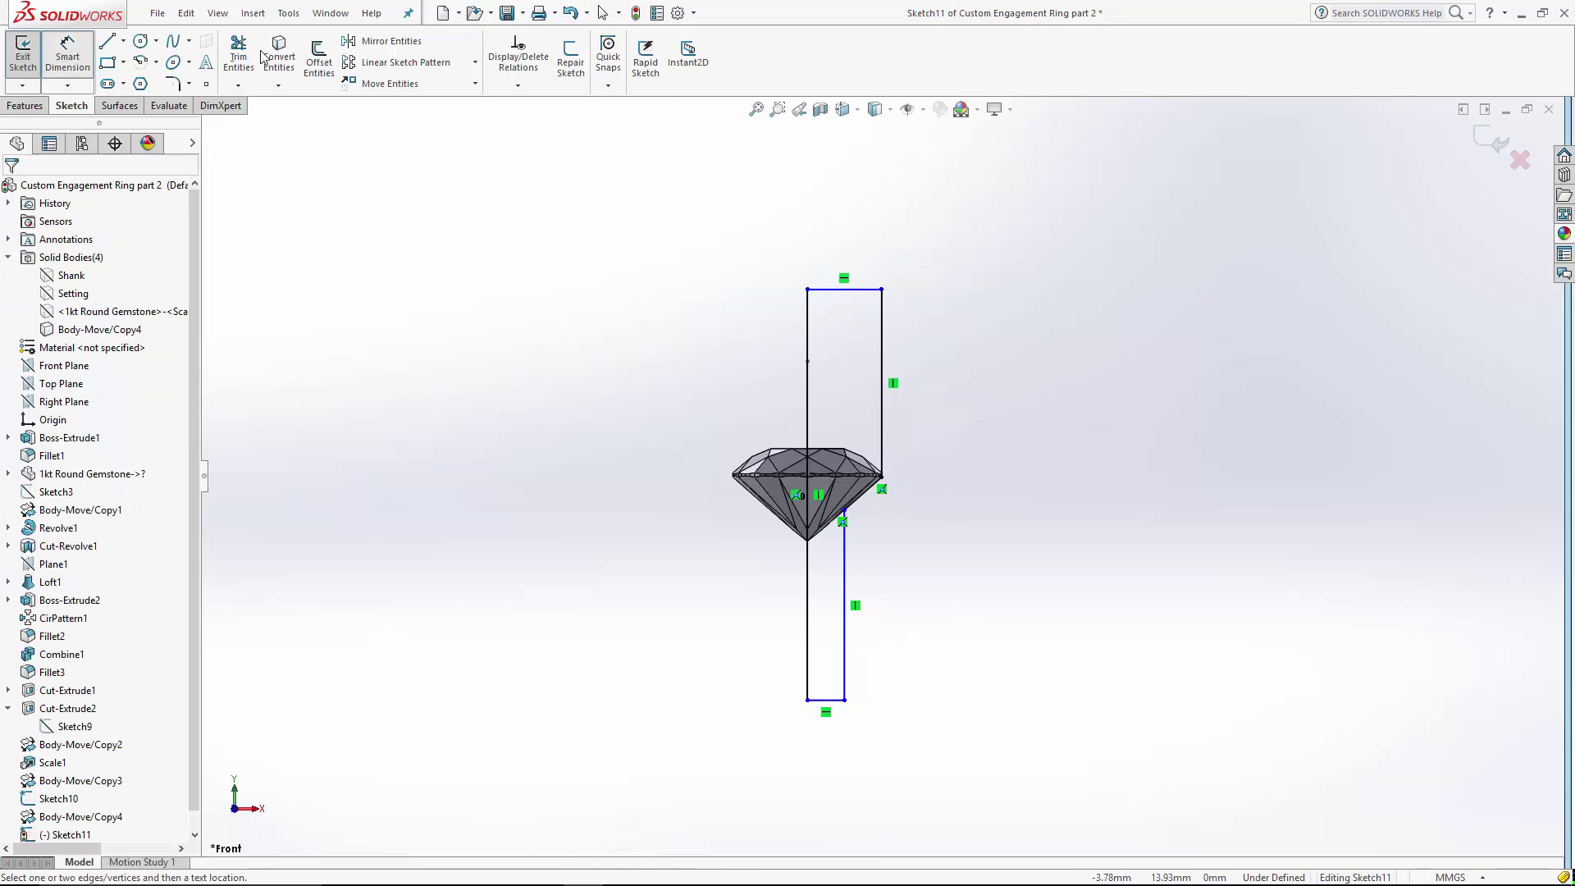
Step: Dimension the prong outline: upper edge 0.70, overall height 3, bottom width 0.40
{"action": "left_click", "coordinate": [884, 328]}
{"action": "left_click", "coordinate": [944, 349]}
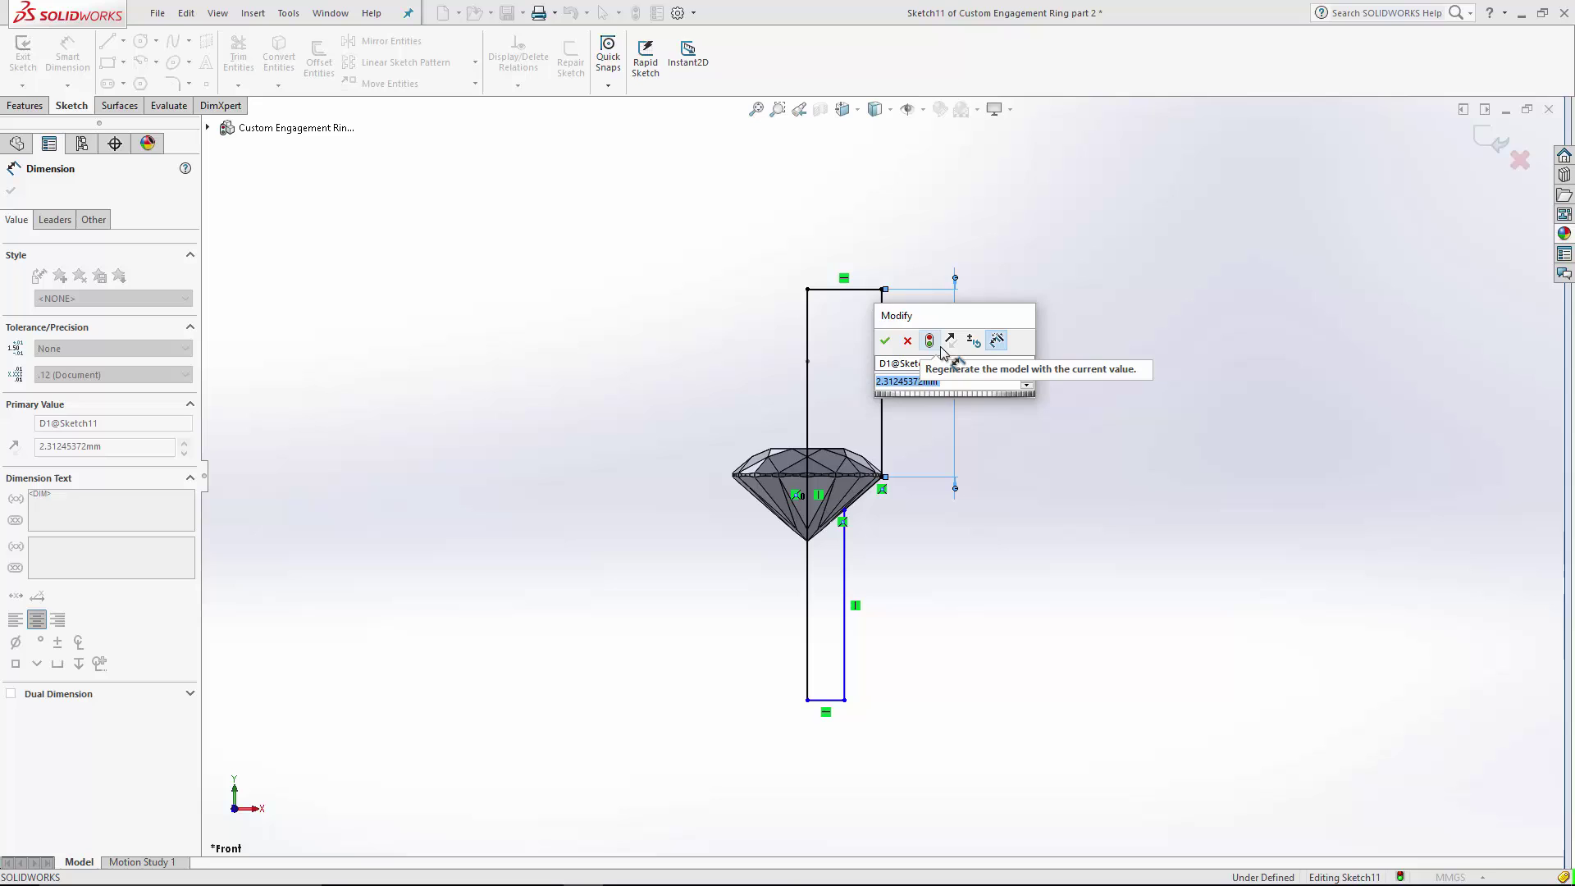
{"action": "type", "text": "0.7"}
{"action": "key", "text": "Return"}
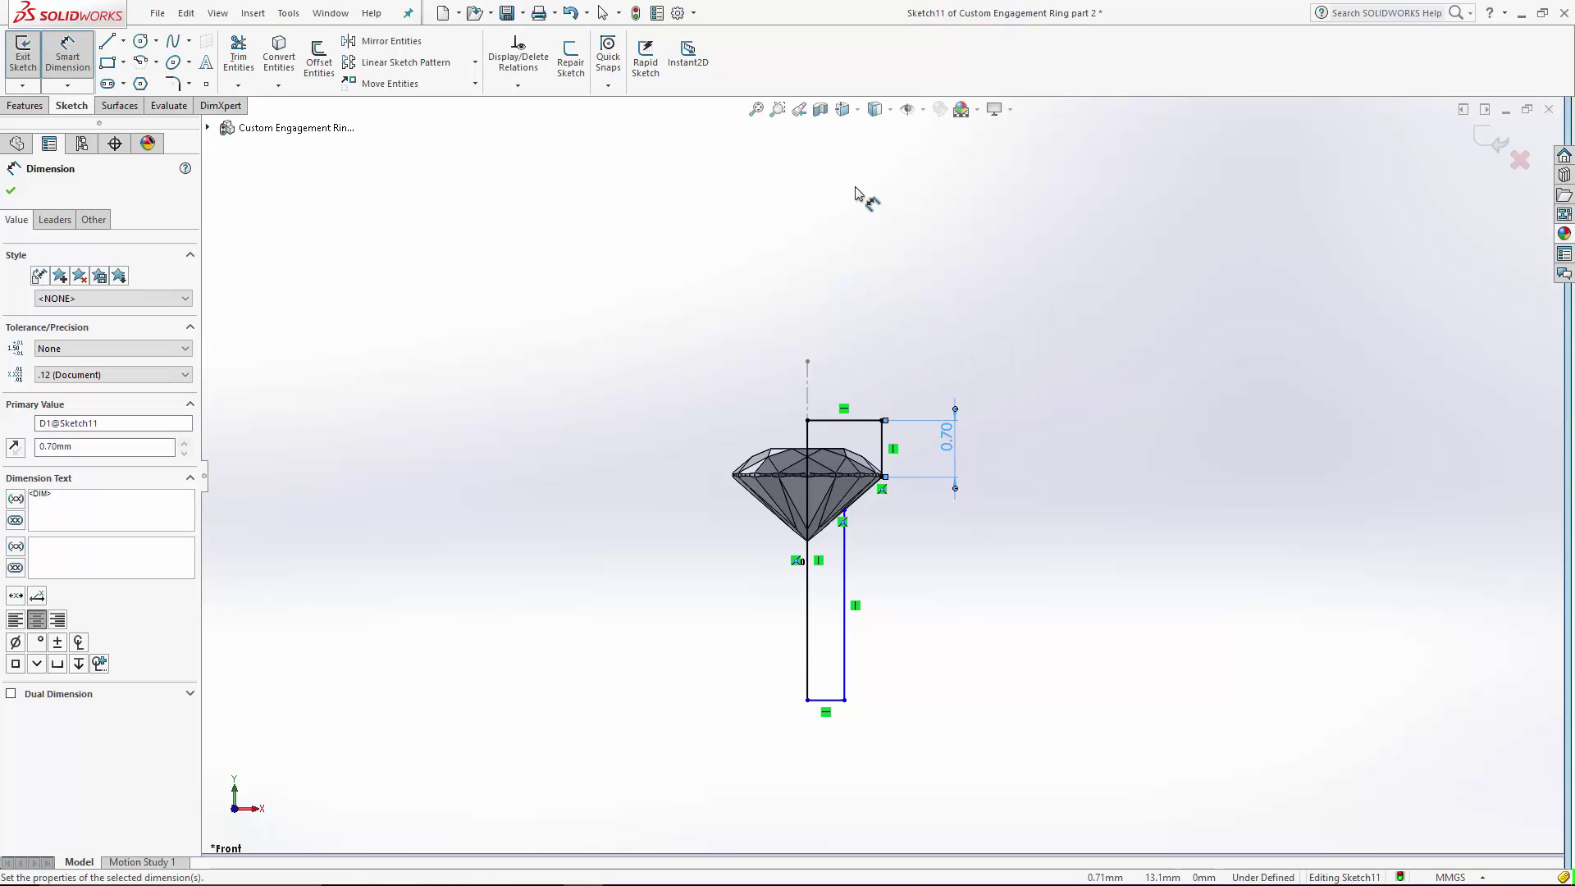
{"action": "left_click", "coordinate": [808, 663]}
{"action": "left_click", "coordinate": [748, 636]}
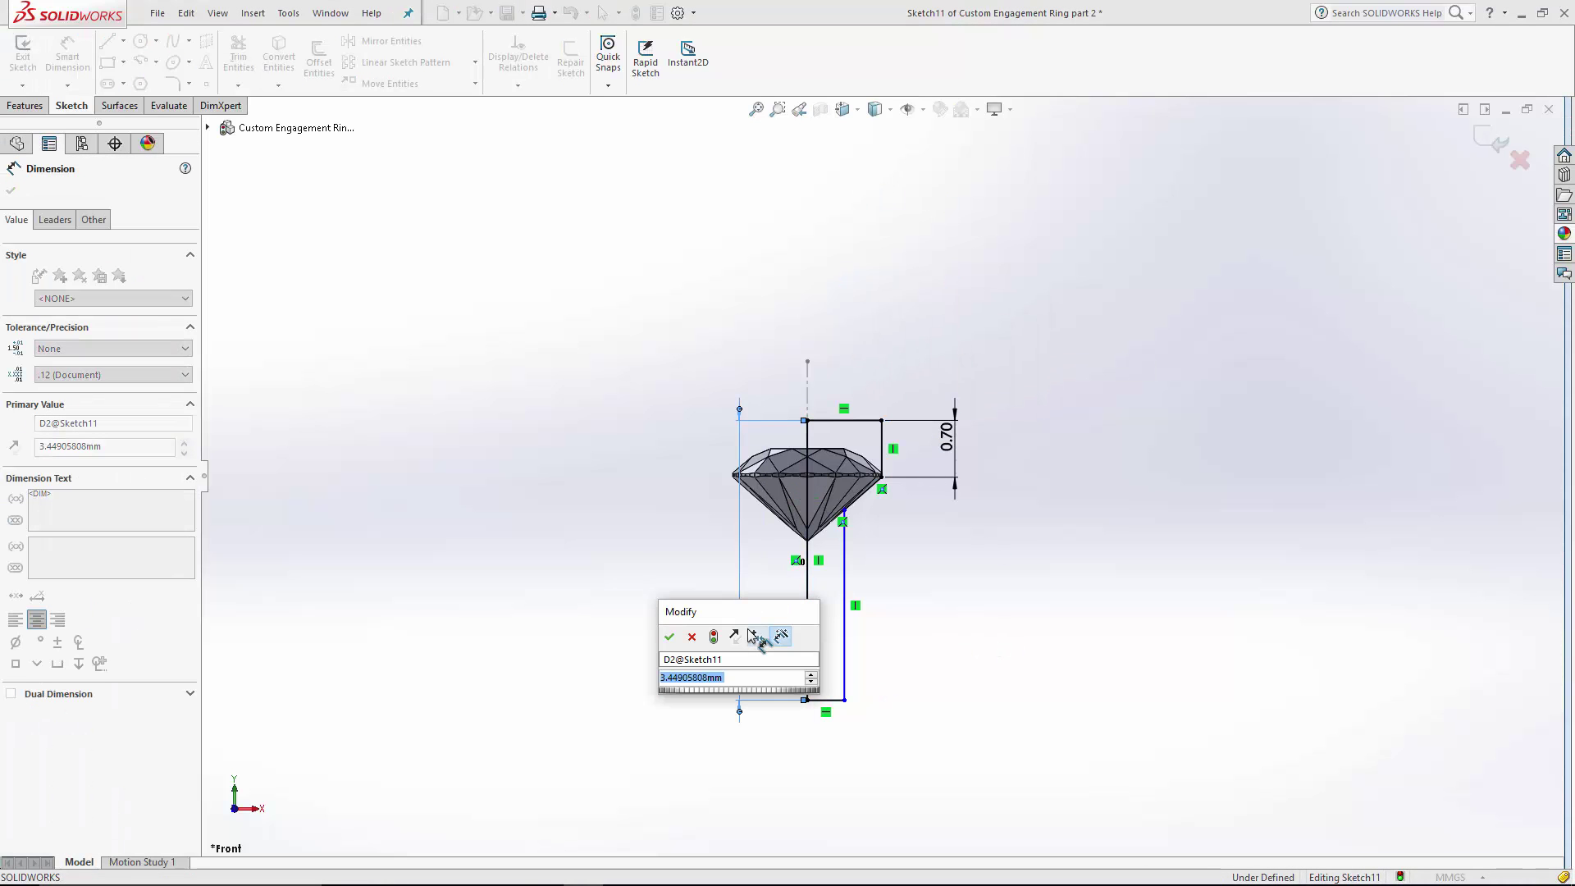
{"action": "type", "text": "3"}
{"action": "key", "text": "Return"}
{"action": "left_click", "coordinate": [829, 663]}
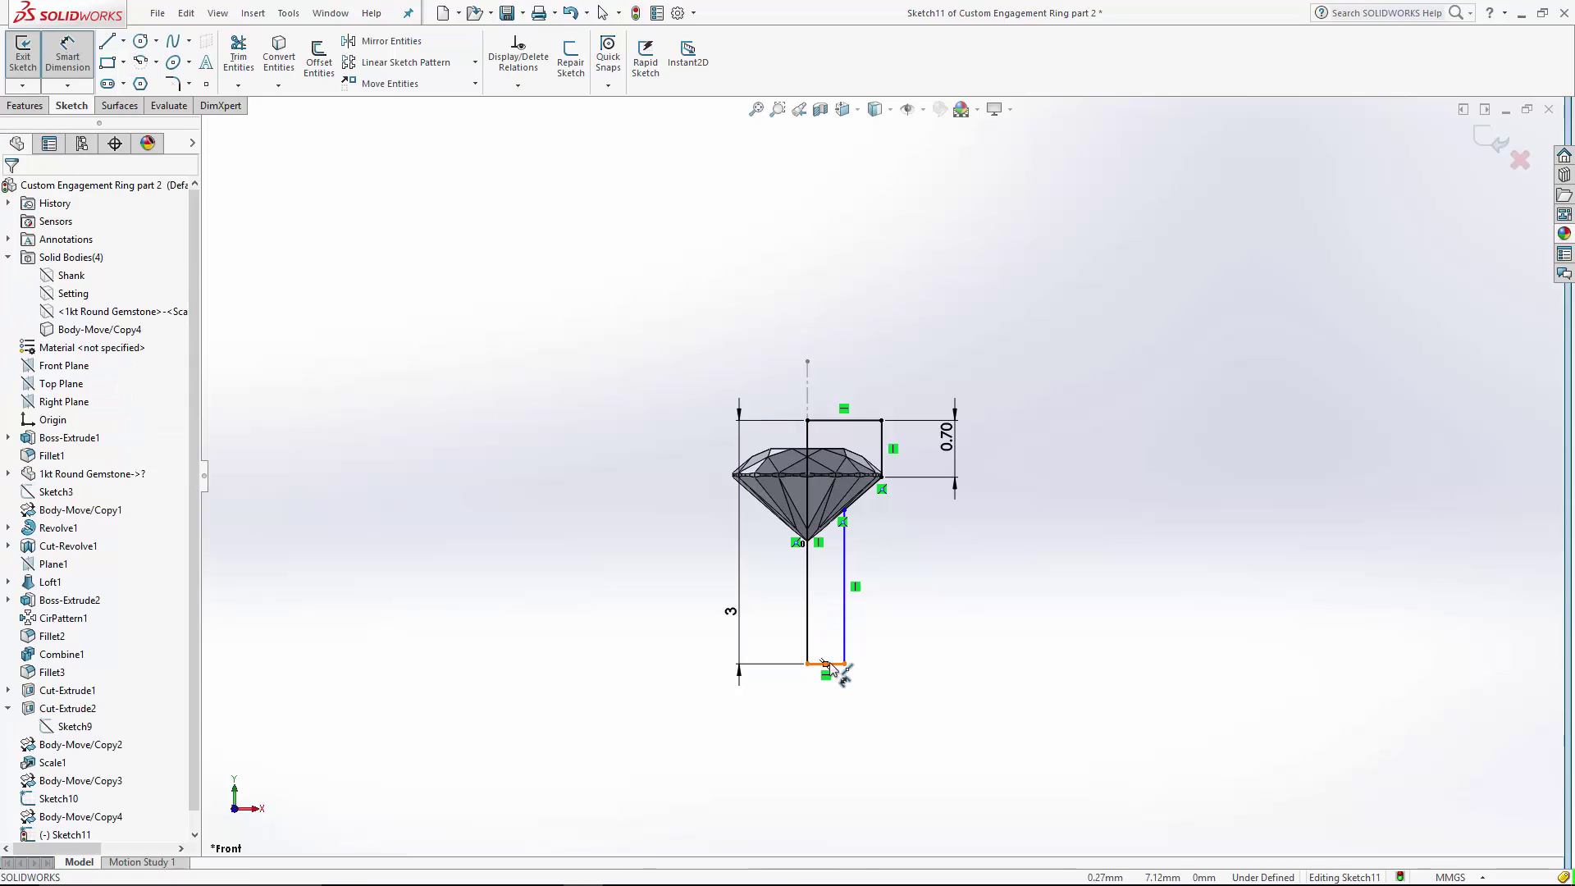
{"action": "left_click", "coordinate": [861, 689]}
{"action": "left_click", "coordinate": [839, 664]}
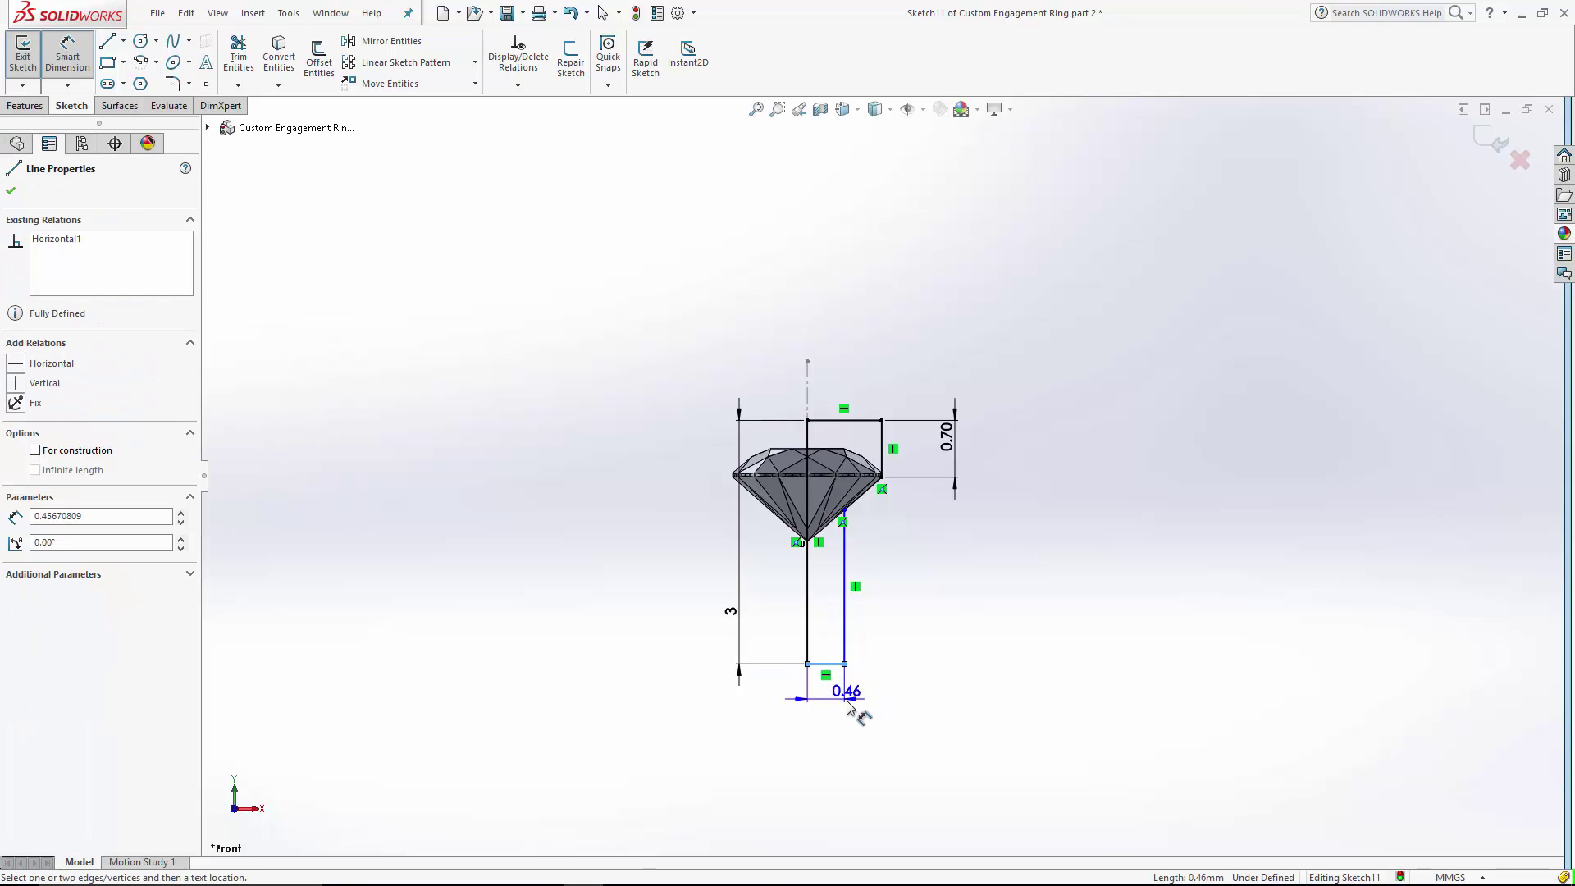
{"action": "left_click", "coordinate": [831, 702]}
{"action": "type", "text": "0.4"}
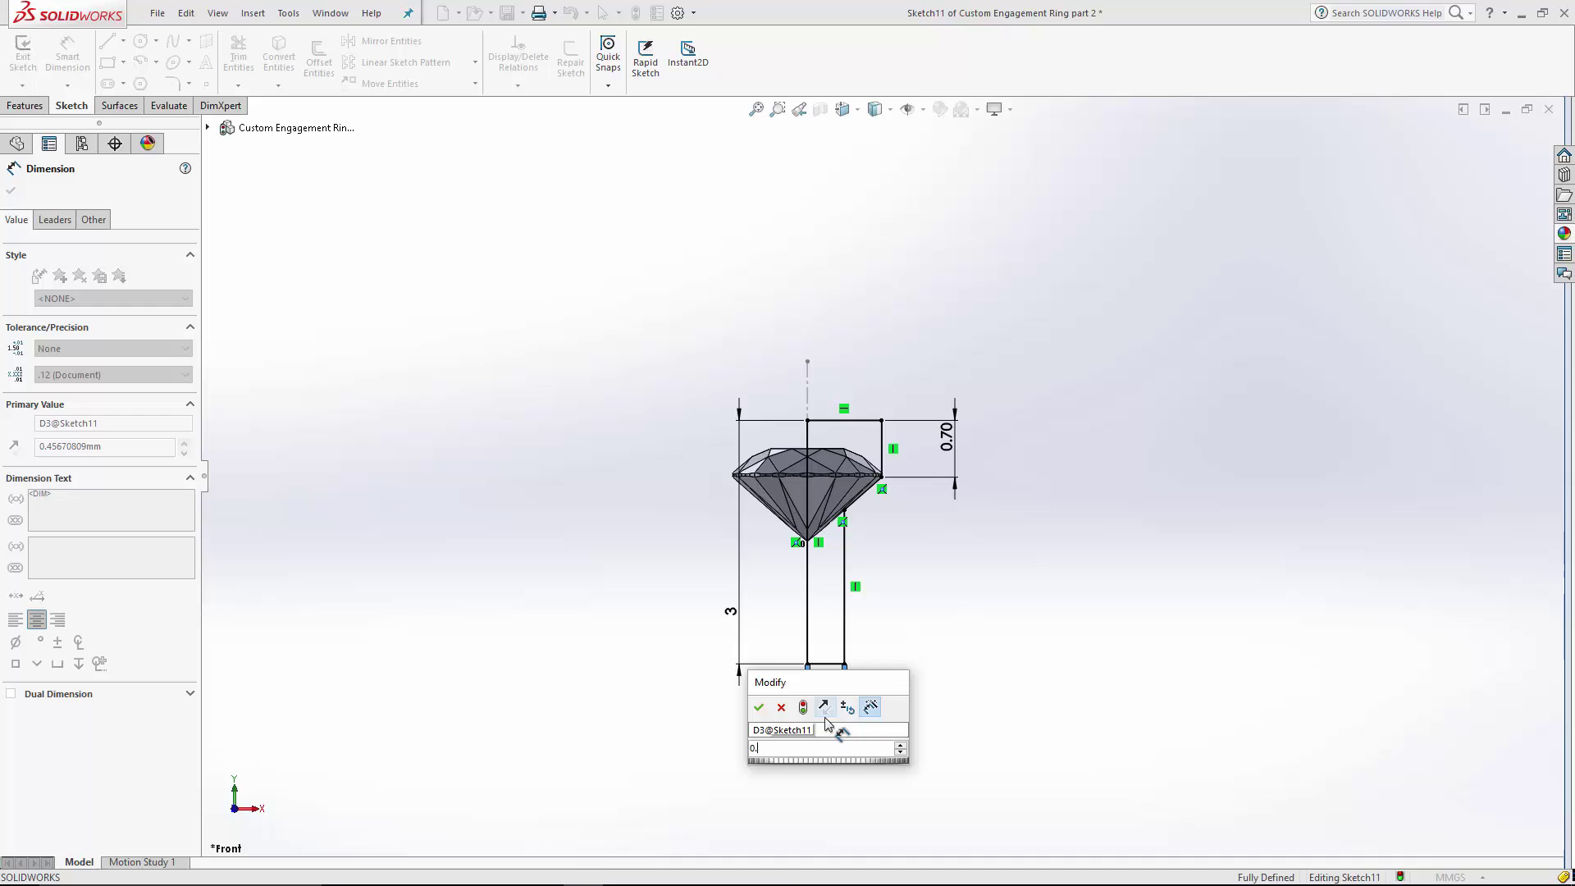
{"action": "key", "text": "Return"}
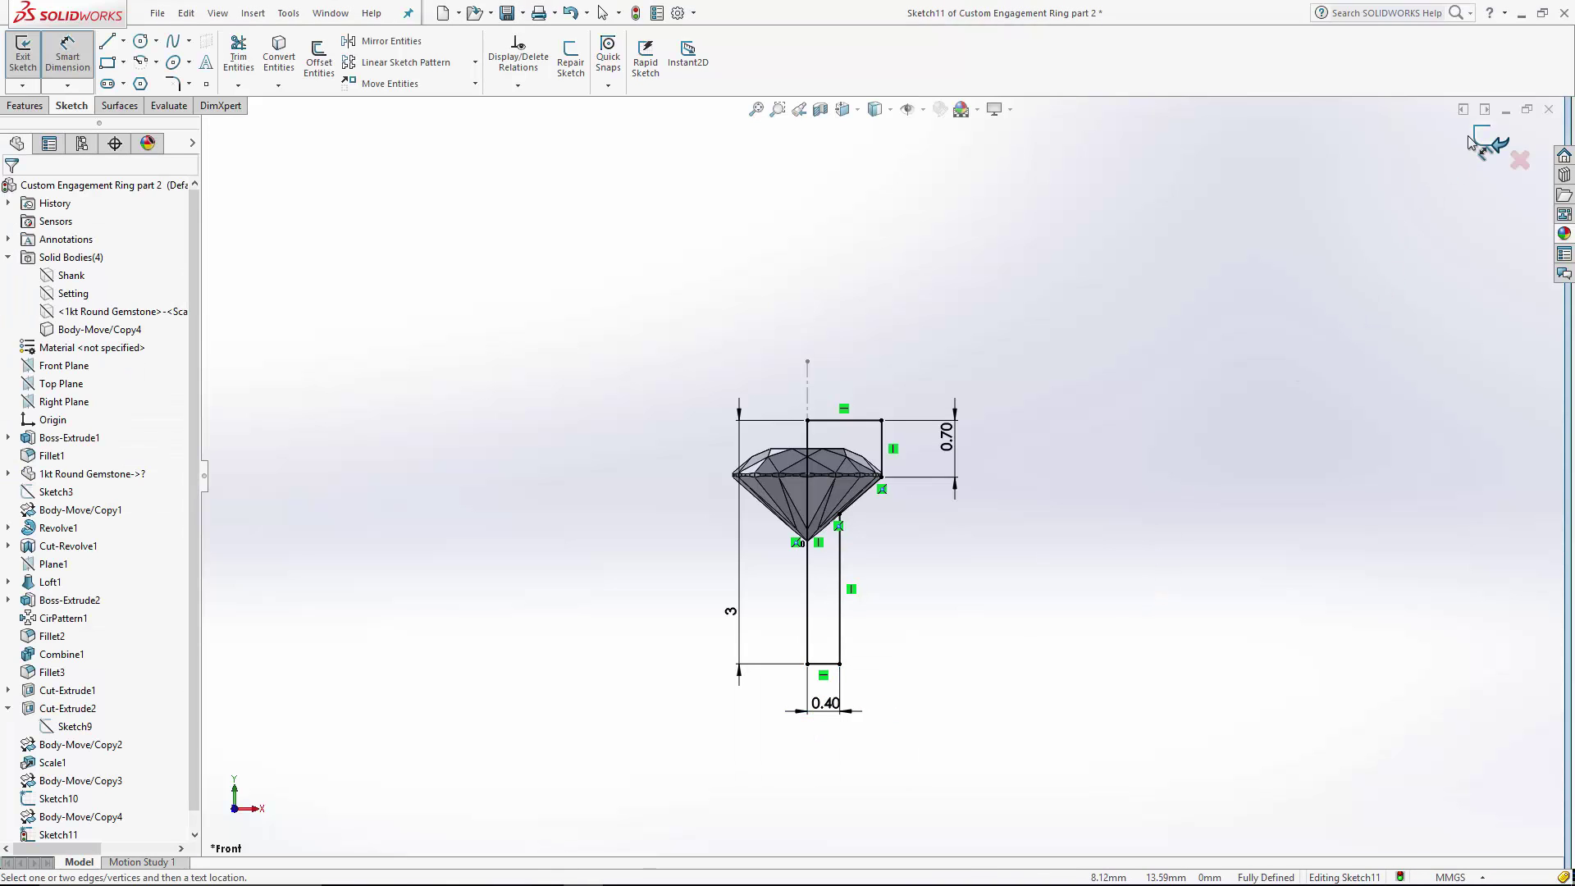
Step: Exit the sketch, show the Shank and Setting bodies again, and view the ring in isometric
{"action": "left_click", "coordinate": [1491, 139]}
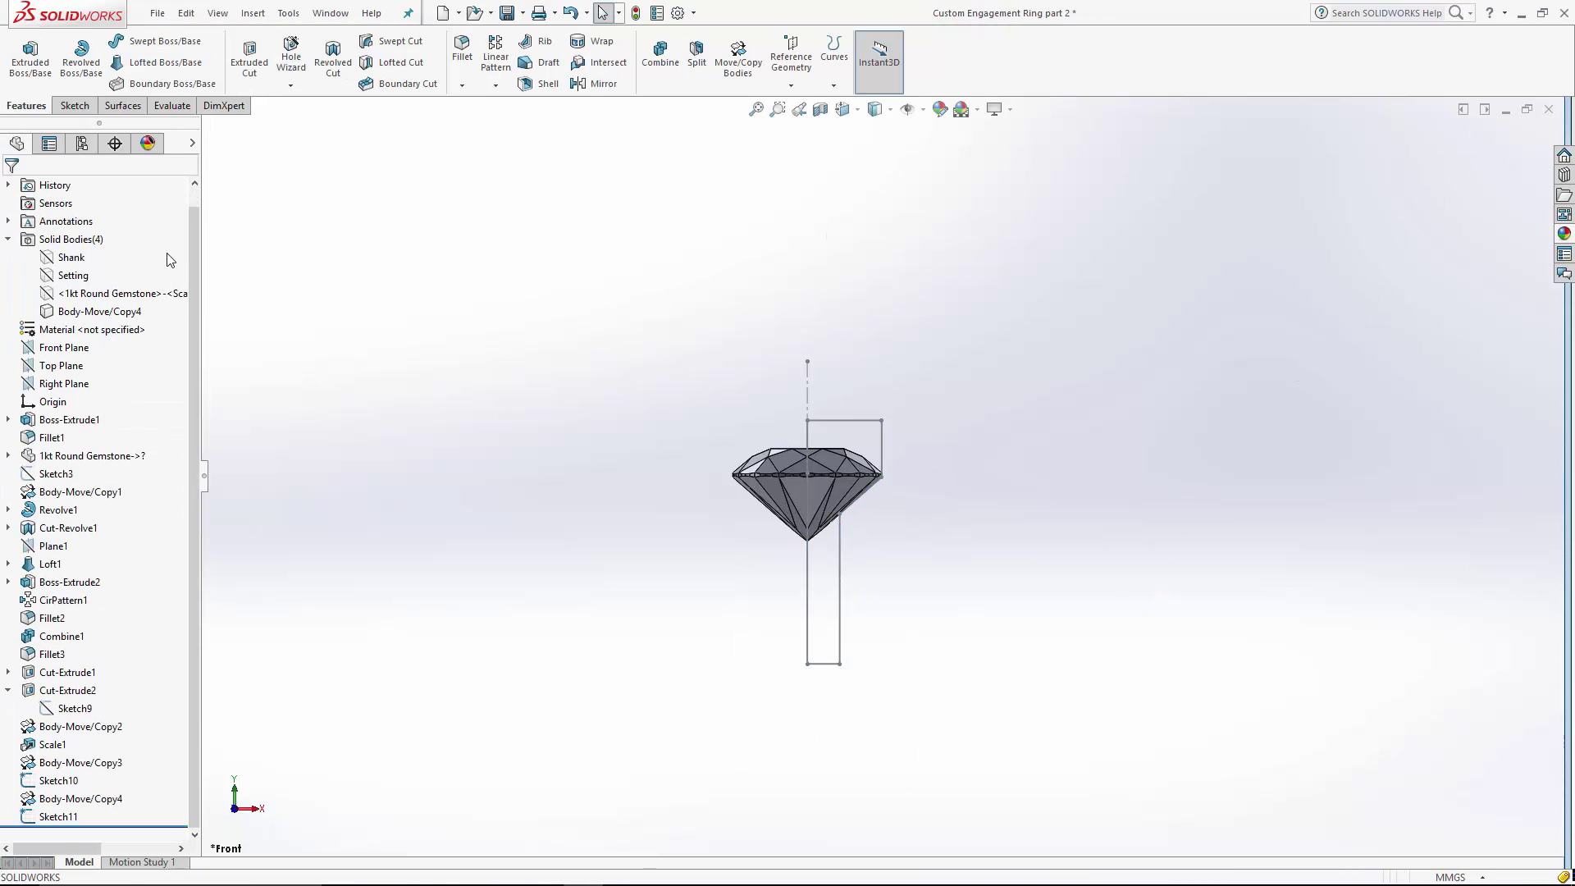
{"action": "left_click", "coordinate": [72, 257]}
{"action": "left_click", "coordinate": [95, 236]}
{"action": "left_click", "coordinate": [89, 275]}
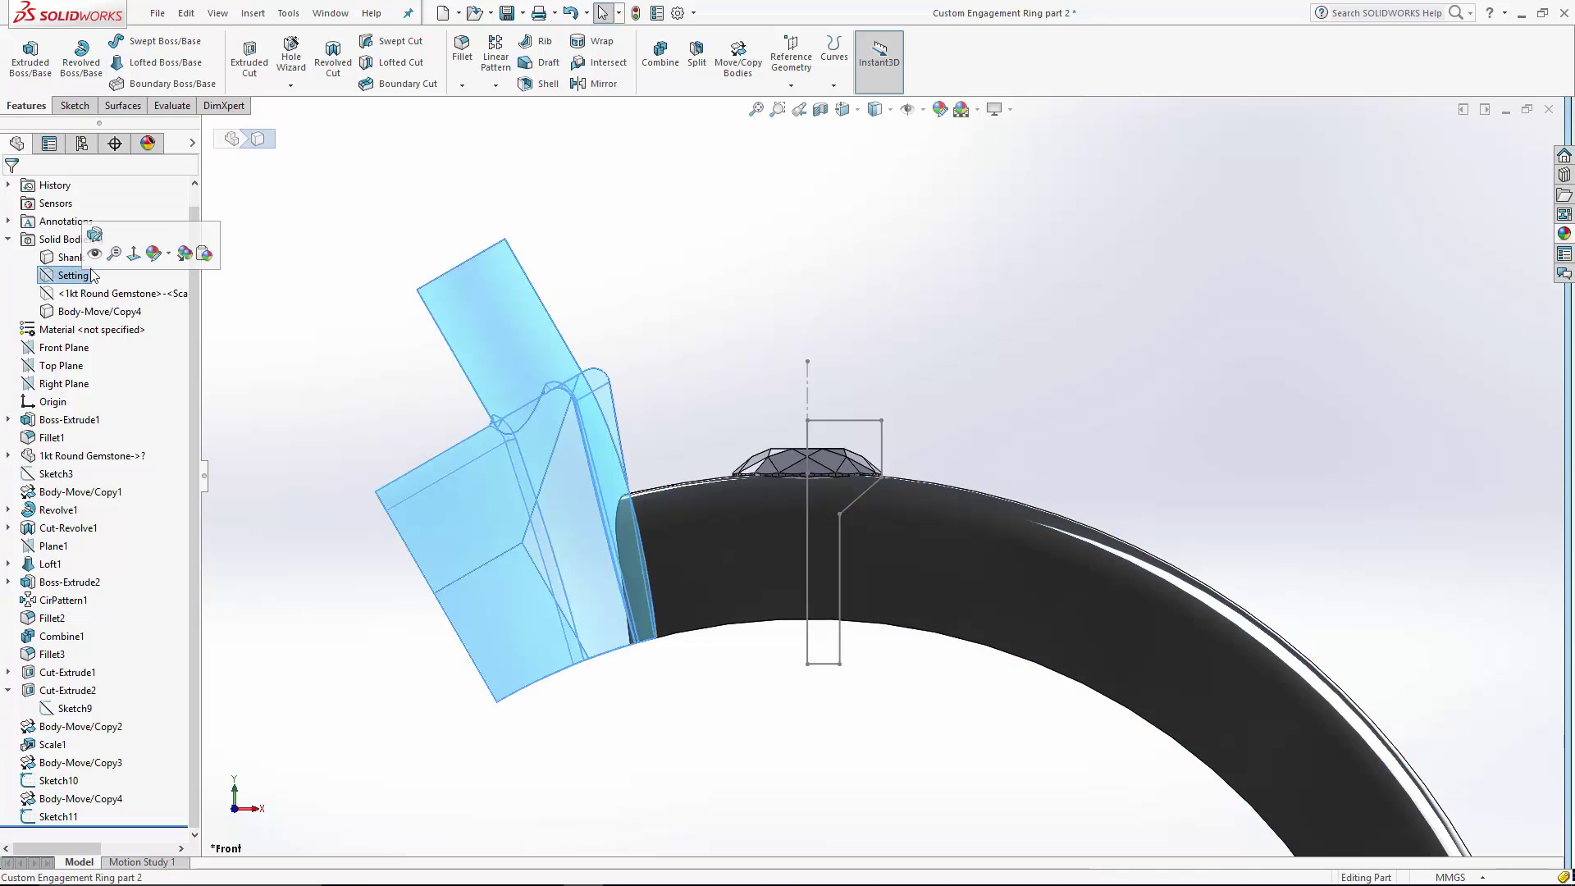
{"action": "left_click", "coordinate": [96, 253]}
{"action": "left_click", "coordinate": [528, 211]}
{"action": "left_click", "coordinate": [842, 109]}
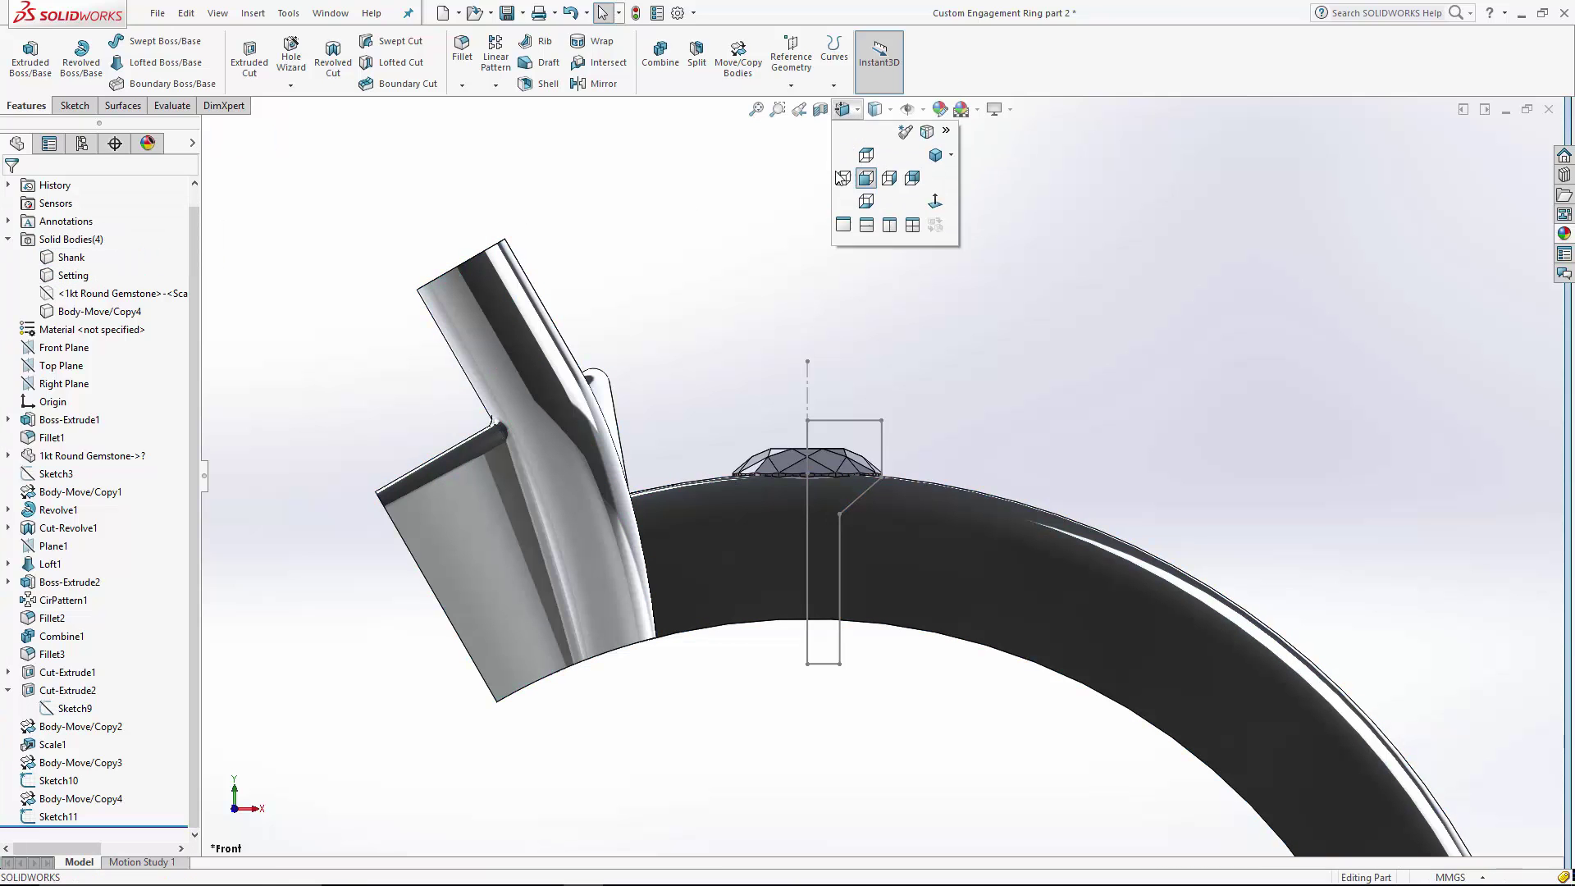
{"action": "key", "text": "ctrl+7"}
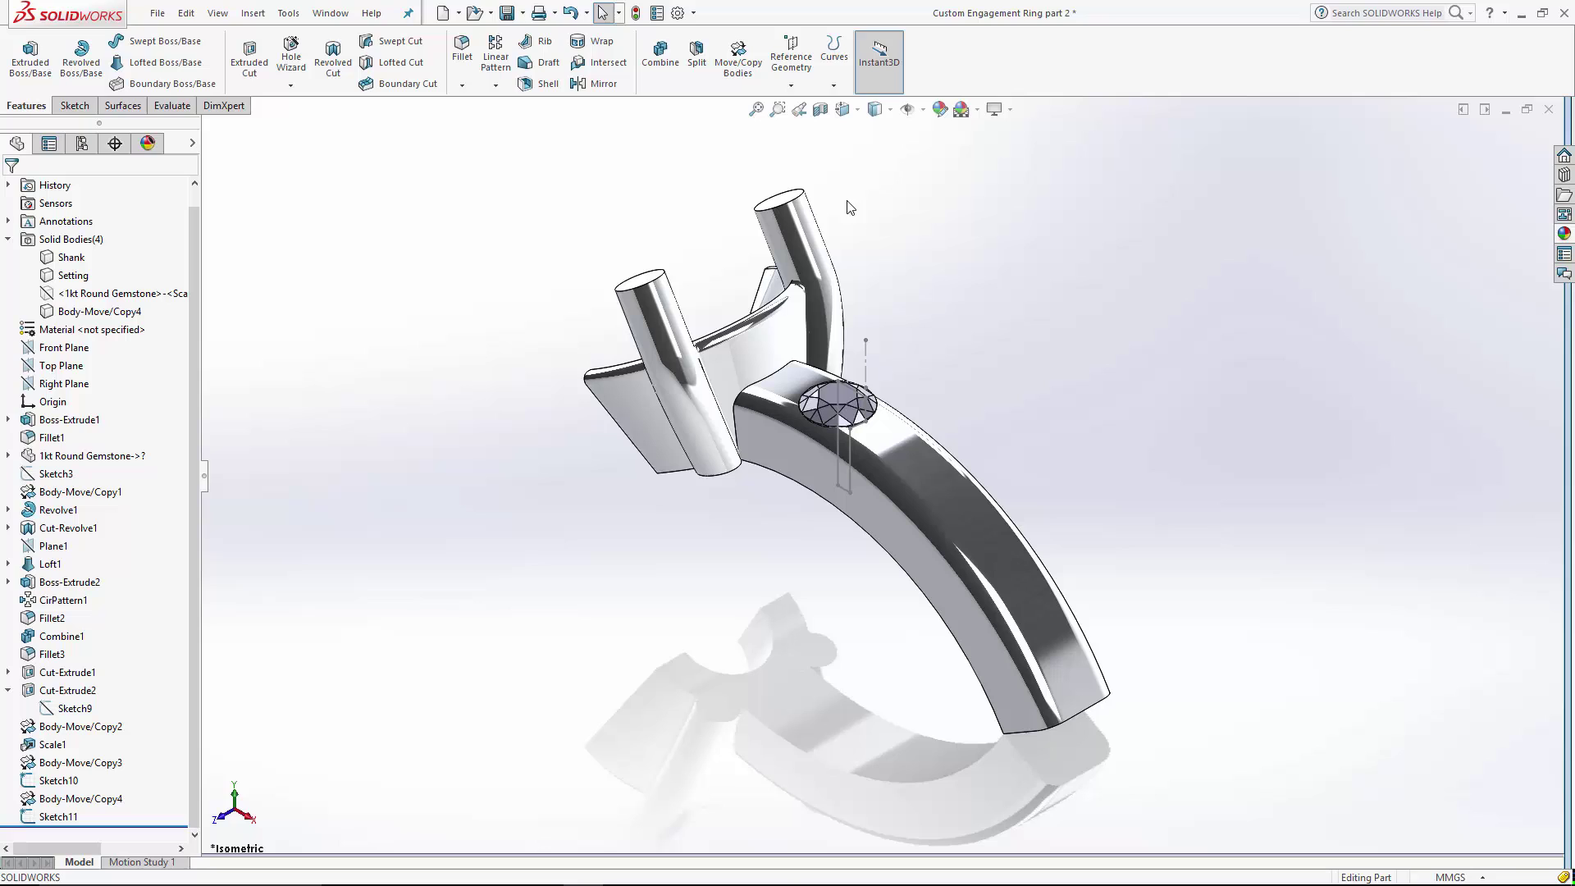
Step: Revolve Sketch11 360° into a separate body with Merge result off, then hide it
{"action": "left_click", "coordinate": [81, 59]}
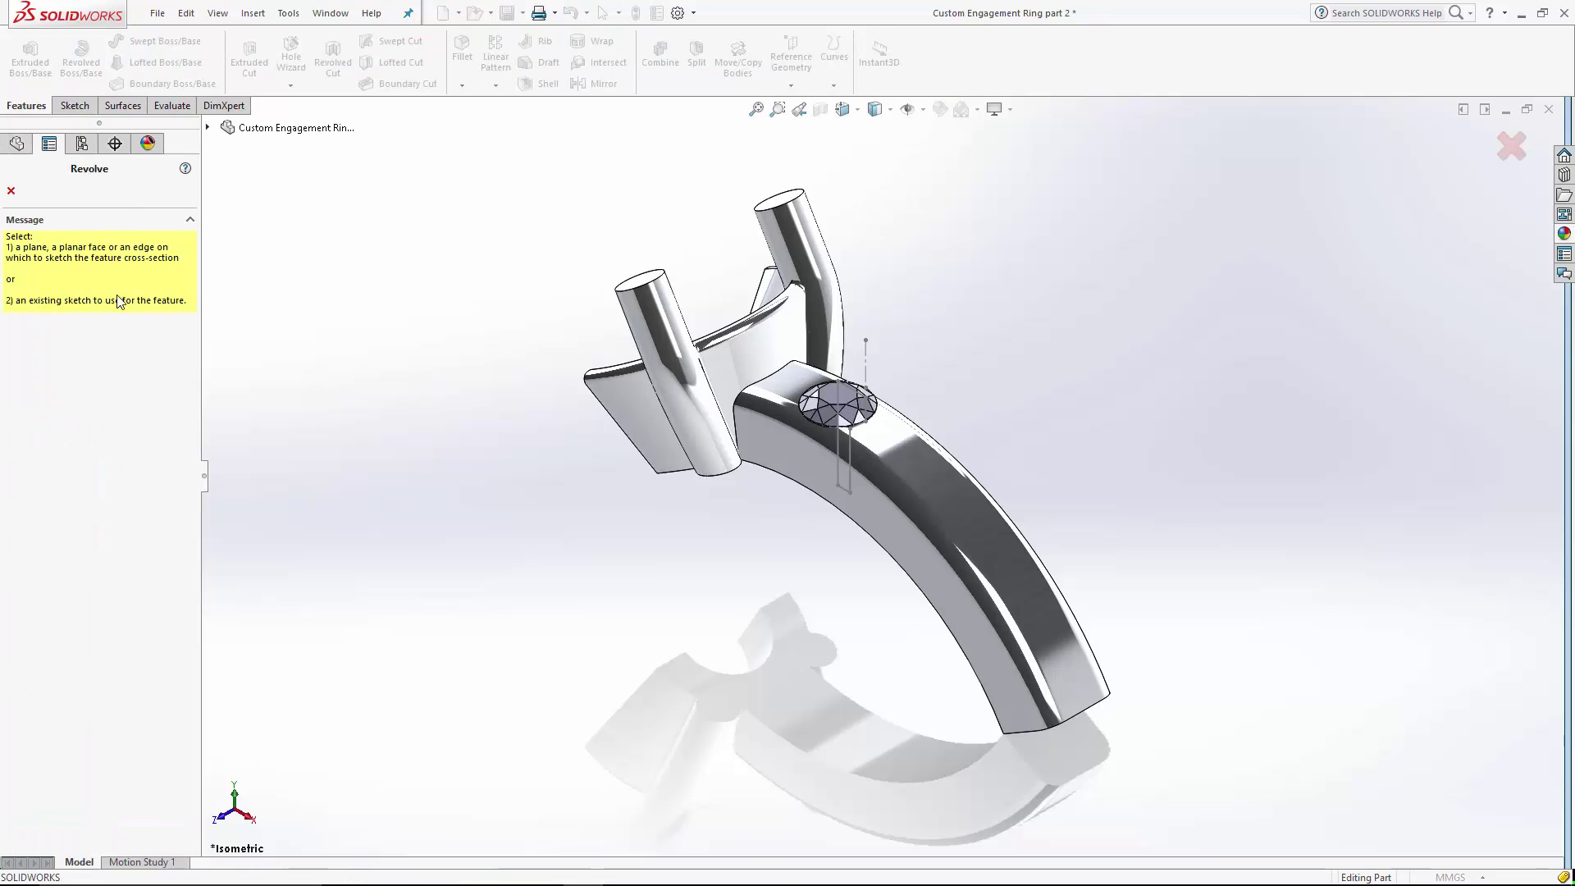
{"action": "left_click", "coordinate": [835, 471]}
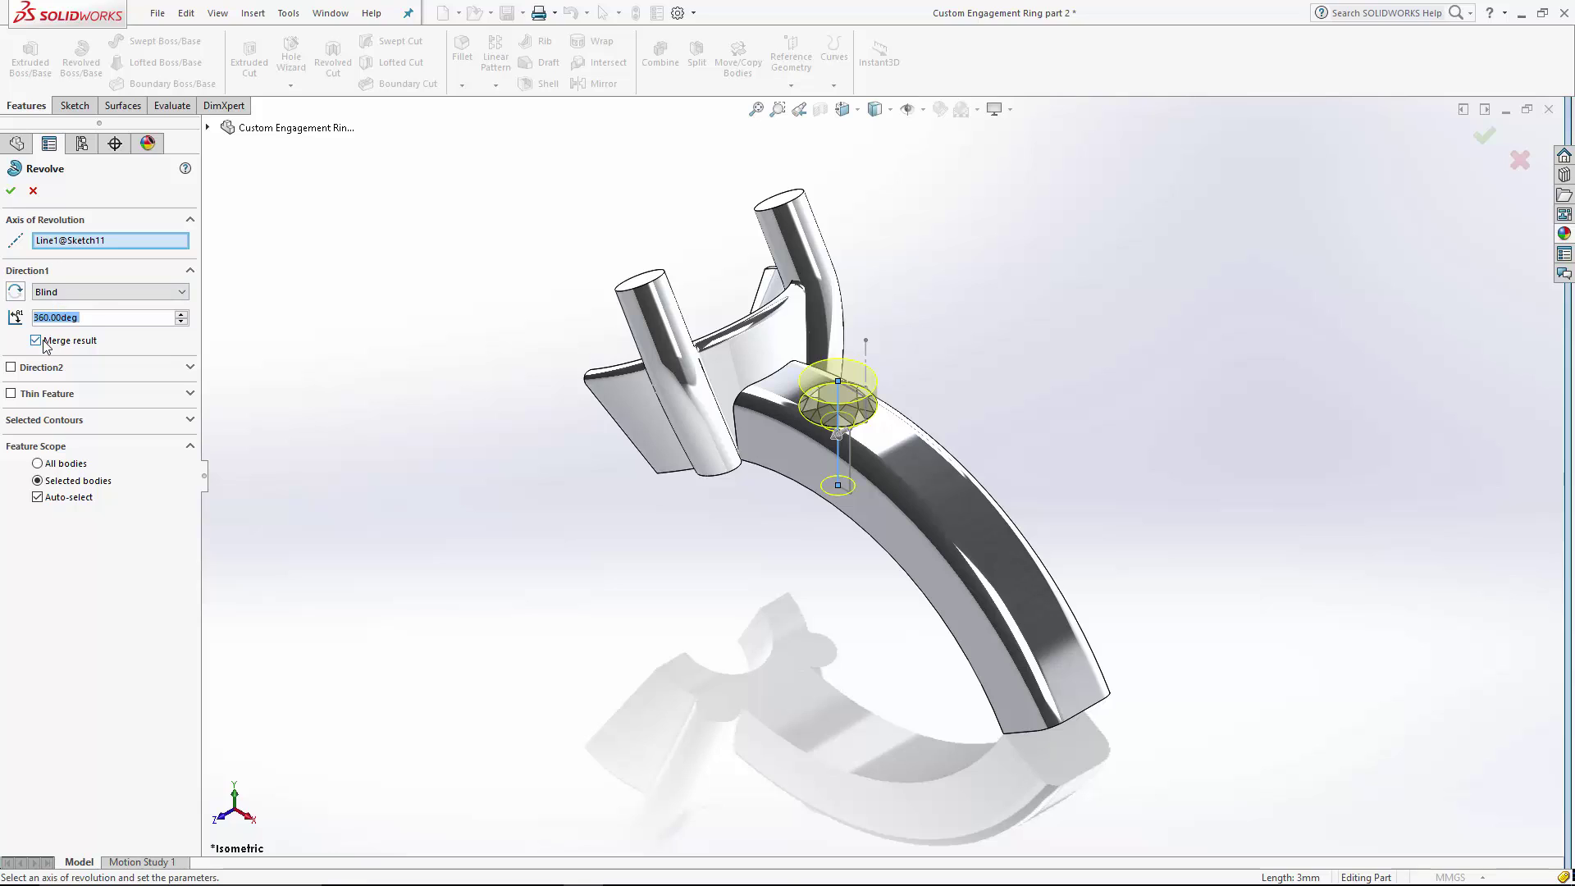
{"action": "left_click", "coordinate": [36, 340]}
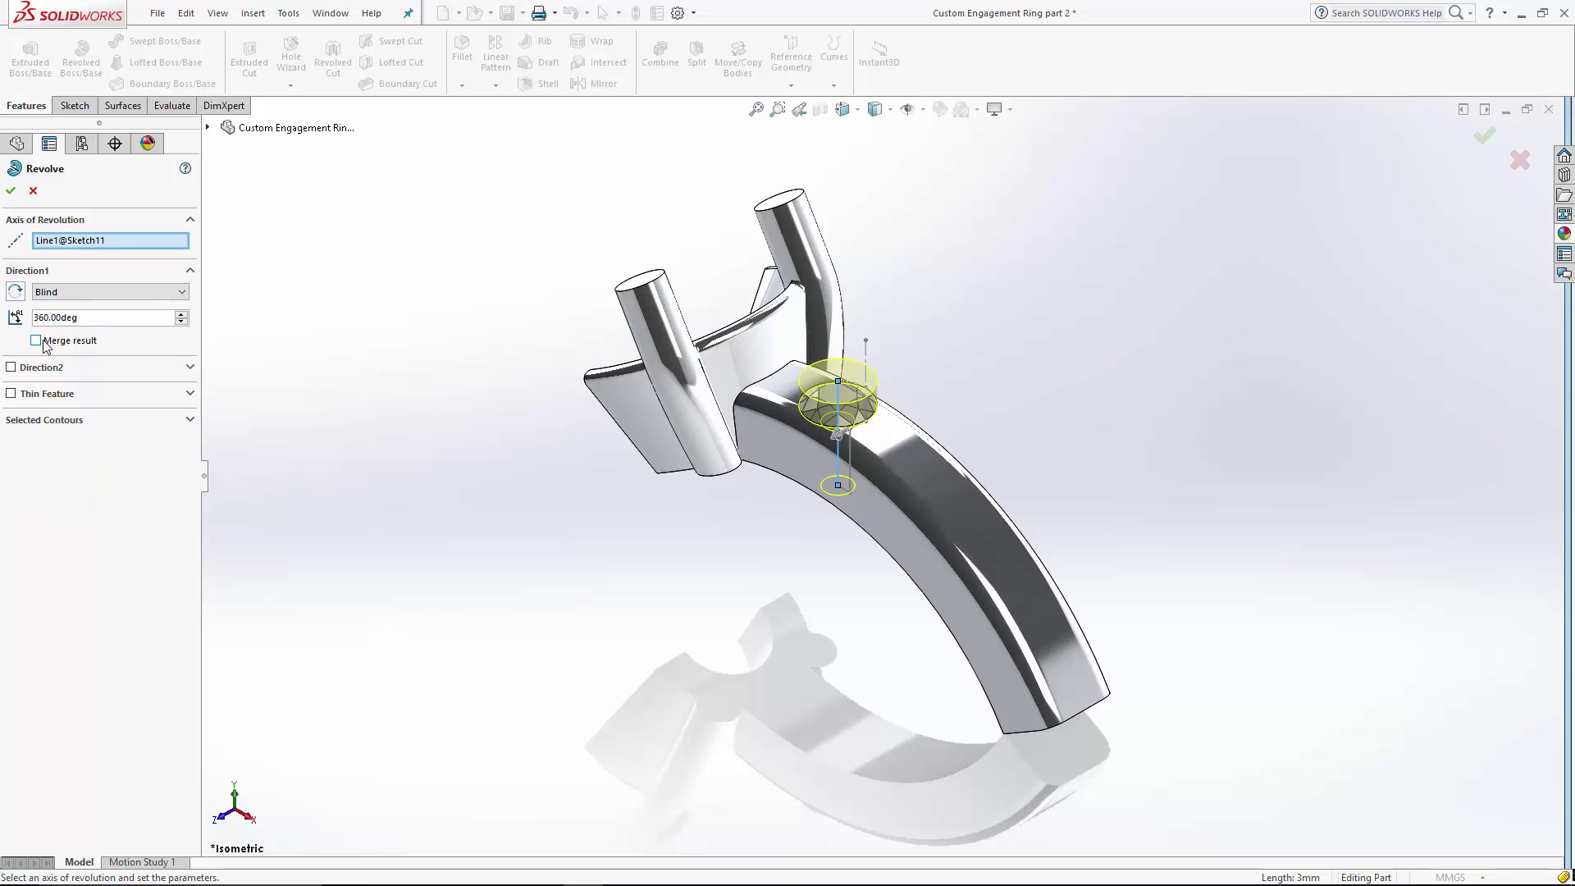
{"action": "left_click", "coordinate": [12, 192]}
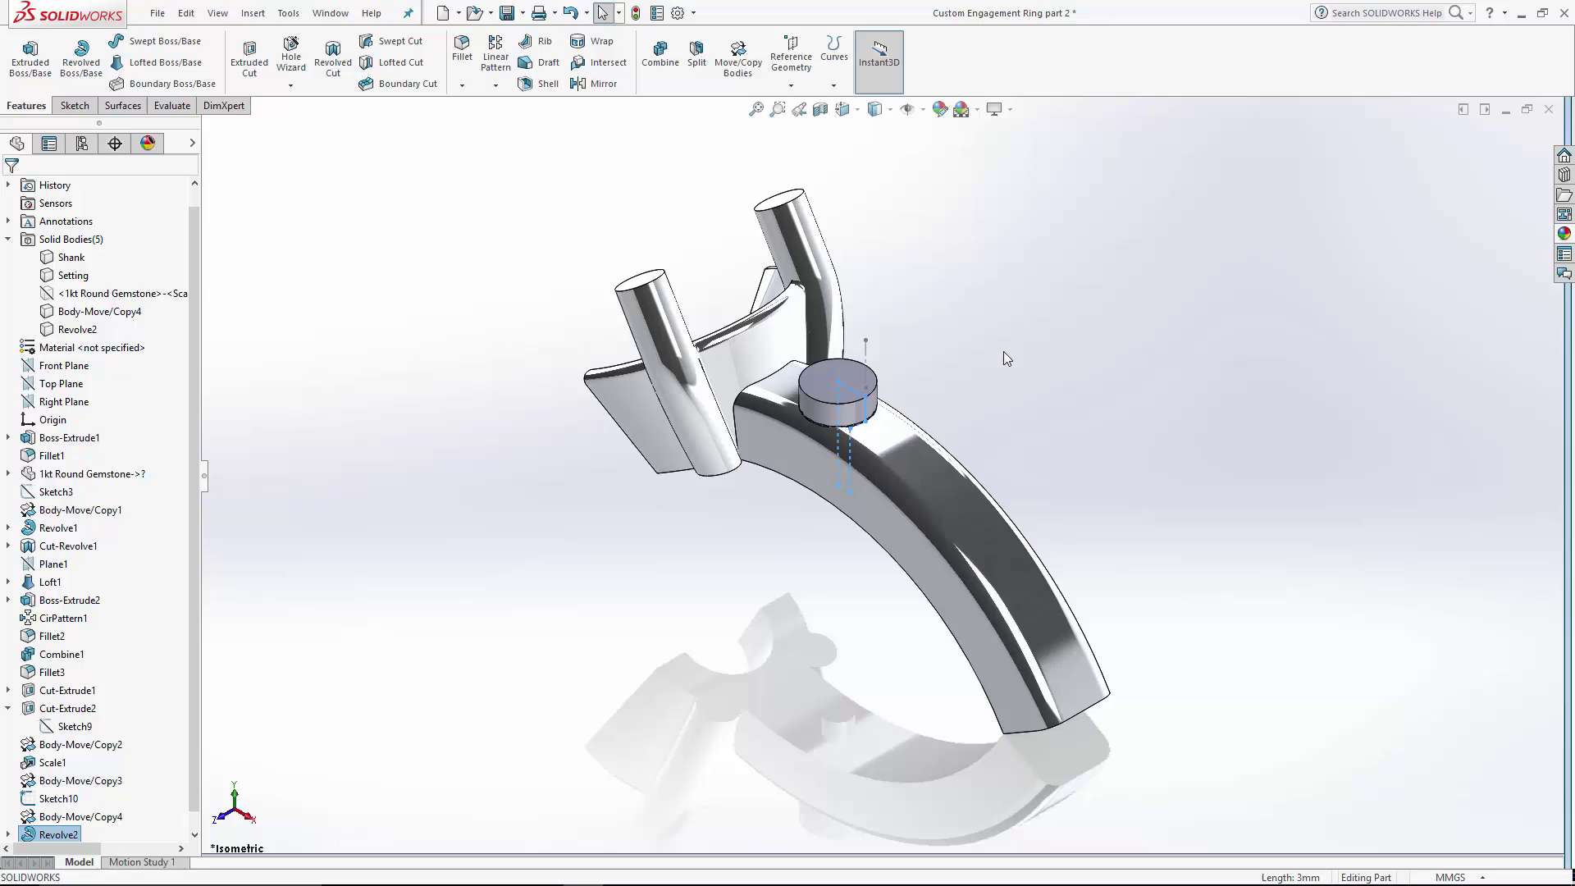
{"action": "left_click", "coordinate": [859, 388]}
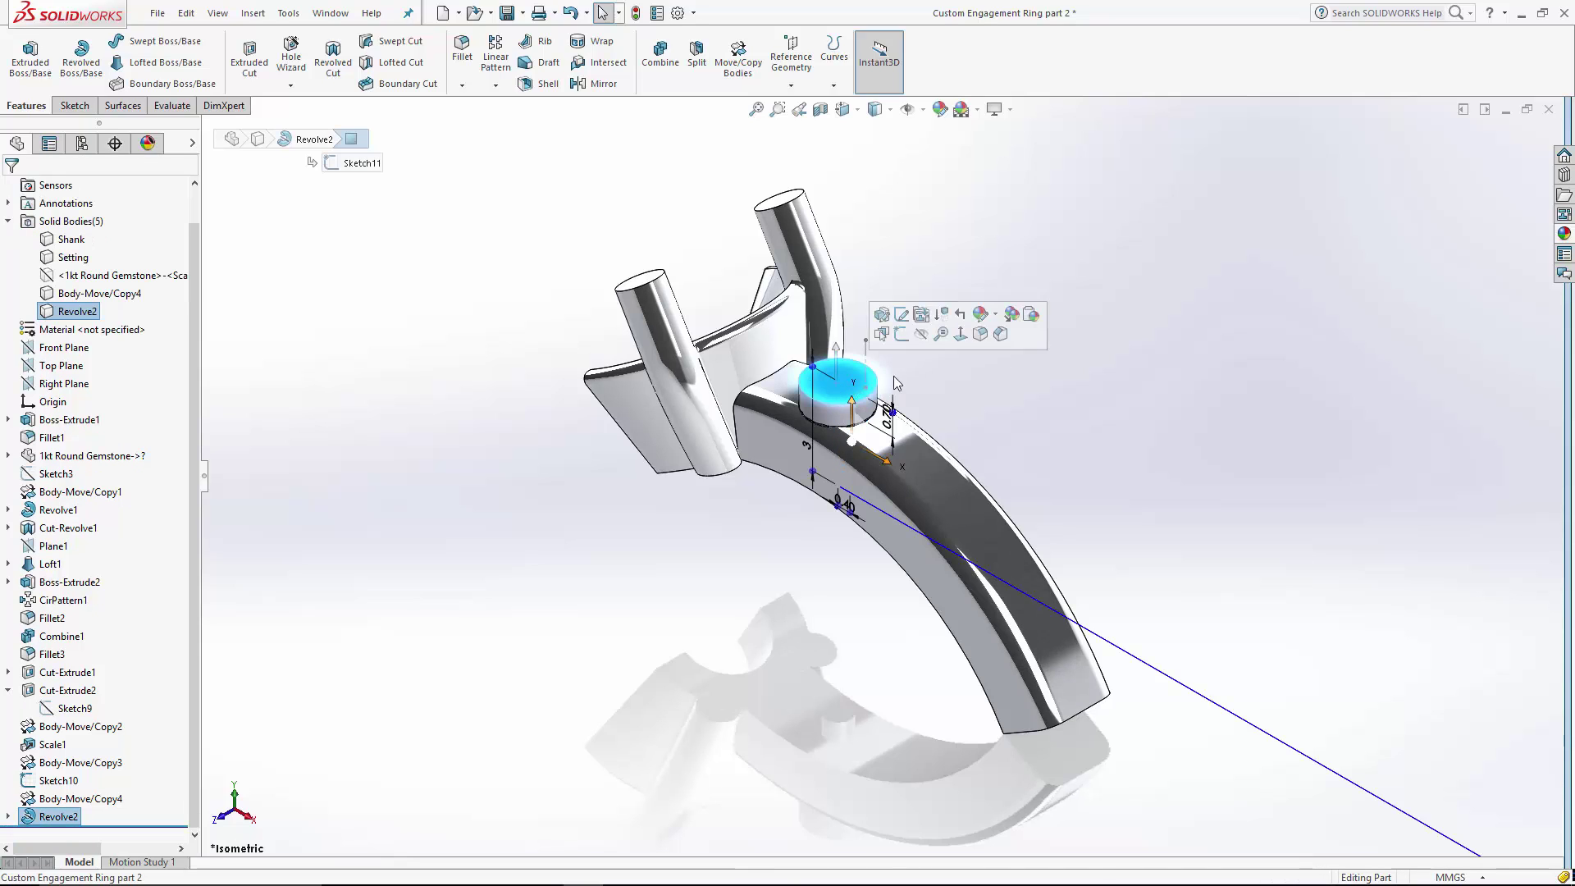
{"action": "left_click", "coordinate": [924, 330]}
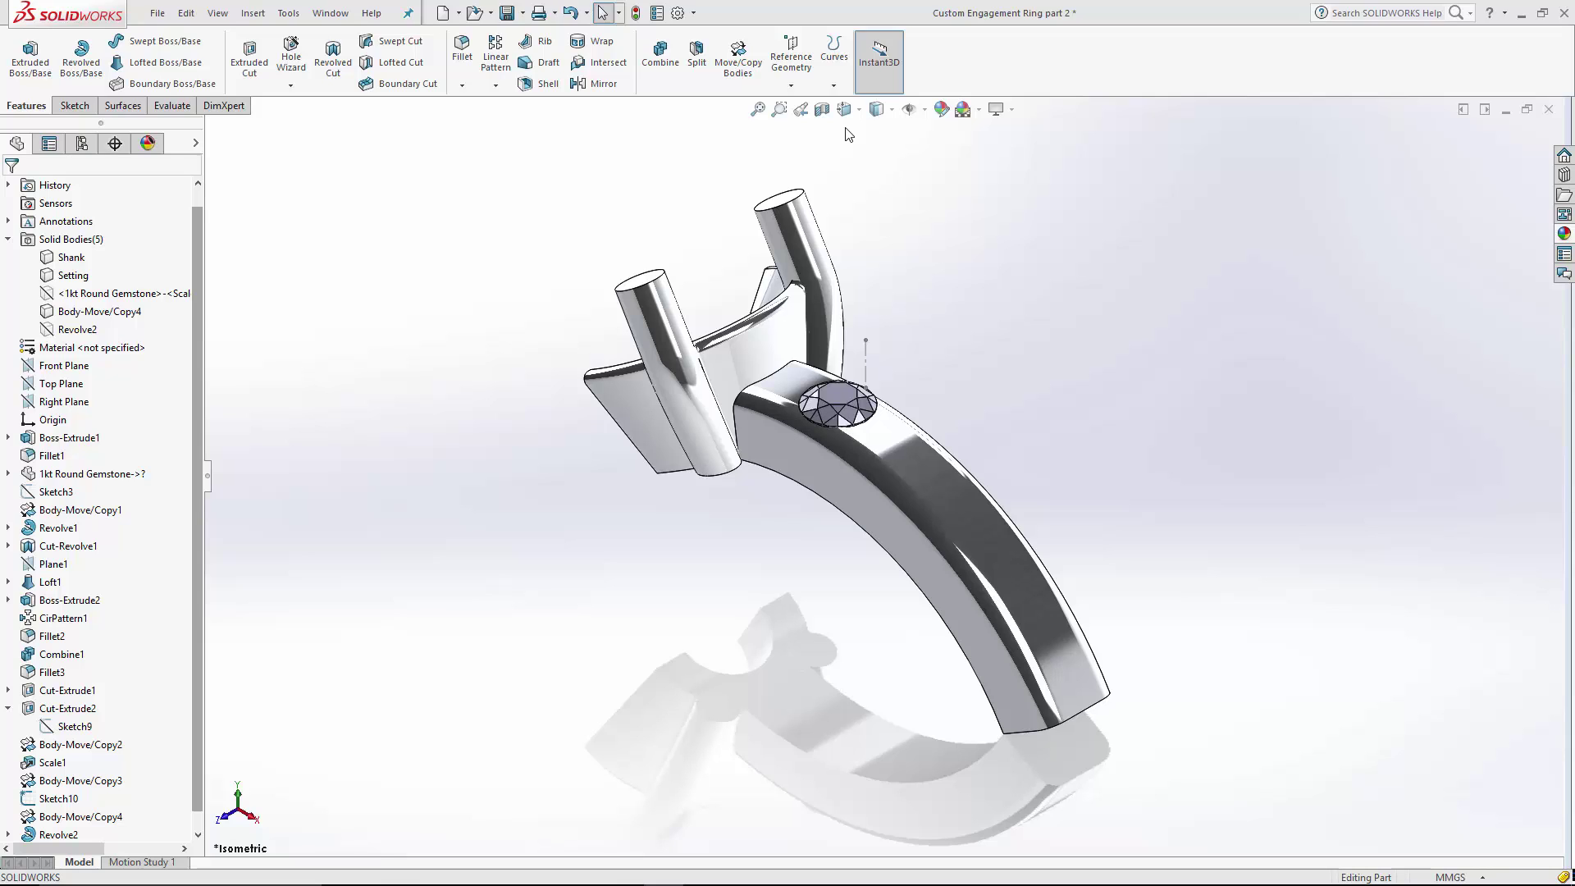
Step: Create Plane2 through a vertex on the accent stone's rim, parallel to the Top Plane
{"action": "left_click", "coordinate": [800, 58]}
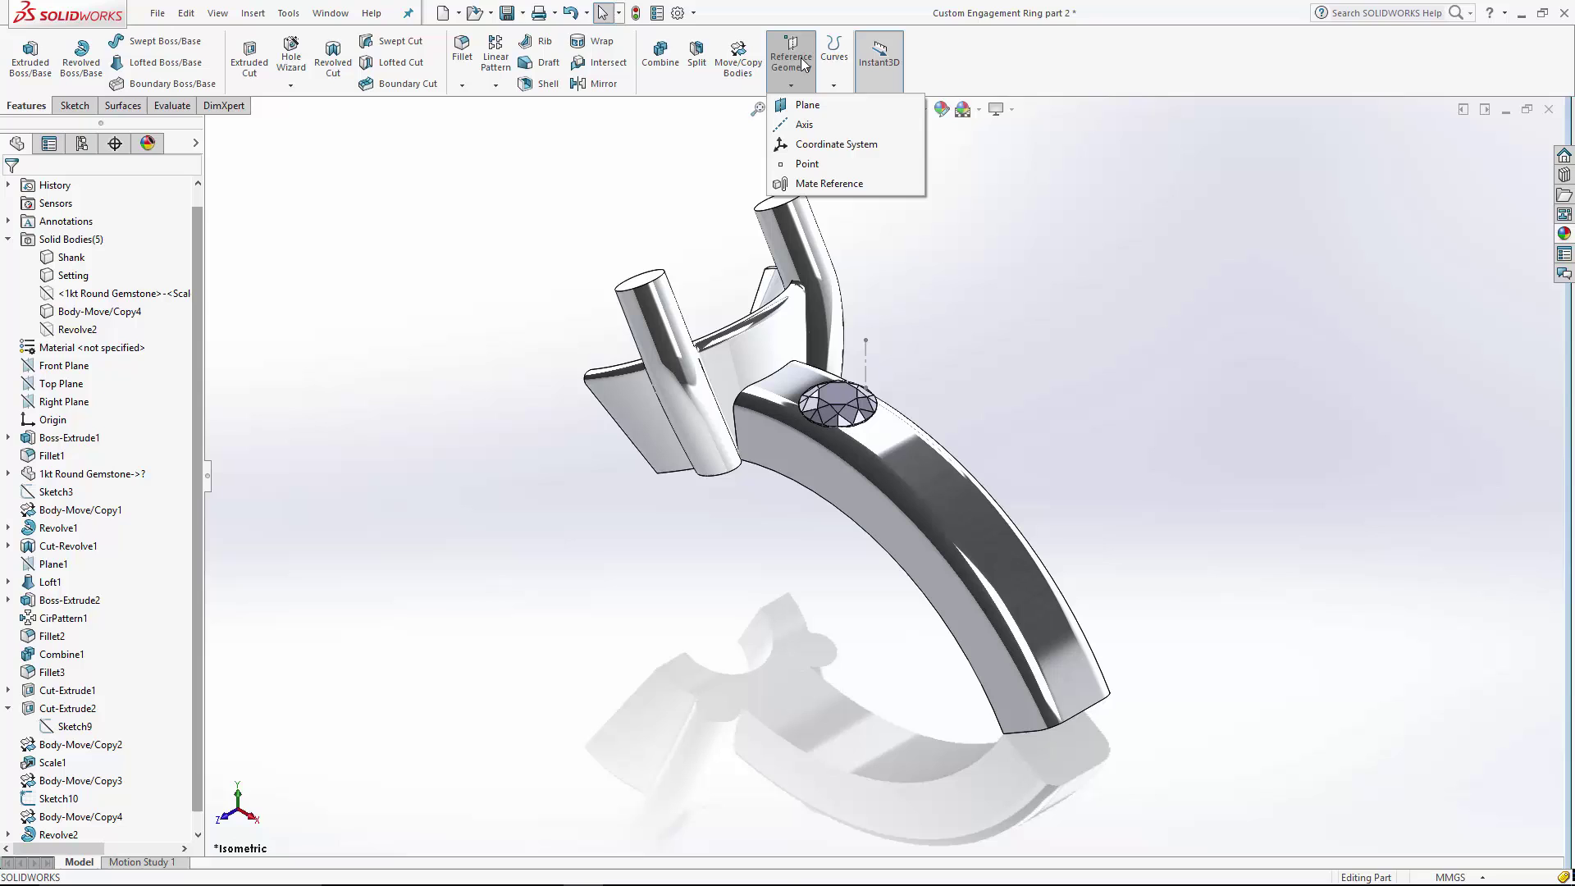
{"action": "left_click", "coordinate": [805, 102]}
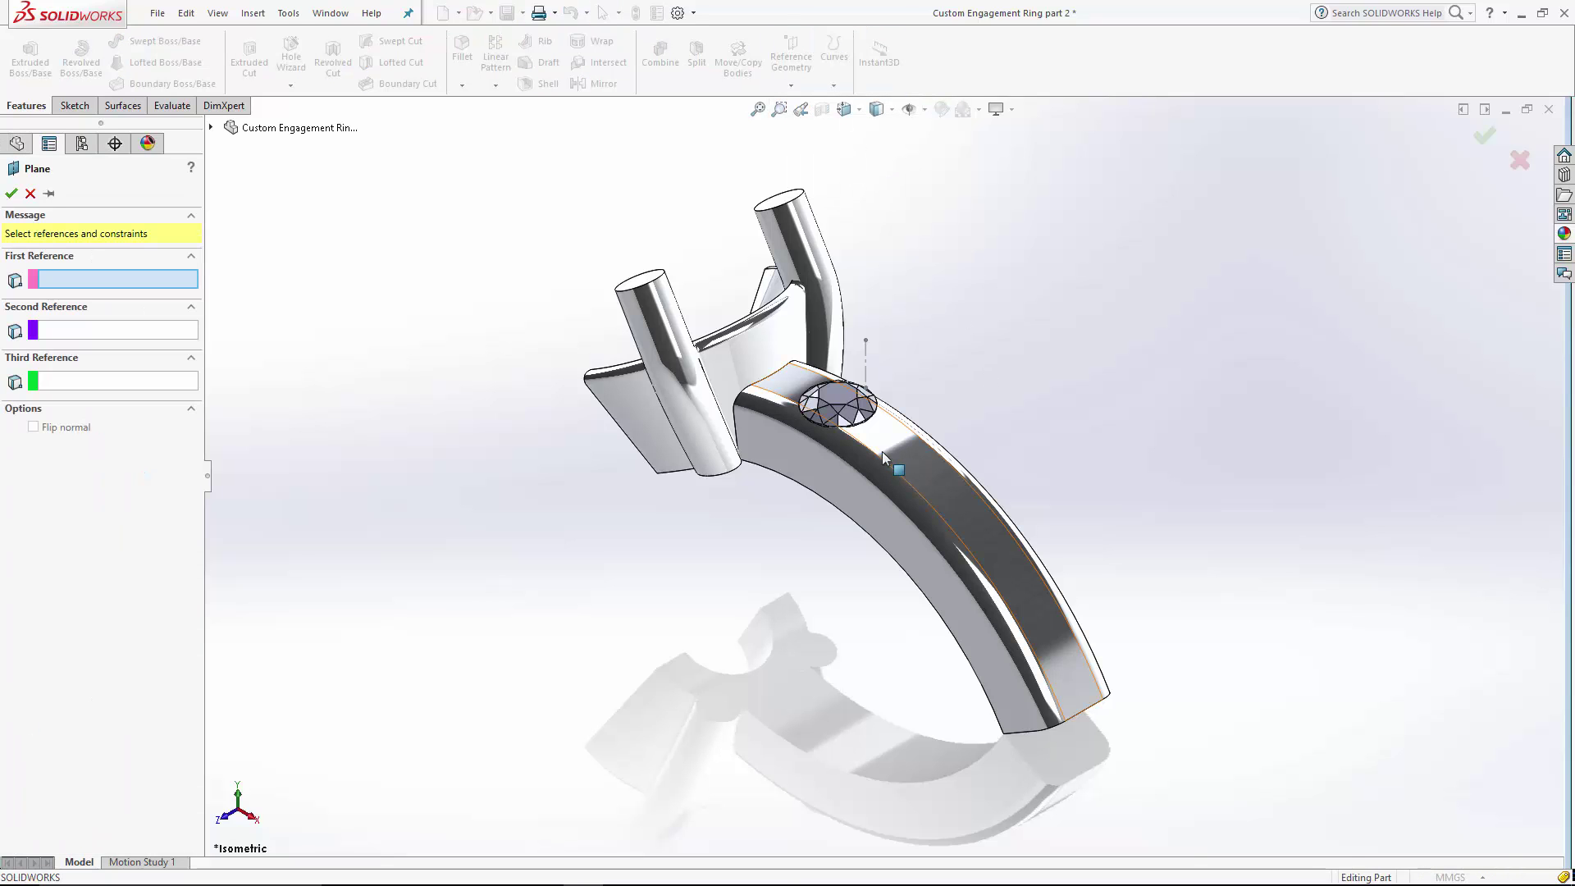
{"action": "scroll", "coordinate": [878, 410], "scroll_direction": "down", "scroll_amount": 10}
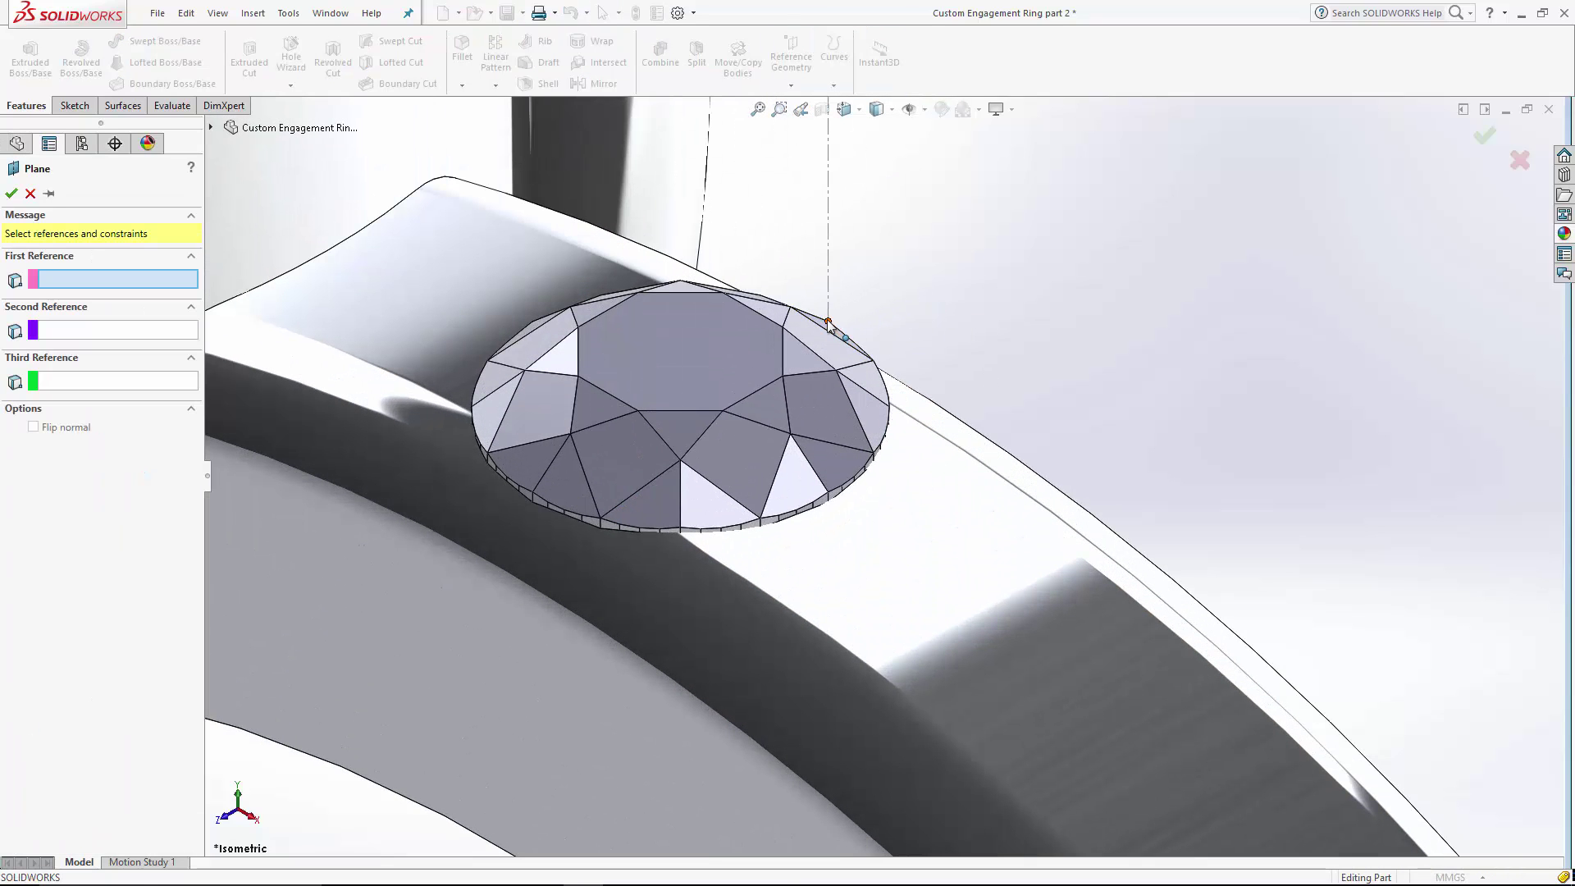
{"action": "left_click", "coordinate": [828, 323]}
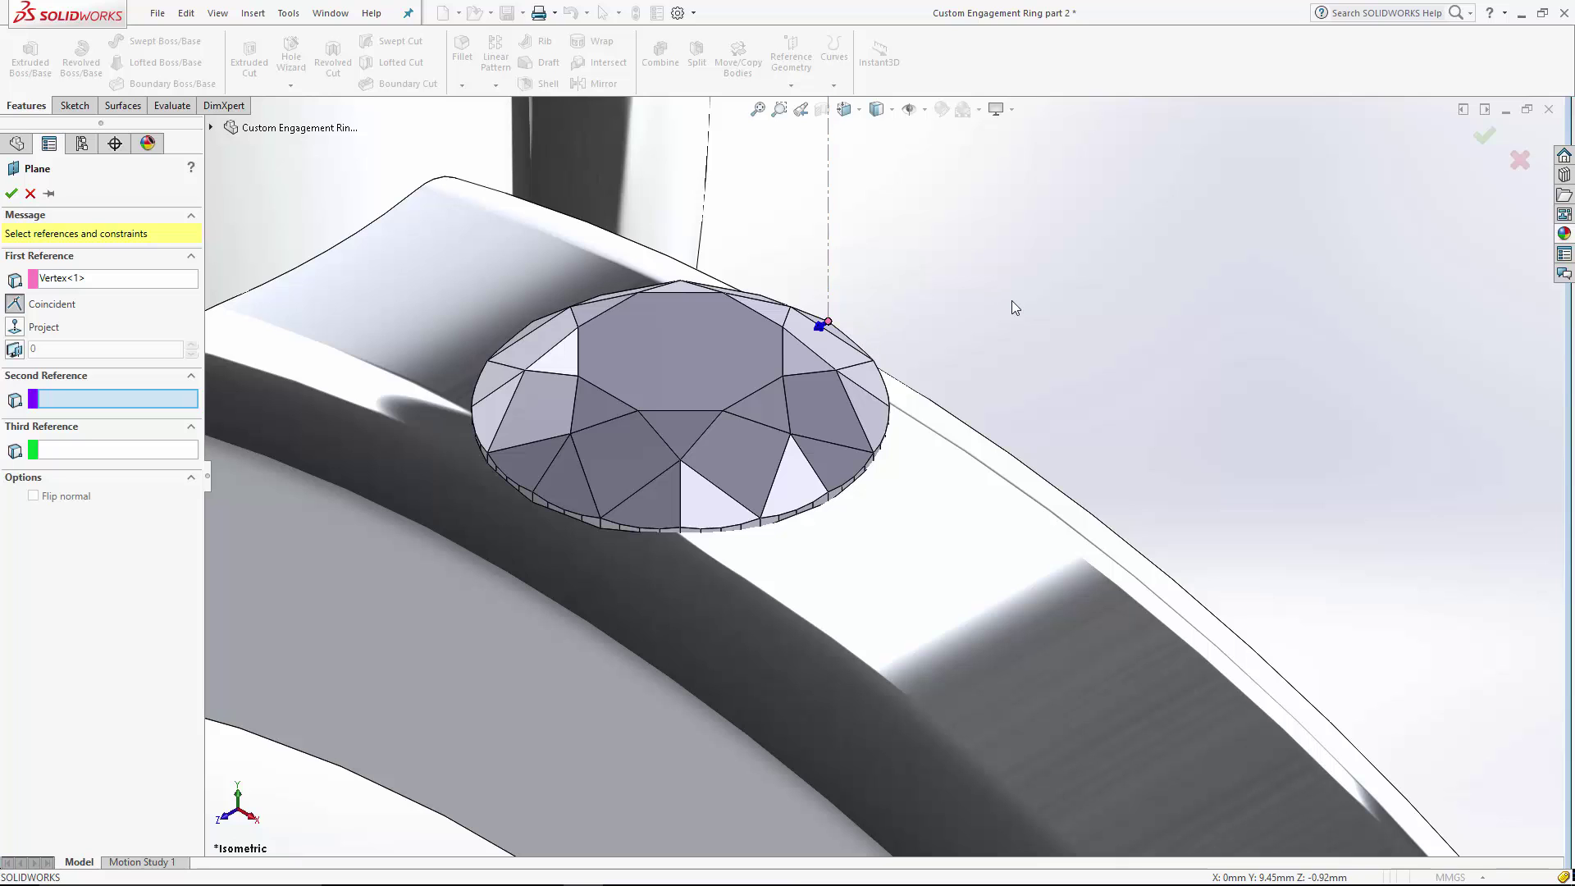
{"action": "scroll", "coordinate": [1015, 308], "scroll_direction": "up", "scroll_amount": 10}
{"action": "left_click", "coordinate": [210, 127]}
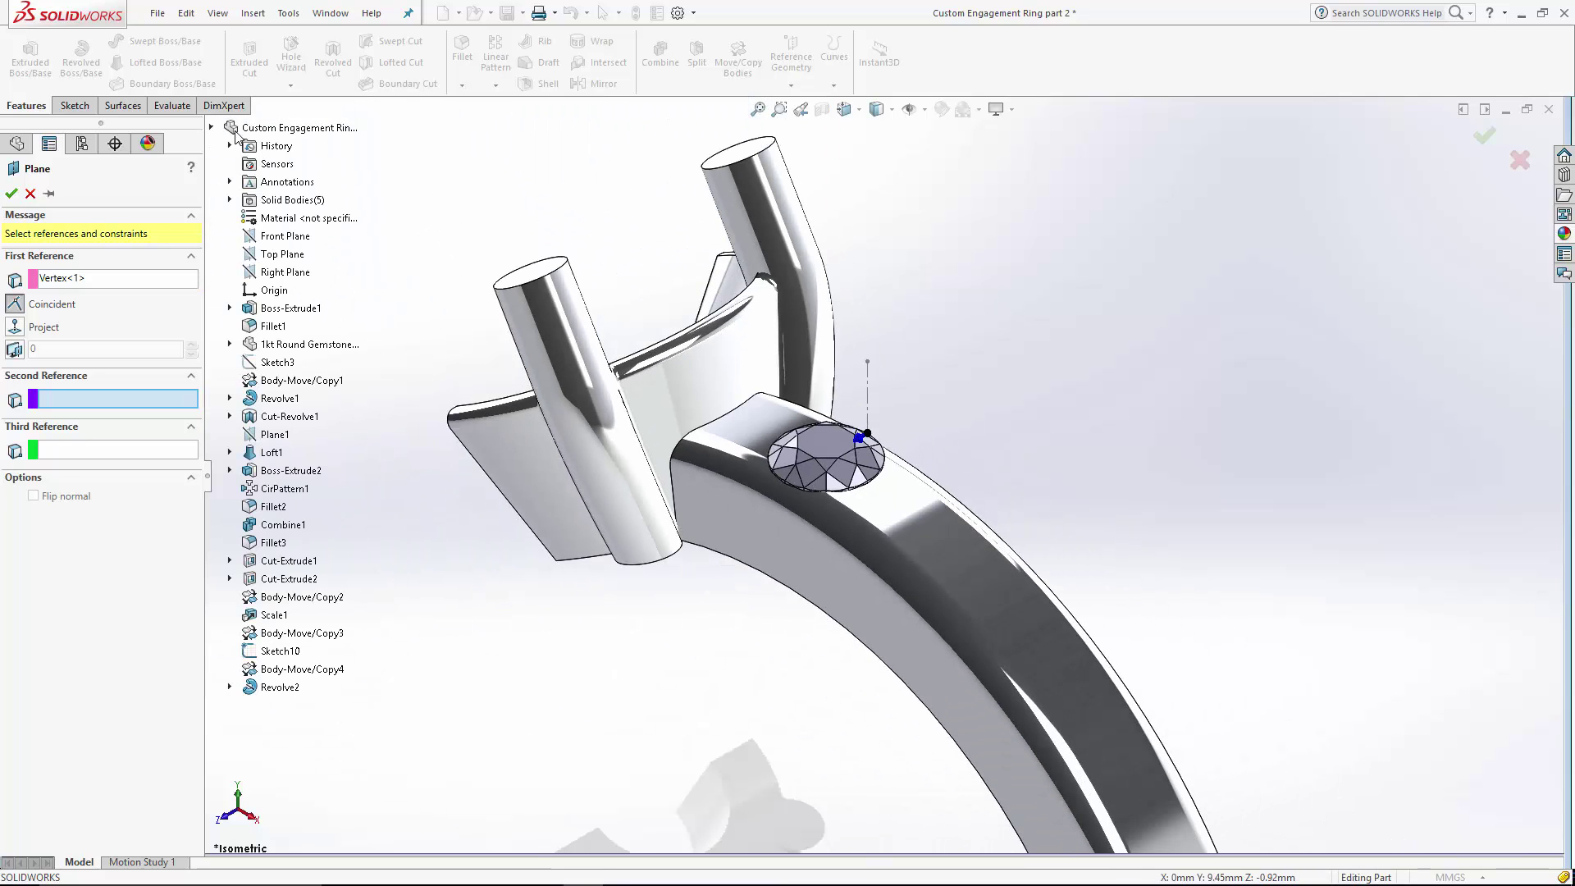
{"action": "left_click", "coordinate": [298, 256]}
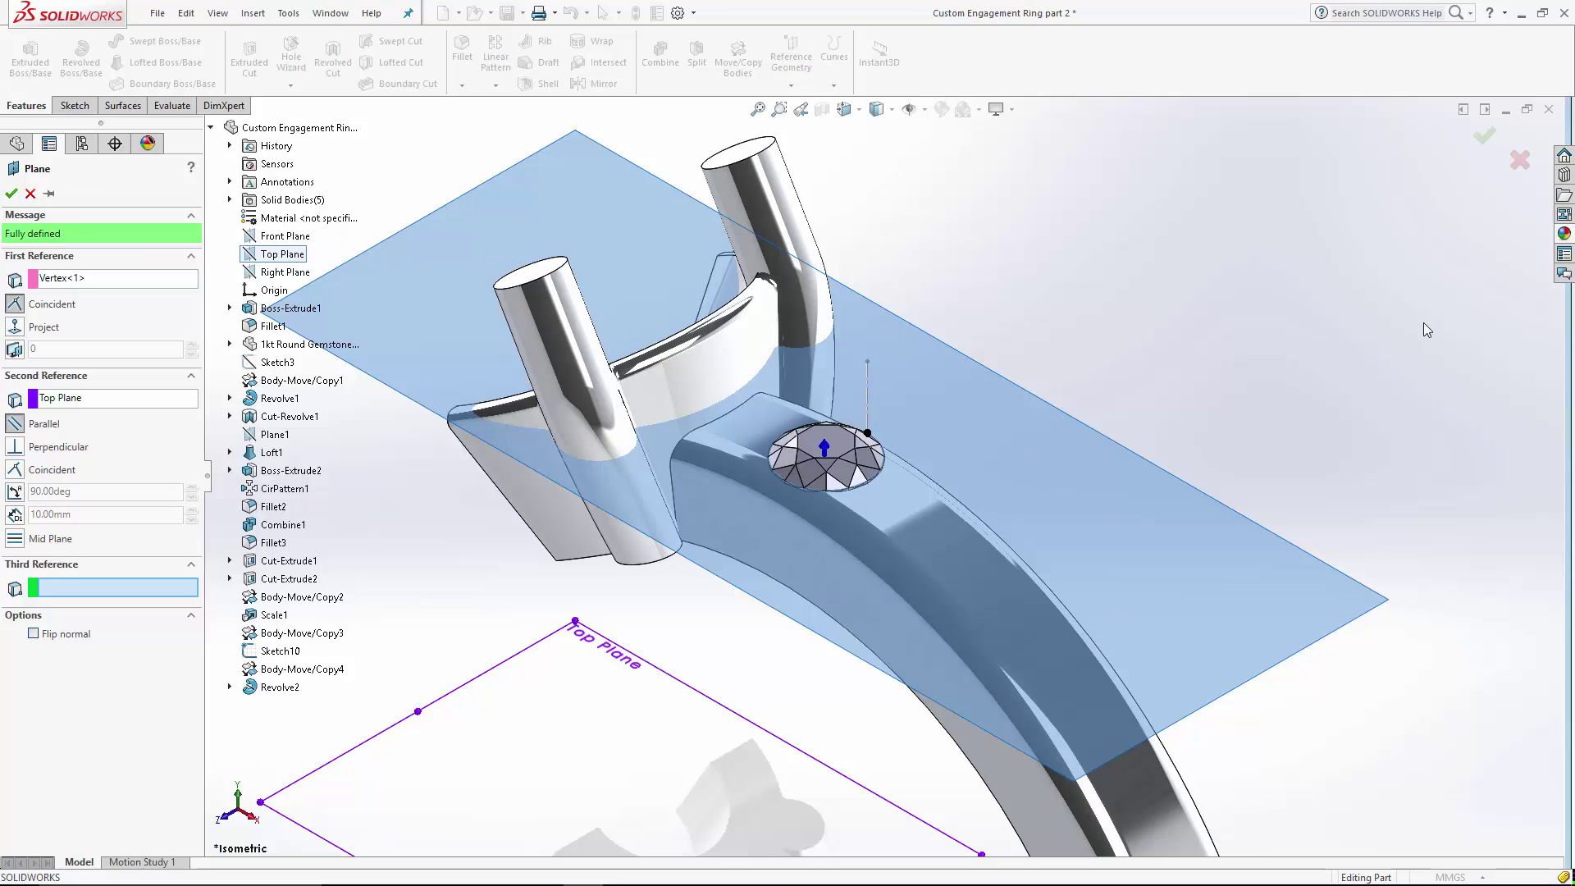
{"action": "left_click", "coordinate": [1482, 136]}
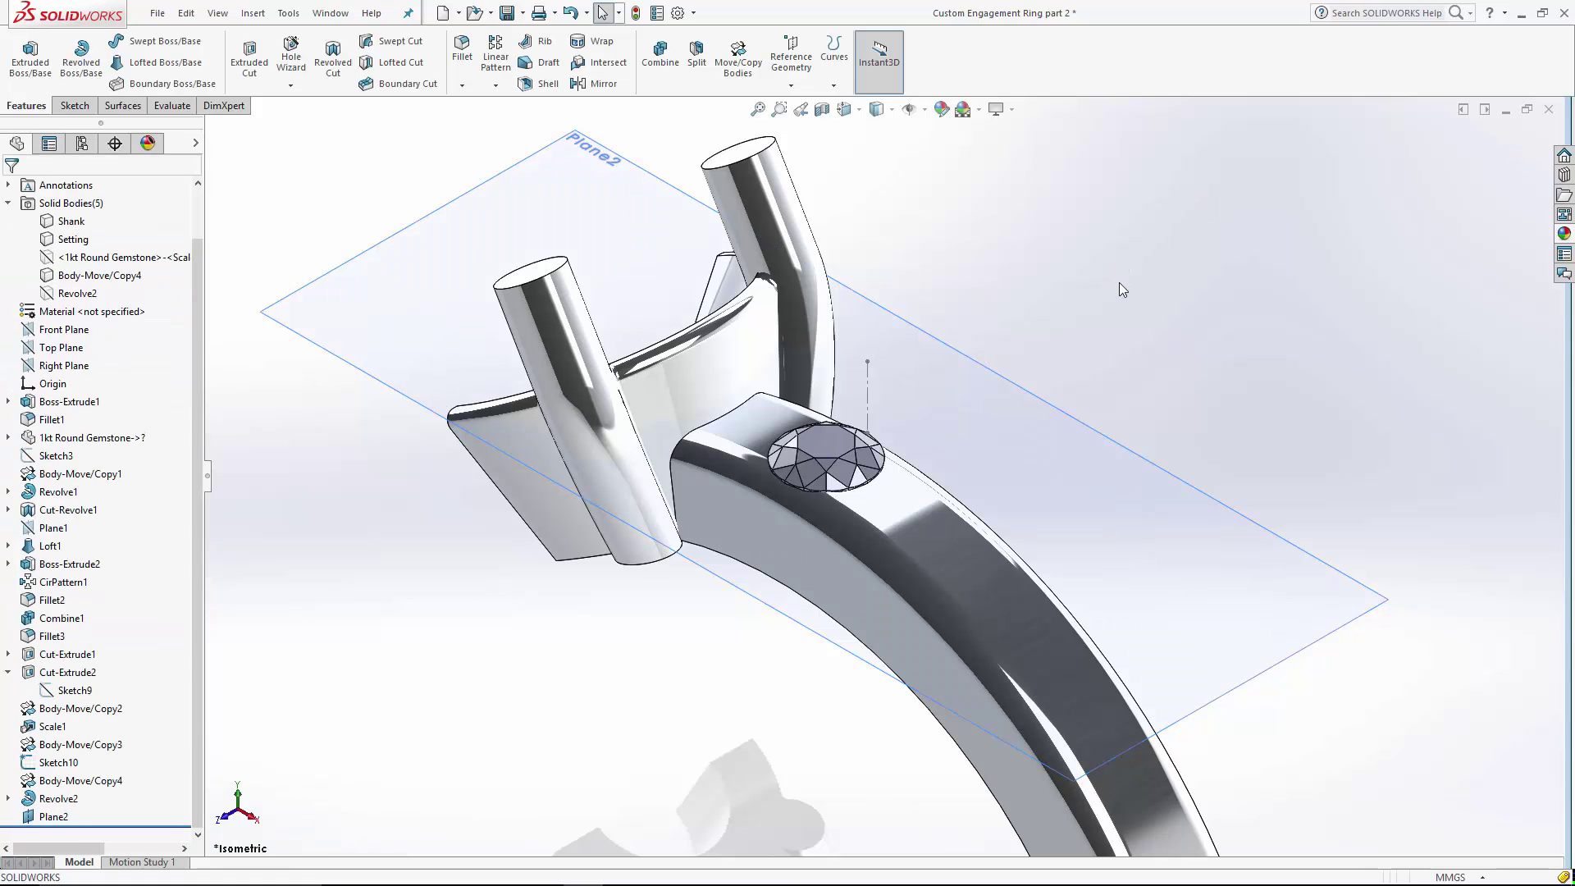
Step: Start a new sketch on Plane2 and view it face-on
{"action": "key", "text": "f"}
{"action": "left_click", "coordinate": [1034, 517]}
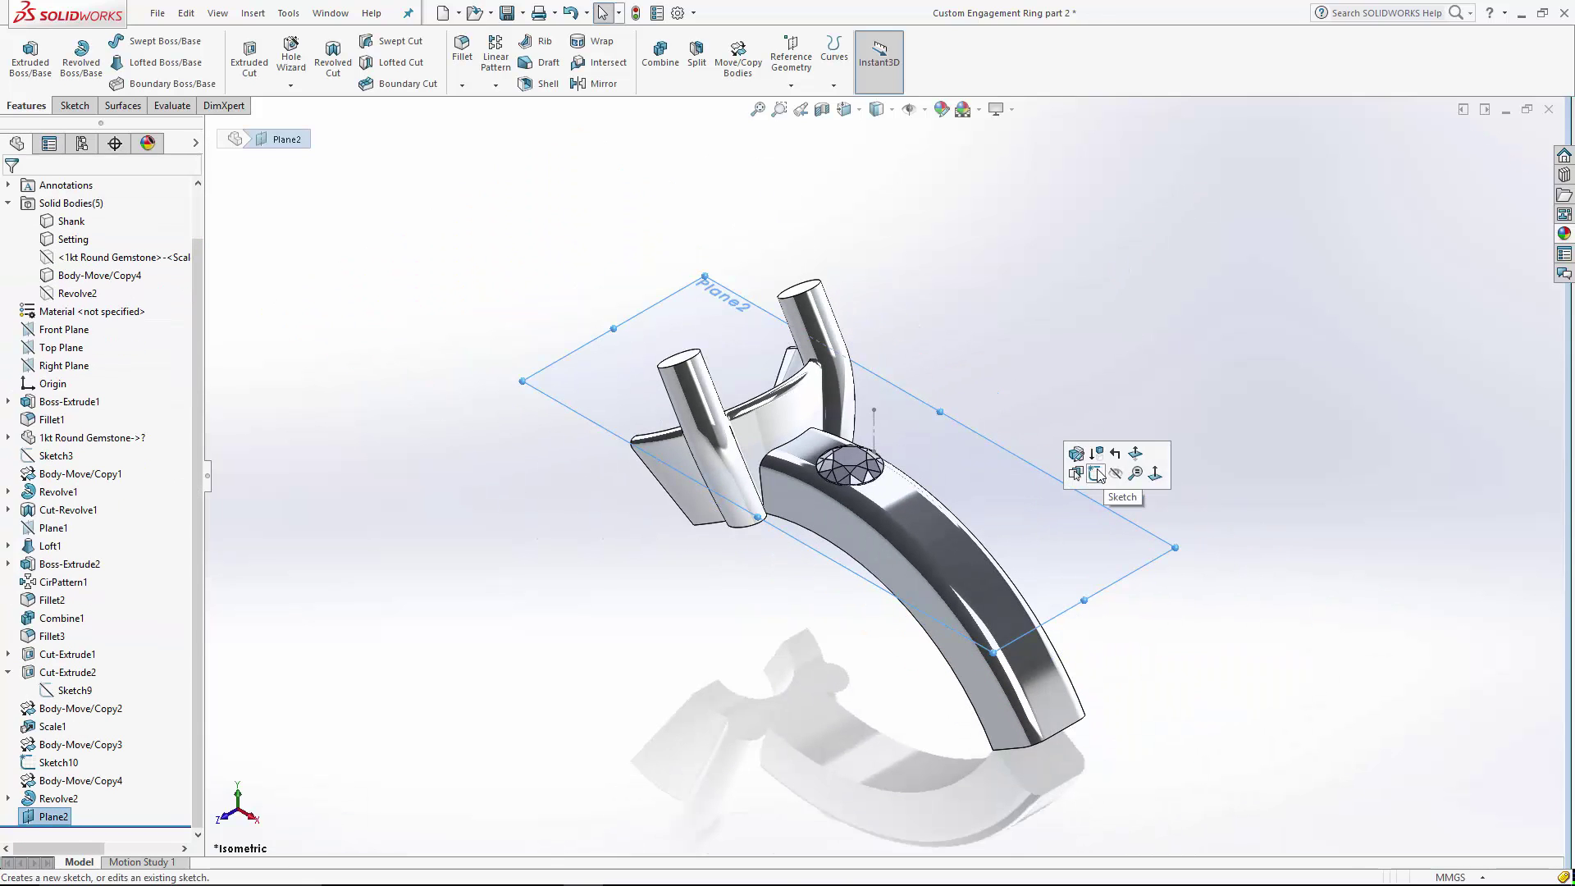
{"action": "left_click", "coordinate": [1098, 474]}
{"action": "left_click", "coordinate": [845, 109]}
{"action": "left_click", "coordinate": [945, 210]}
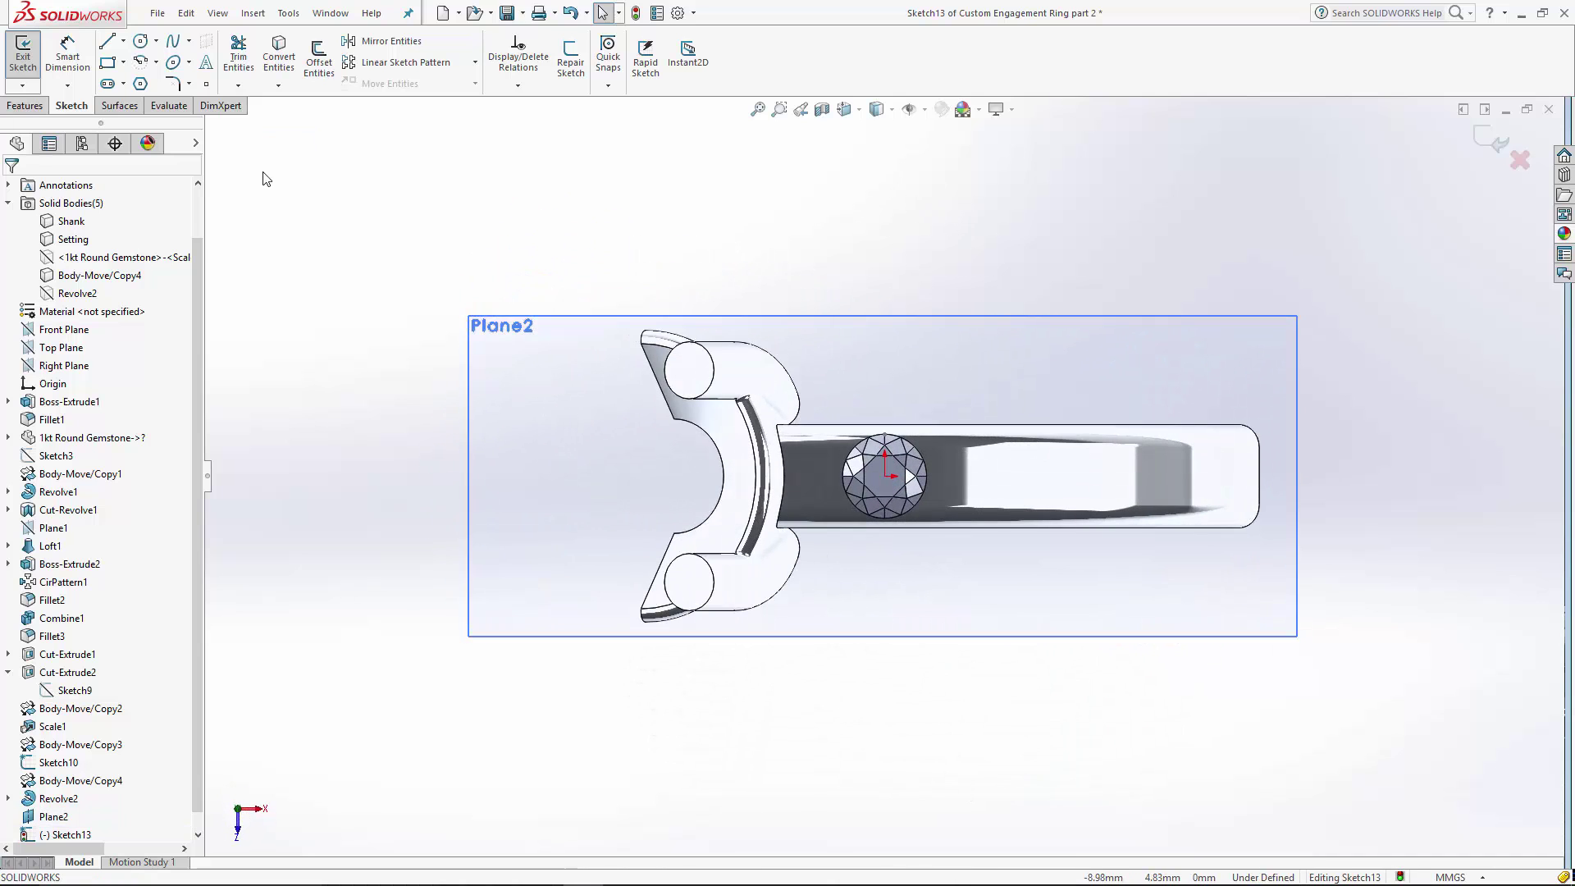
Step: Draw a horizontal centerline from the origin and an angled construction line to the stone's rim
{"action": "left_click", "coordinate": [123, 40]}
{"action": "left_click", "coordinate": [144, 82]}
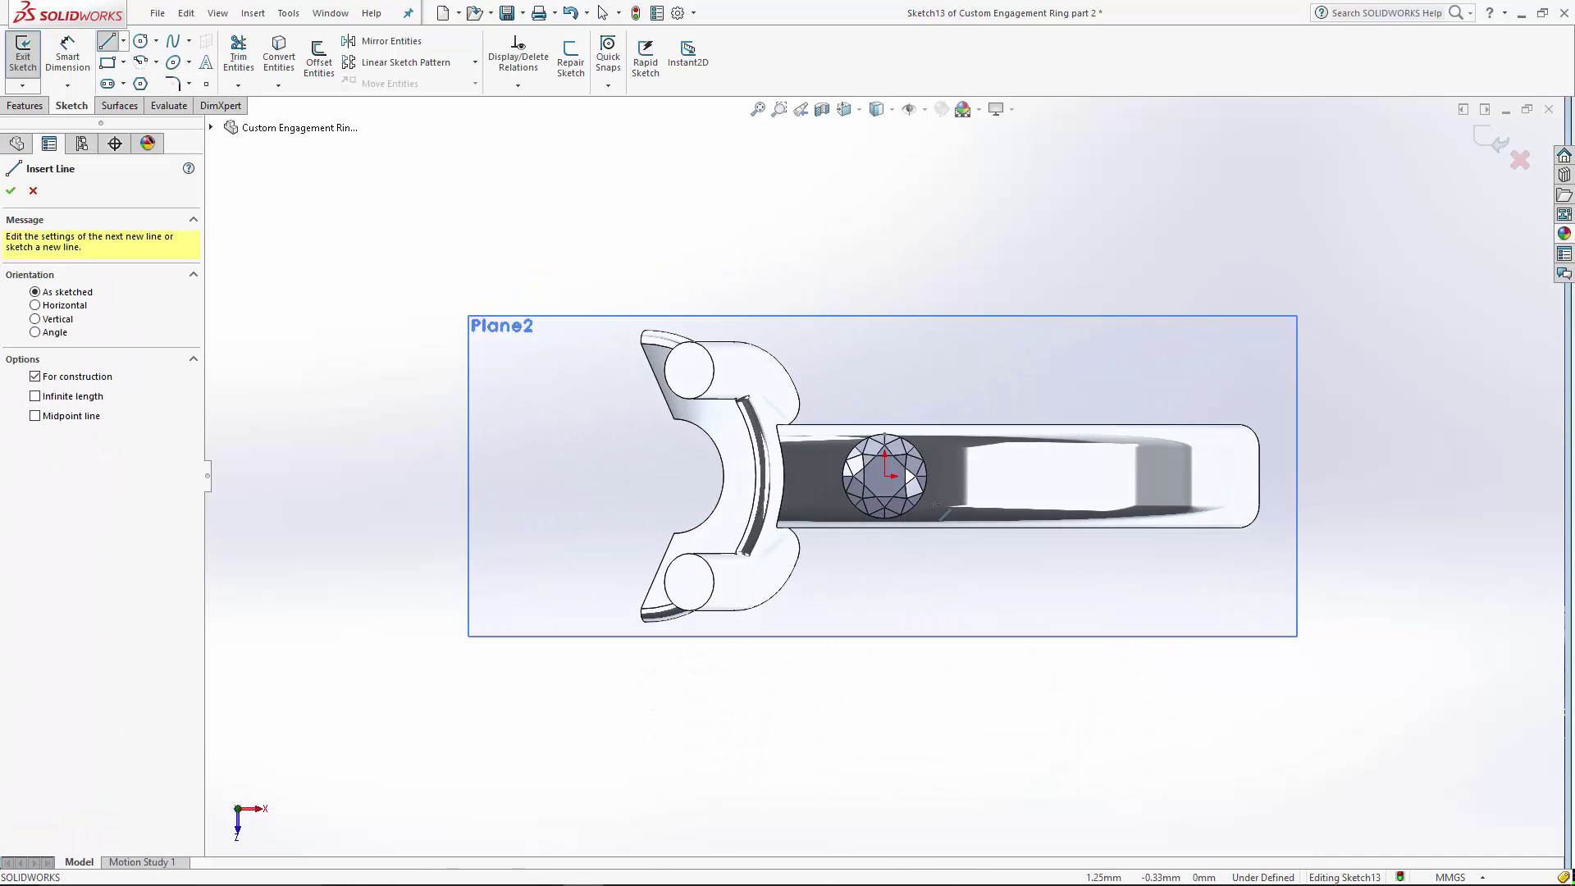
{"action": "scroll", "coordinate": [902, 480], "scroll_direction": "down", "scroll_amount": 5}
{"action": "scroll", "coordinate": [970, 489], "scroll_direction": "down", "scroll_amount": 3}
{"action": "left_click", "coordinate": [725, 446]}
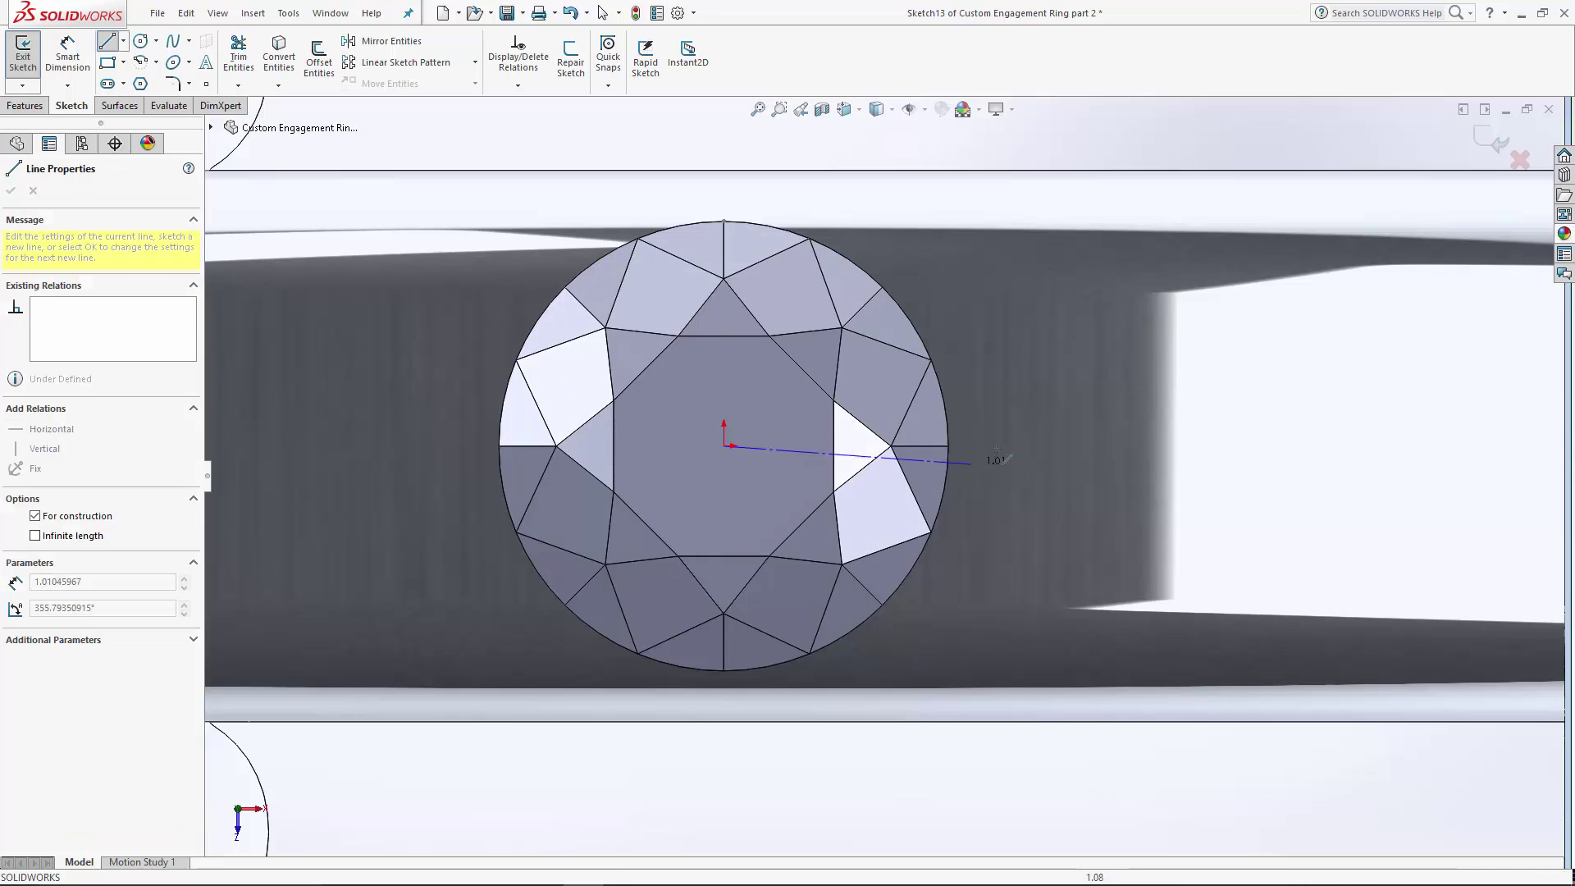
{"action": "left_click", "coordinate": [997, 446]}
{"action": "key", "text": "Escape"}
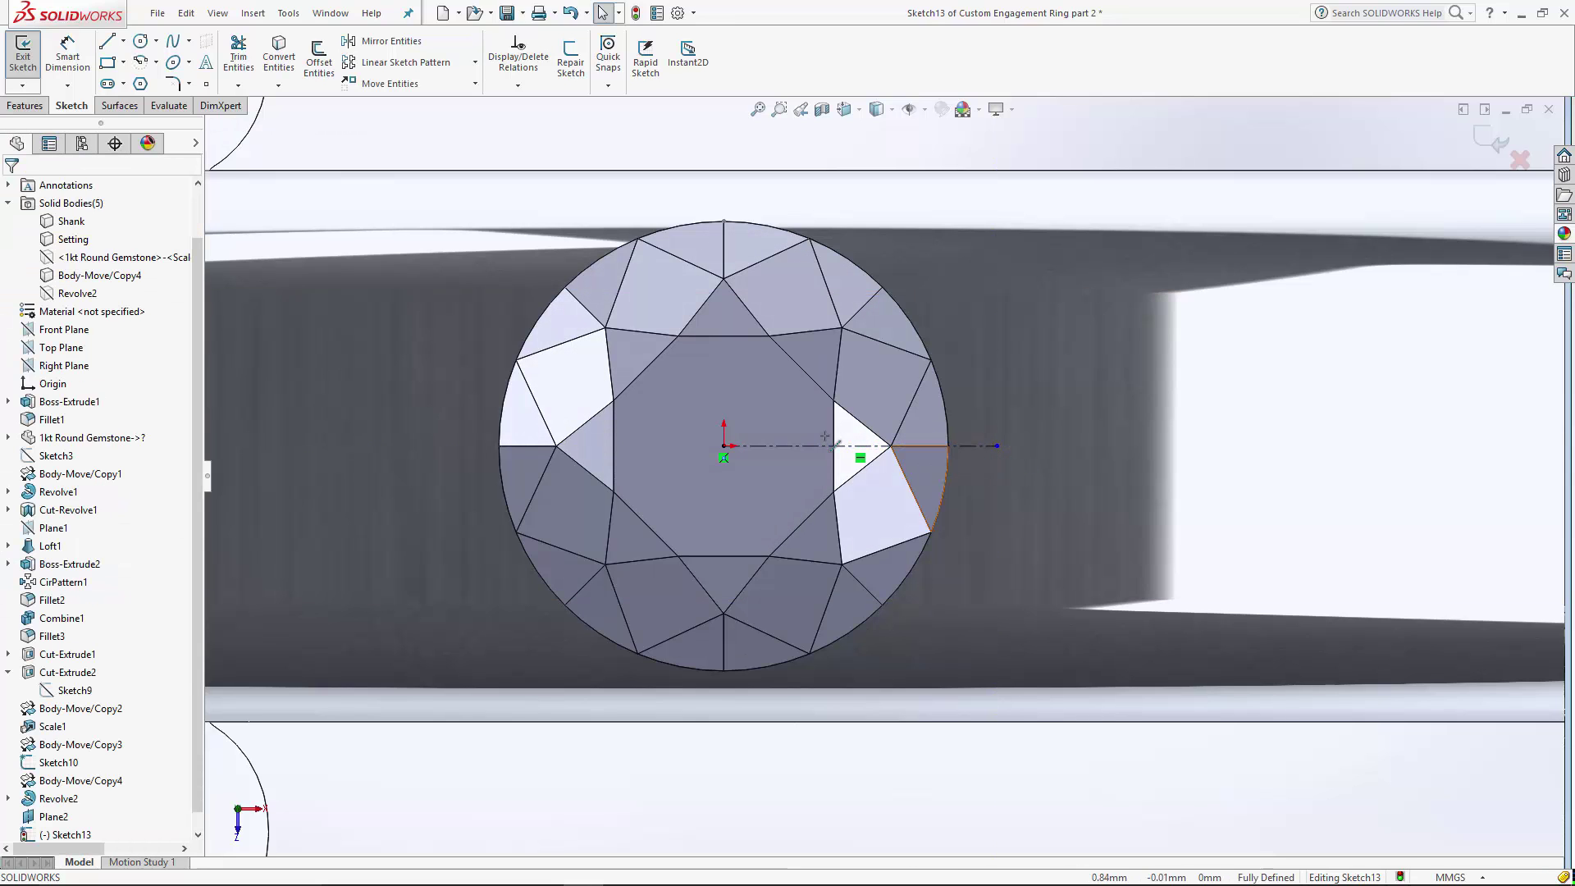
{"action": "key", "text": "Return"}
{"action": "left_click", "coordinate": [726, 446]}
{"action": "scroll", "coordinate": [903, 365], "scroll_direction": "down", "scroll_amount": 4}
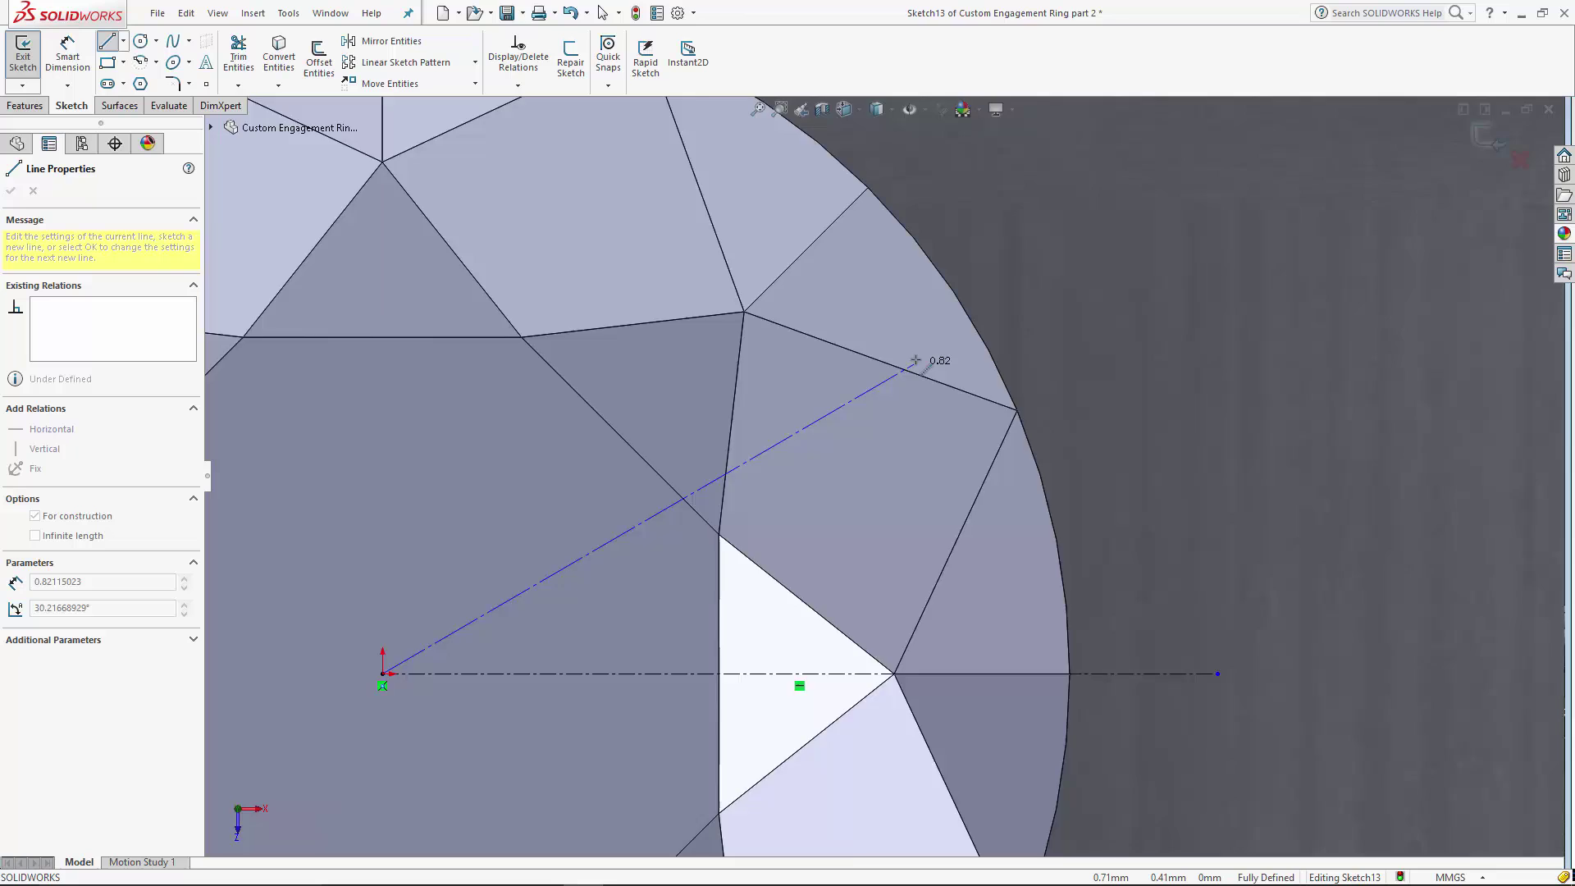
{"action": "left_click", "coordinate": [971, 259]}
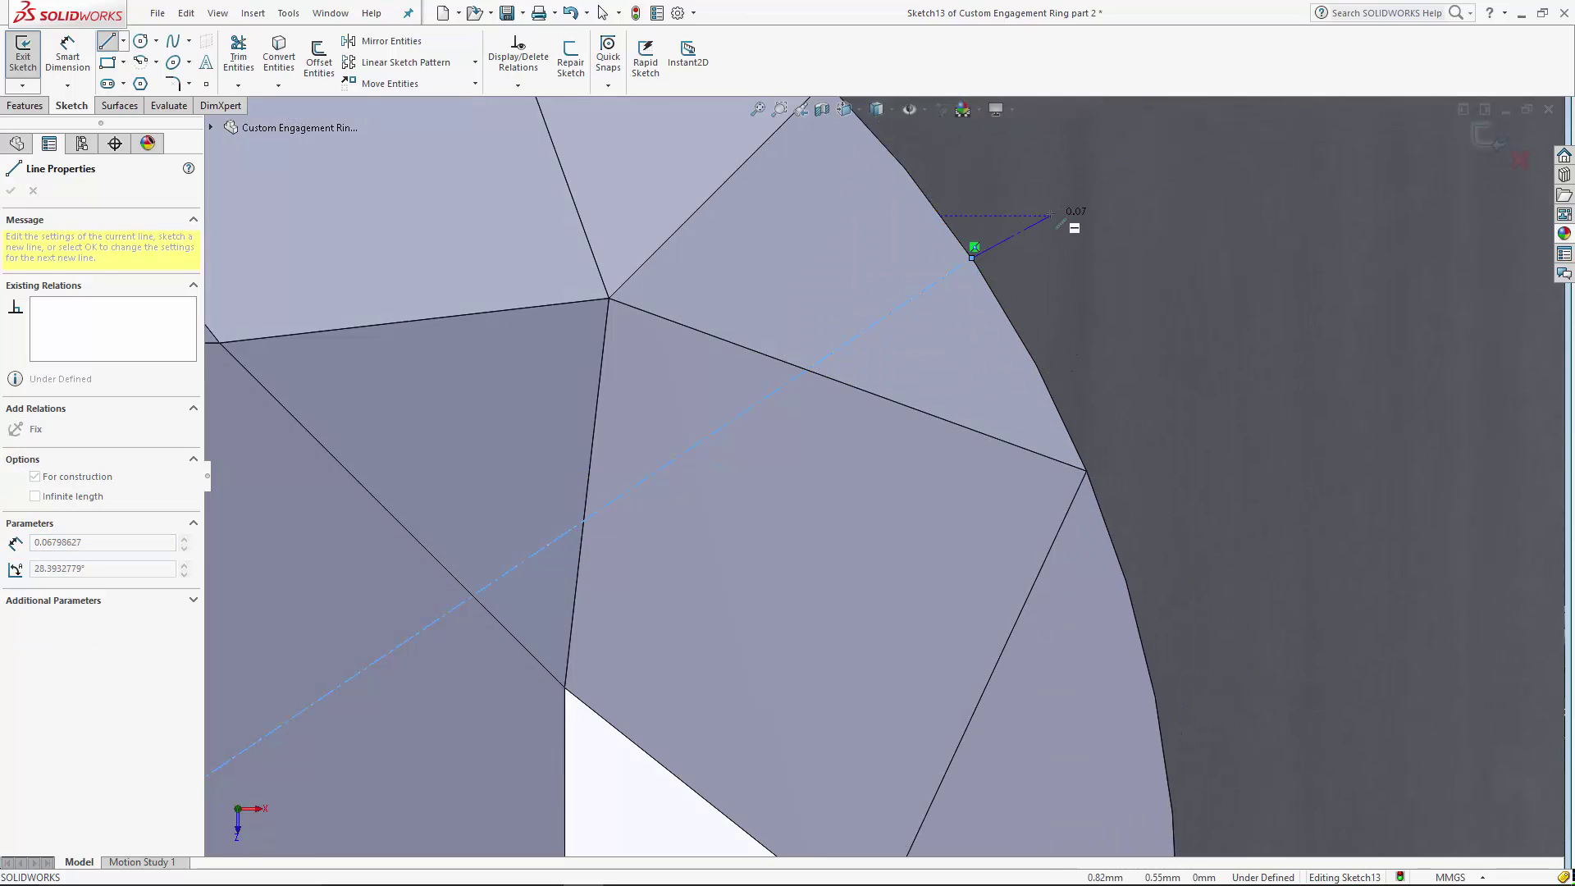
Step: Dimension the short outward line to 0.075 mm and the construction line's angle to 35°
{"action": "left_click", "coordinate": [67, 53]}
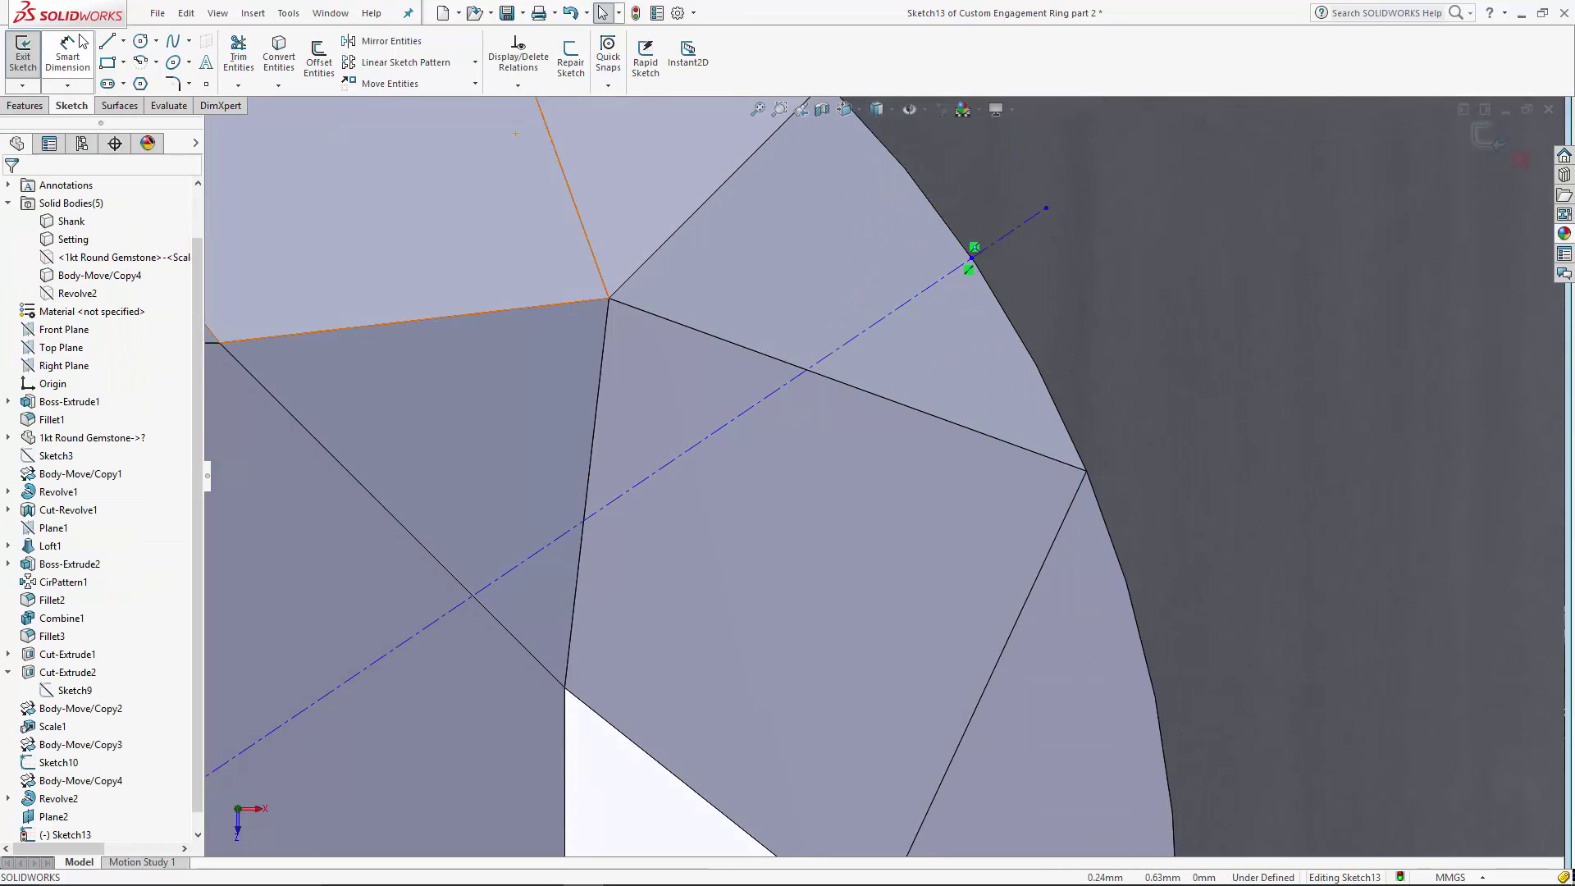
{"action": "left_click", "coordinate": [1031, 222]}
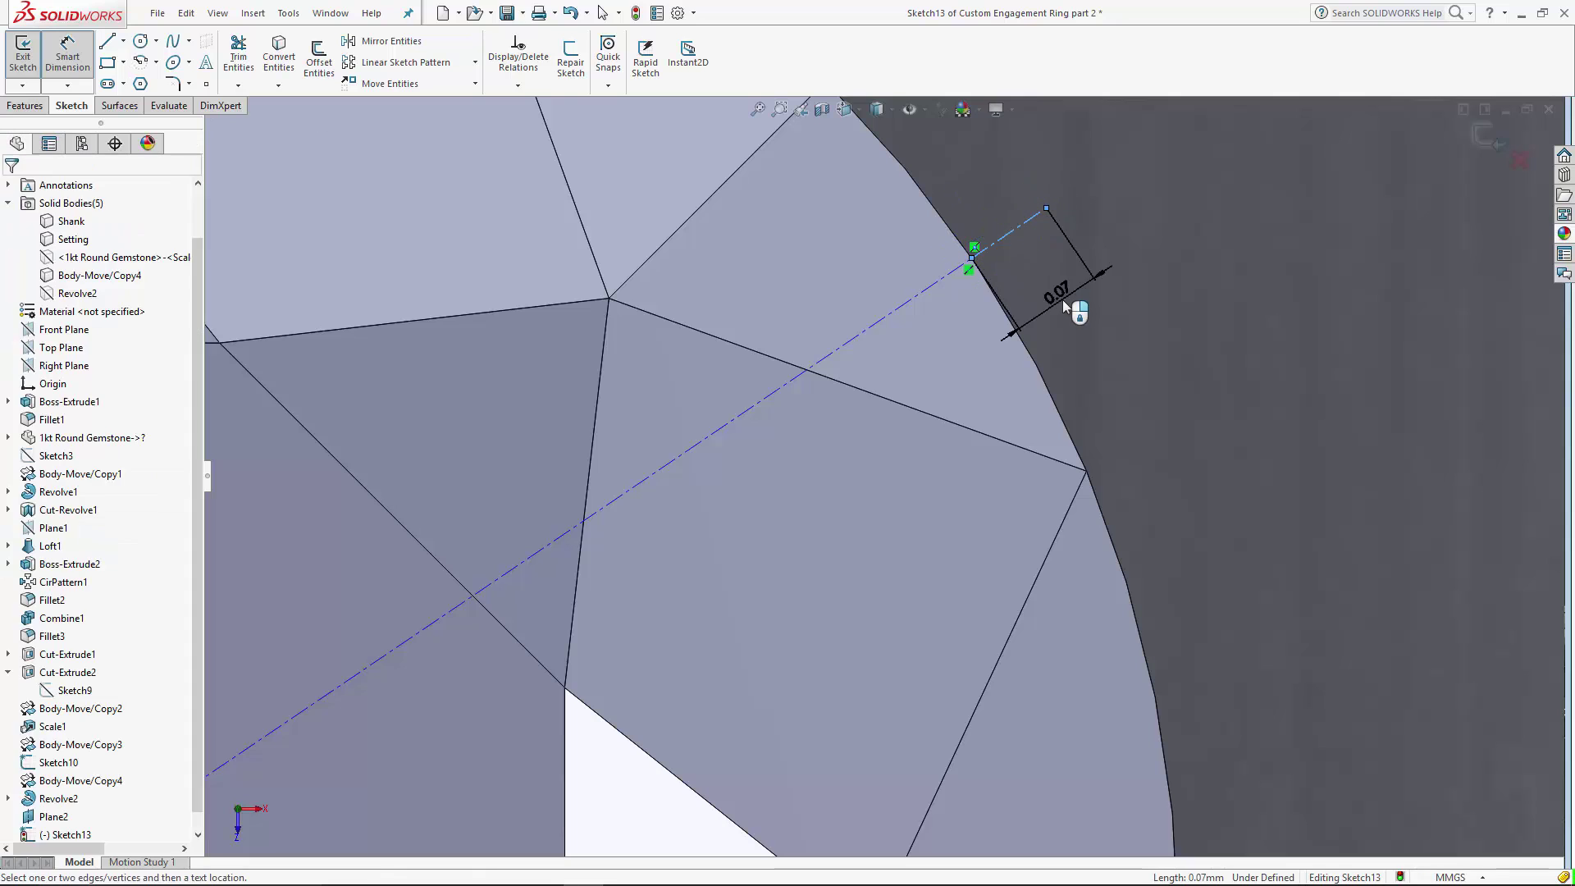
{"action": "left_click", "coordinate": [1062, 299]}
{"action": "type", "text": "0.075"}
{"action": "key", "text": "Return"}
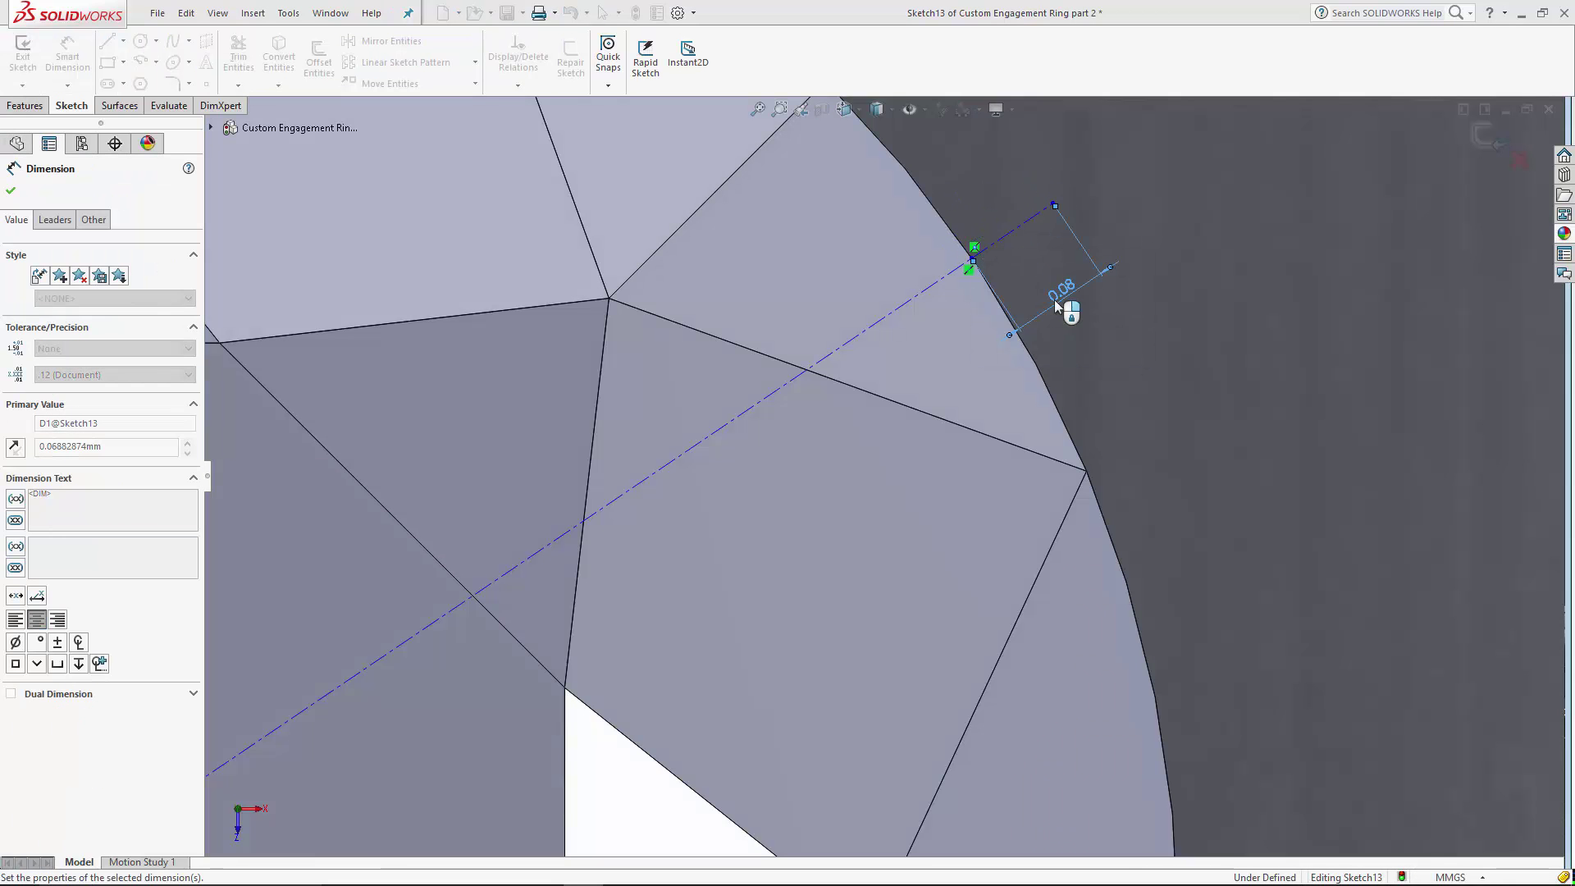
{"action": "scroll", "coordinate": [1005, 218], "scroll_direction": "up", "scroll_amount": 3}
{"action": "scroll", "coordinate": [829, 491], "scroll_direction": "up", "scroll_amount": 1}
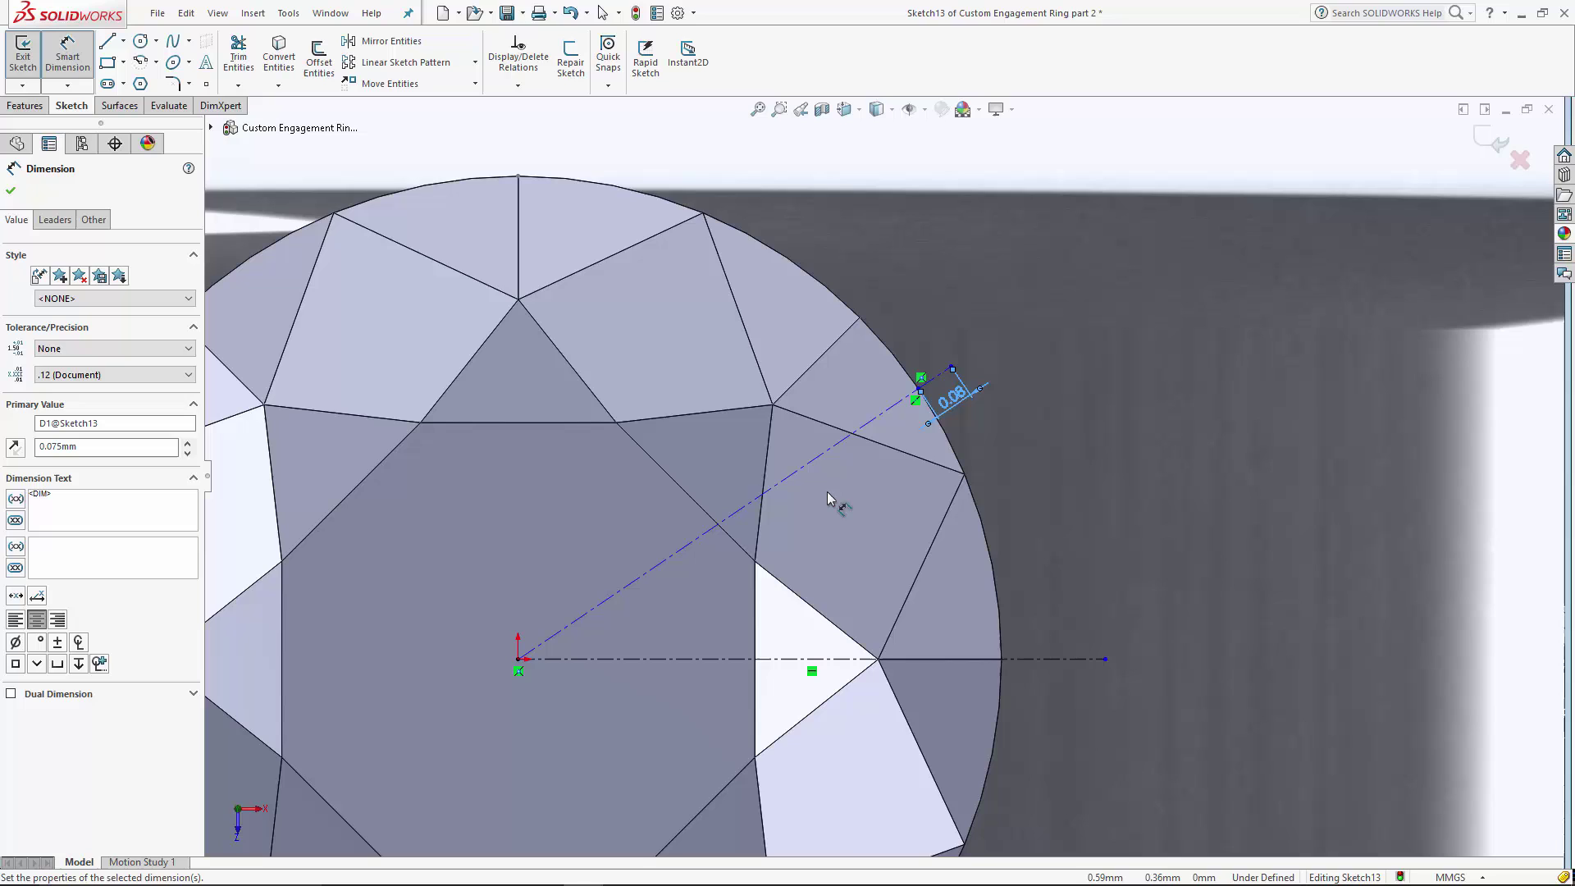
{"action": "left_click", "coordinate": [783, 659]}
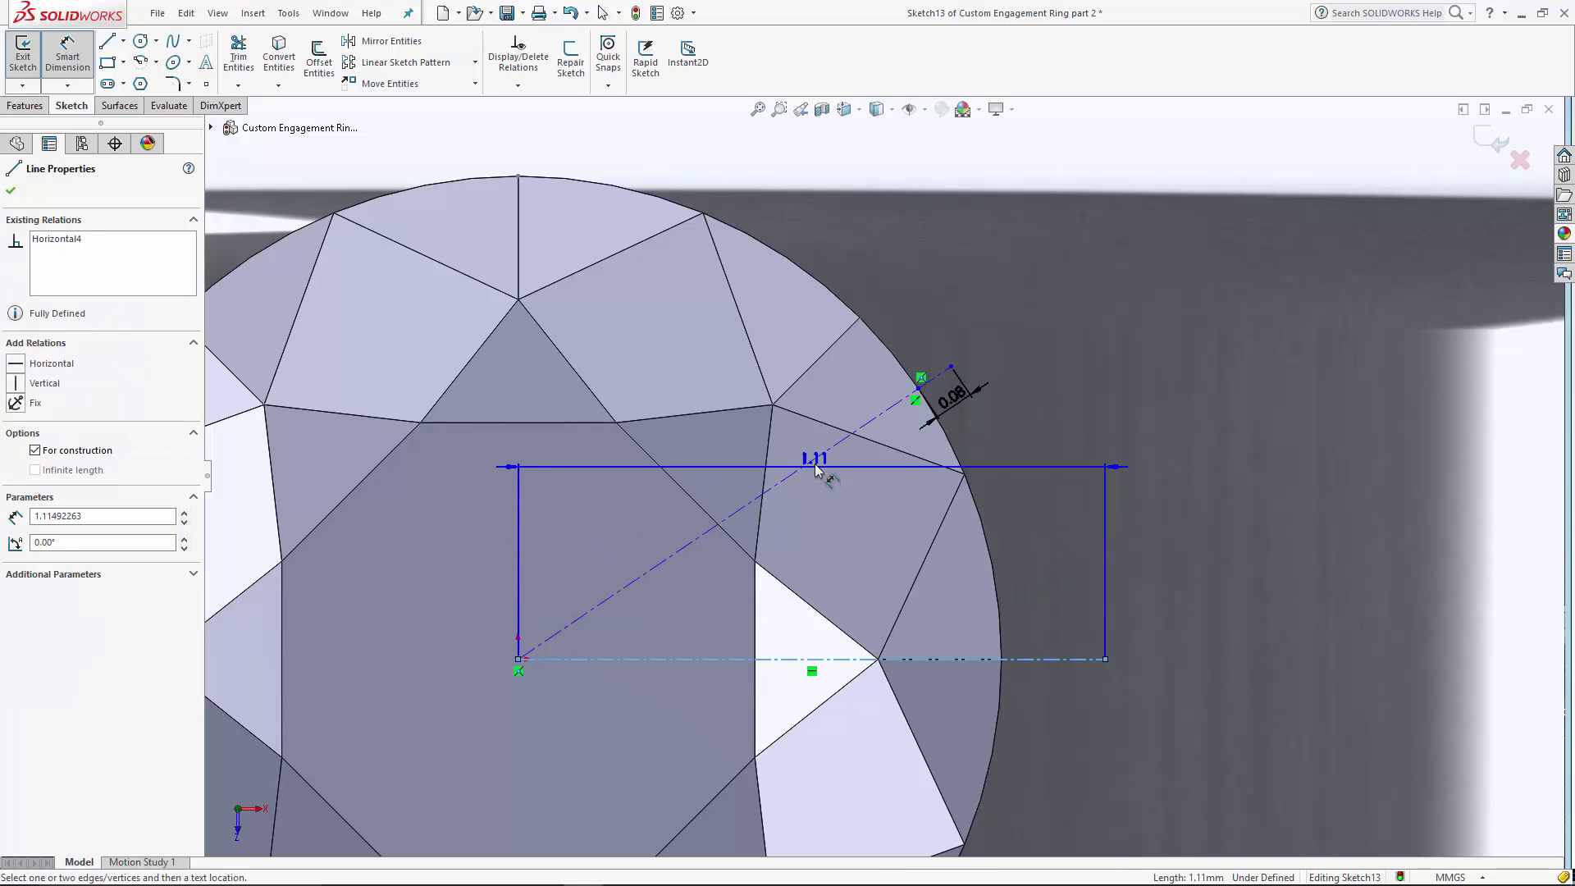
{"action": "left_click", "coordinate": [814, 464]}
{"action": "left_click", "coordinate": [852, 528]}
{"action": "type", "text": "35"}
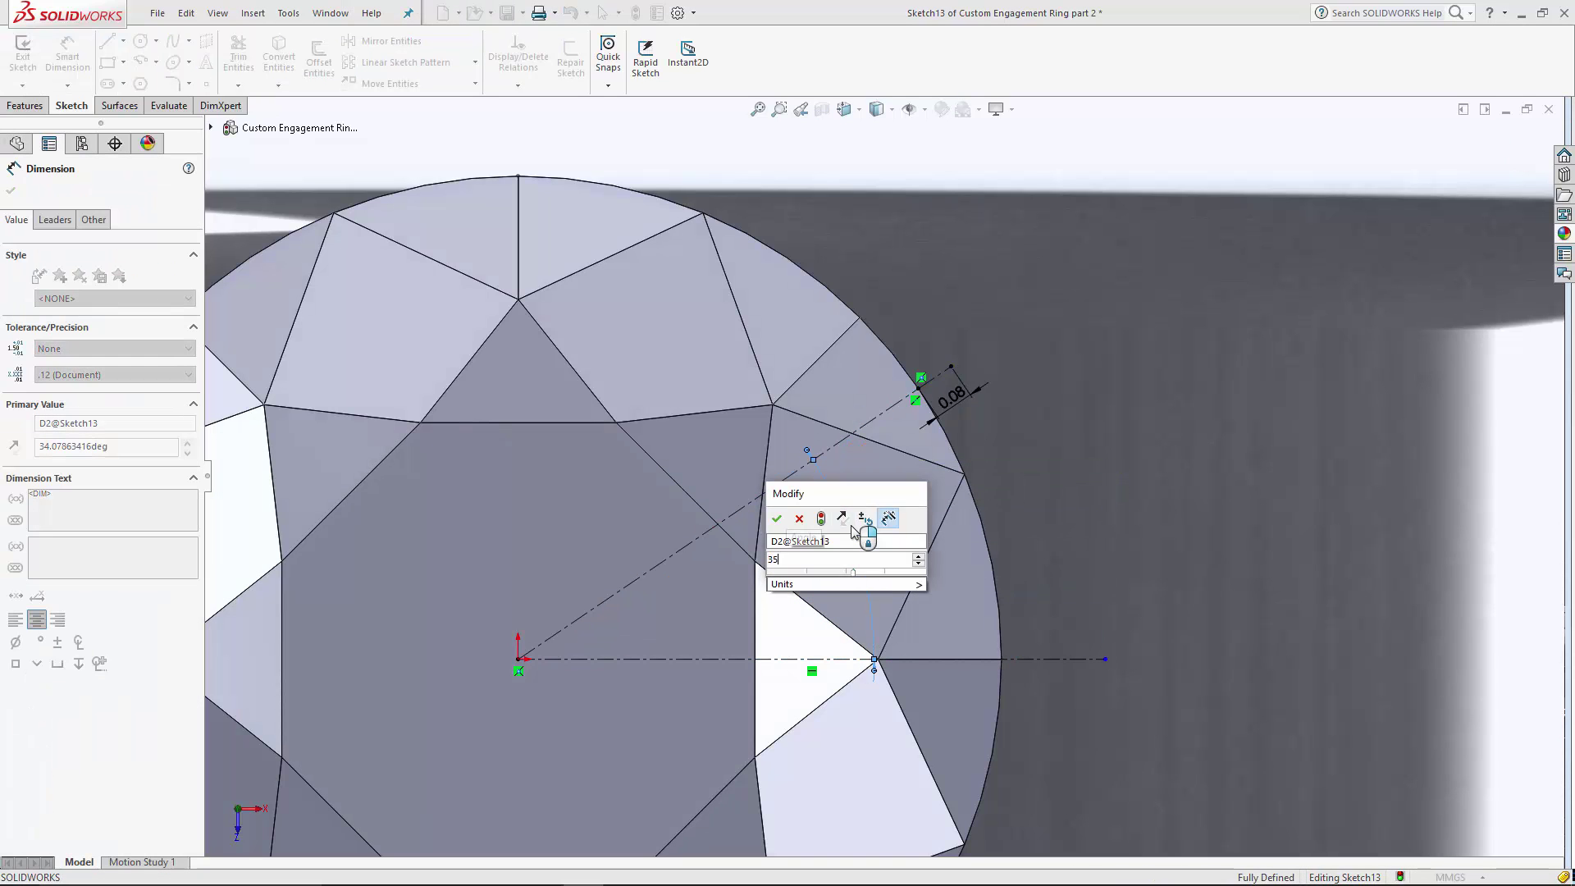
{"action": "key", "text": "Return"}
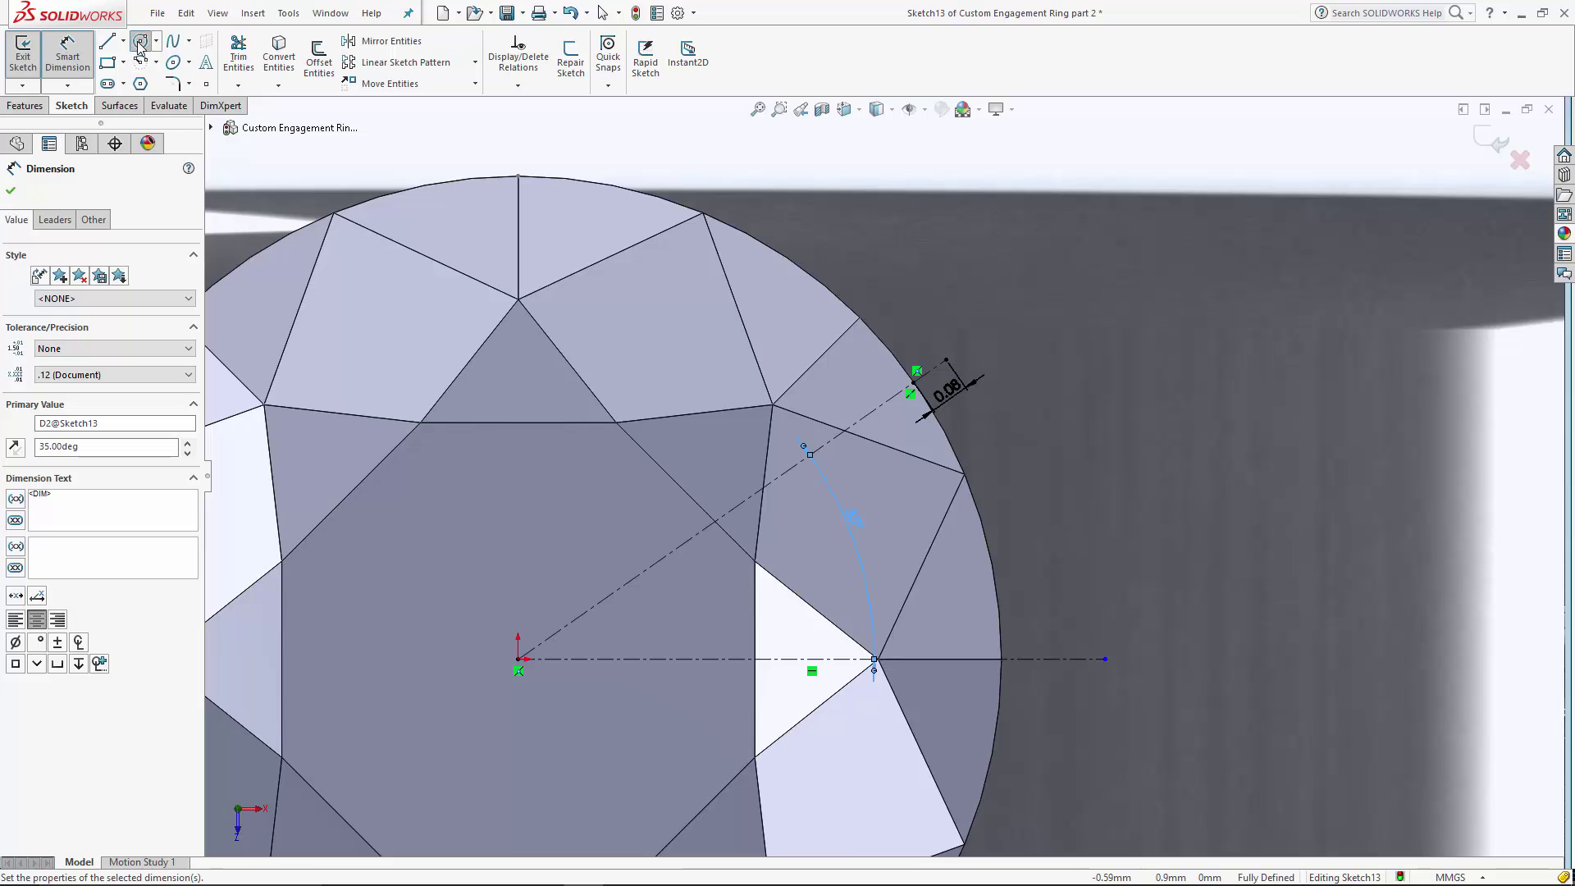
Step: Draw a circle at the rim point and dimension its diameter to 0.5 mm
{"action": "left_click", "coordinate": [141, 41]}
{"action": "left_click", "coordinate": [946, 359]}
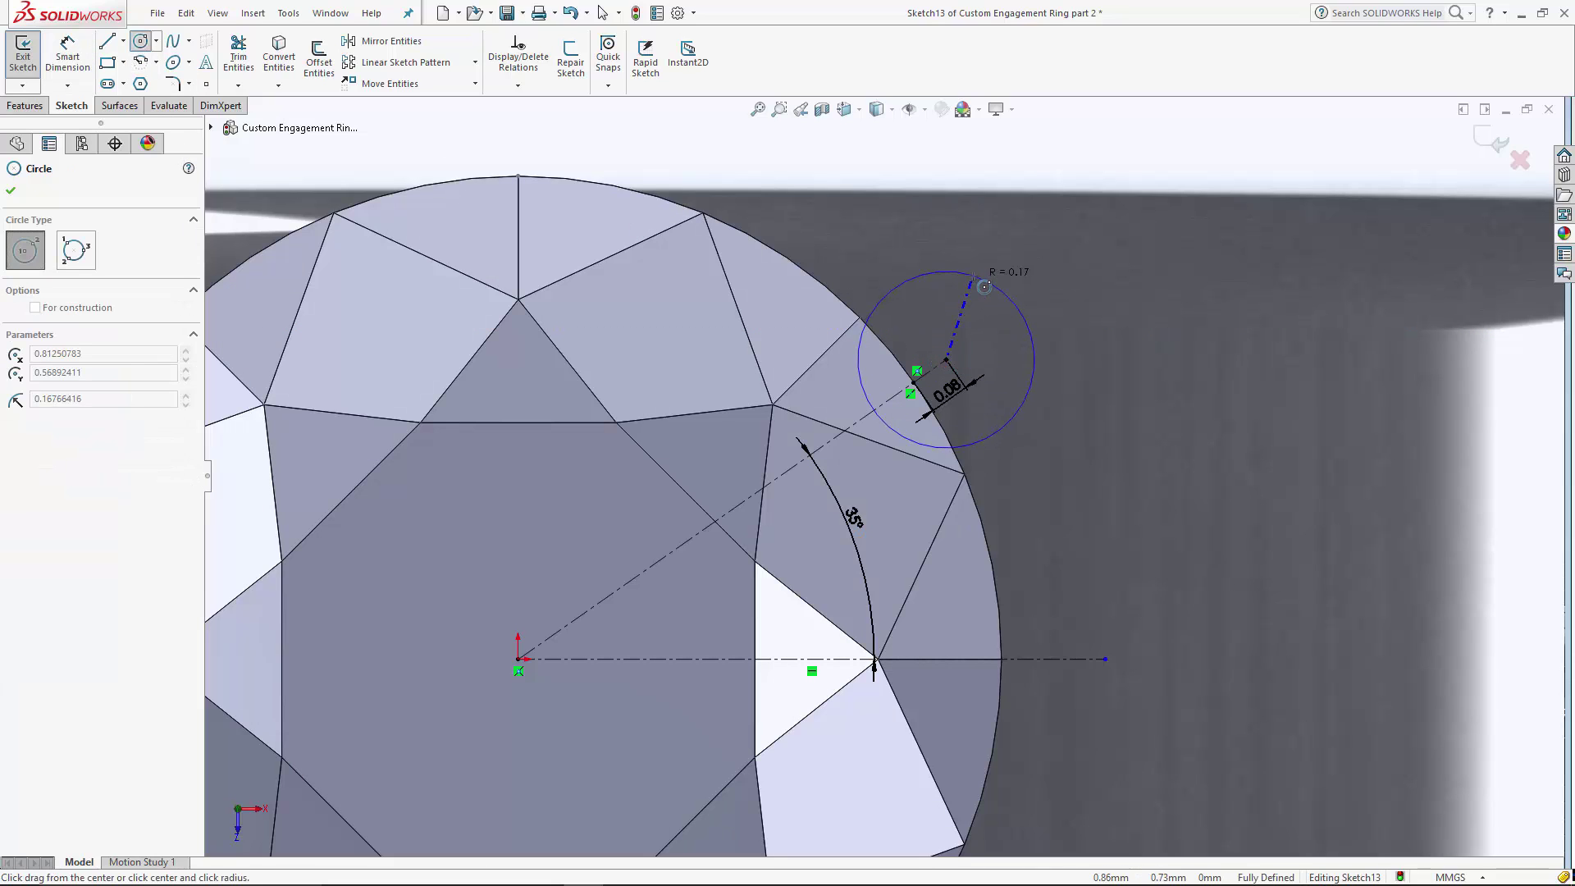
{"action": "left_click", "coordinate": [1021, 312]}
{"action": "left_click", "coordinate": [86, 51]}
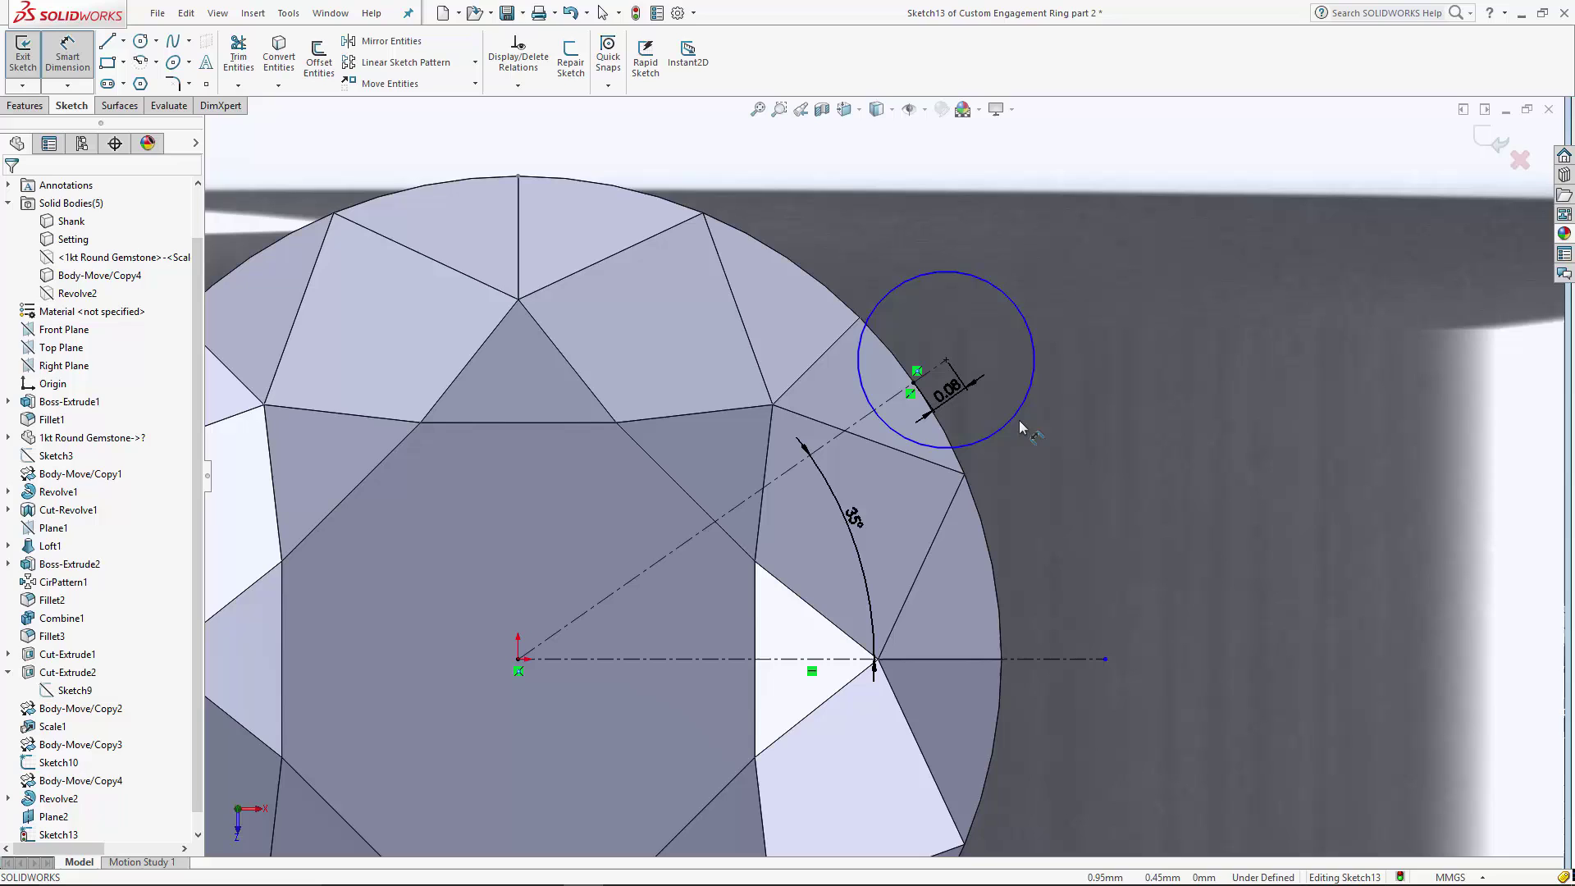
{"action": "left_click", "coordinate": [1018, 418]}
{"action": "left_click", "coordinate": [1042, 441]}
{"action": "type", "text": "0.5"}
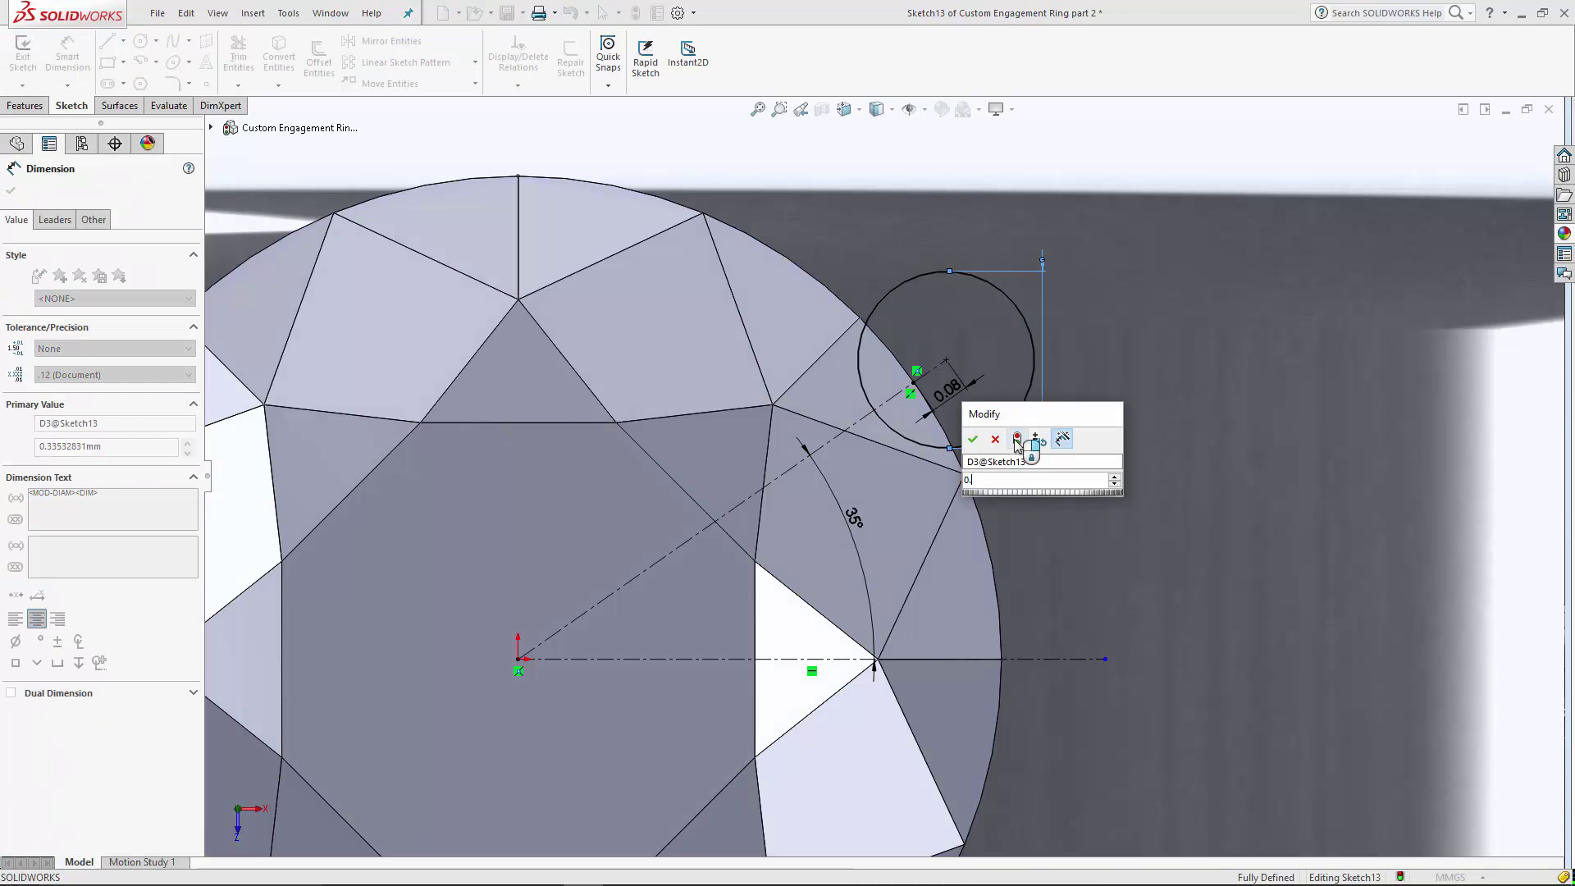
{"action": "key", "text": "Return"}
{"action": "scroll", "coordinate": [1014, 440], "scroll_direction": "up", "scroll_amount": 5}
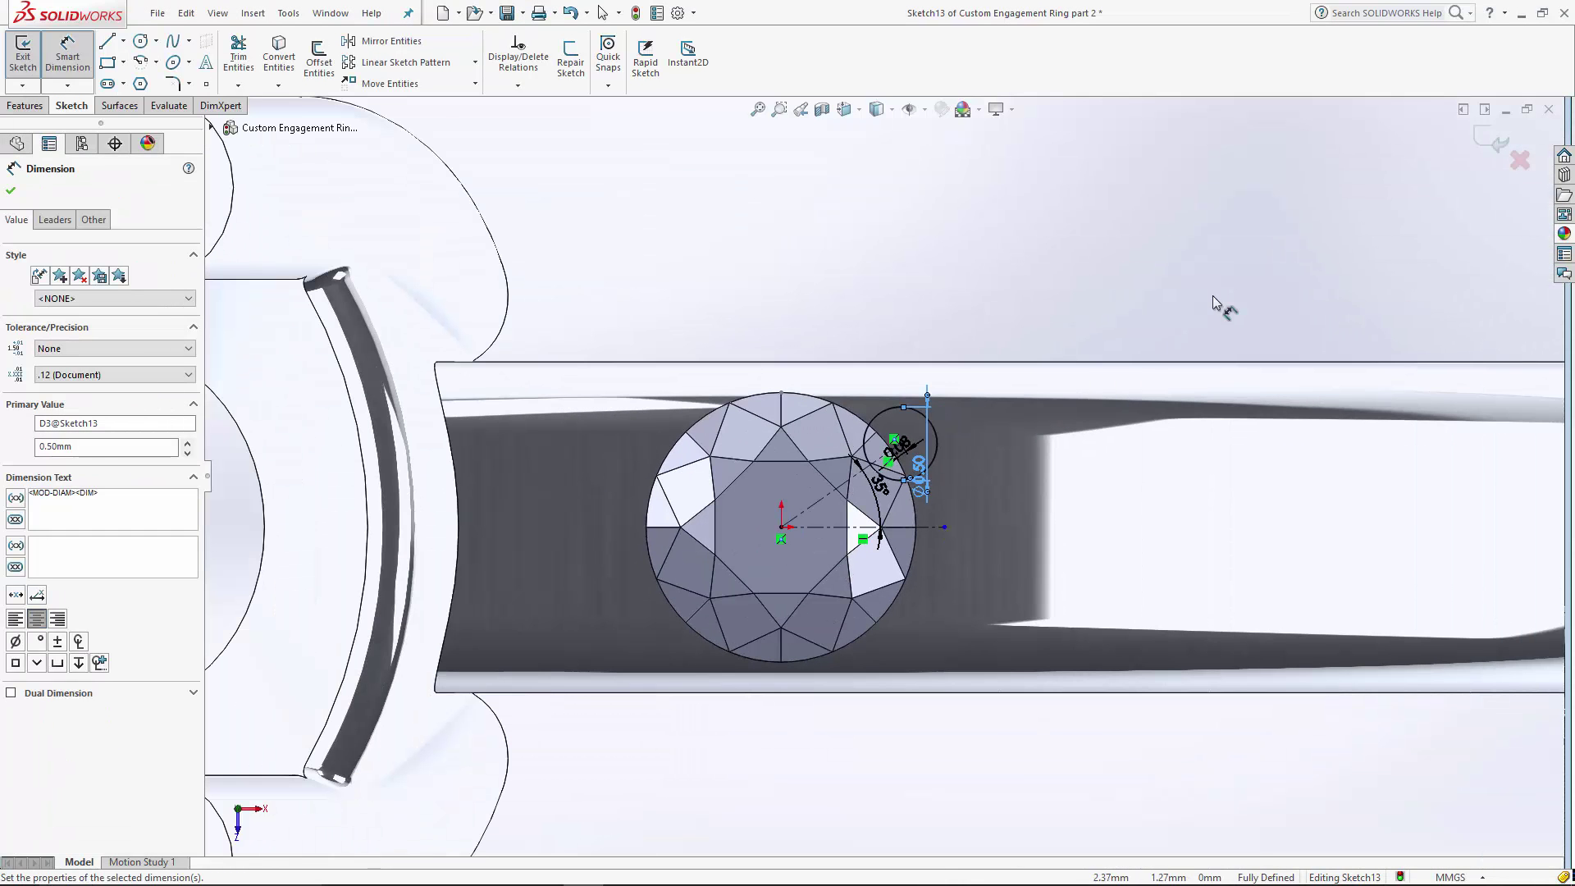
Step: Exit the sketch and extrude the circle 0.5 mm downward as a separate, unmerged body
{"action": "left_click", "coordinate": [1486, 136]}
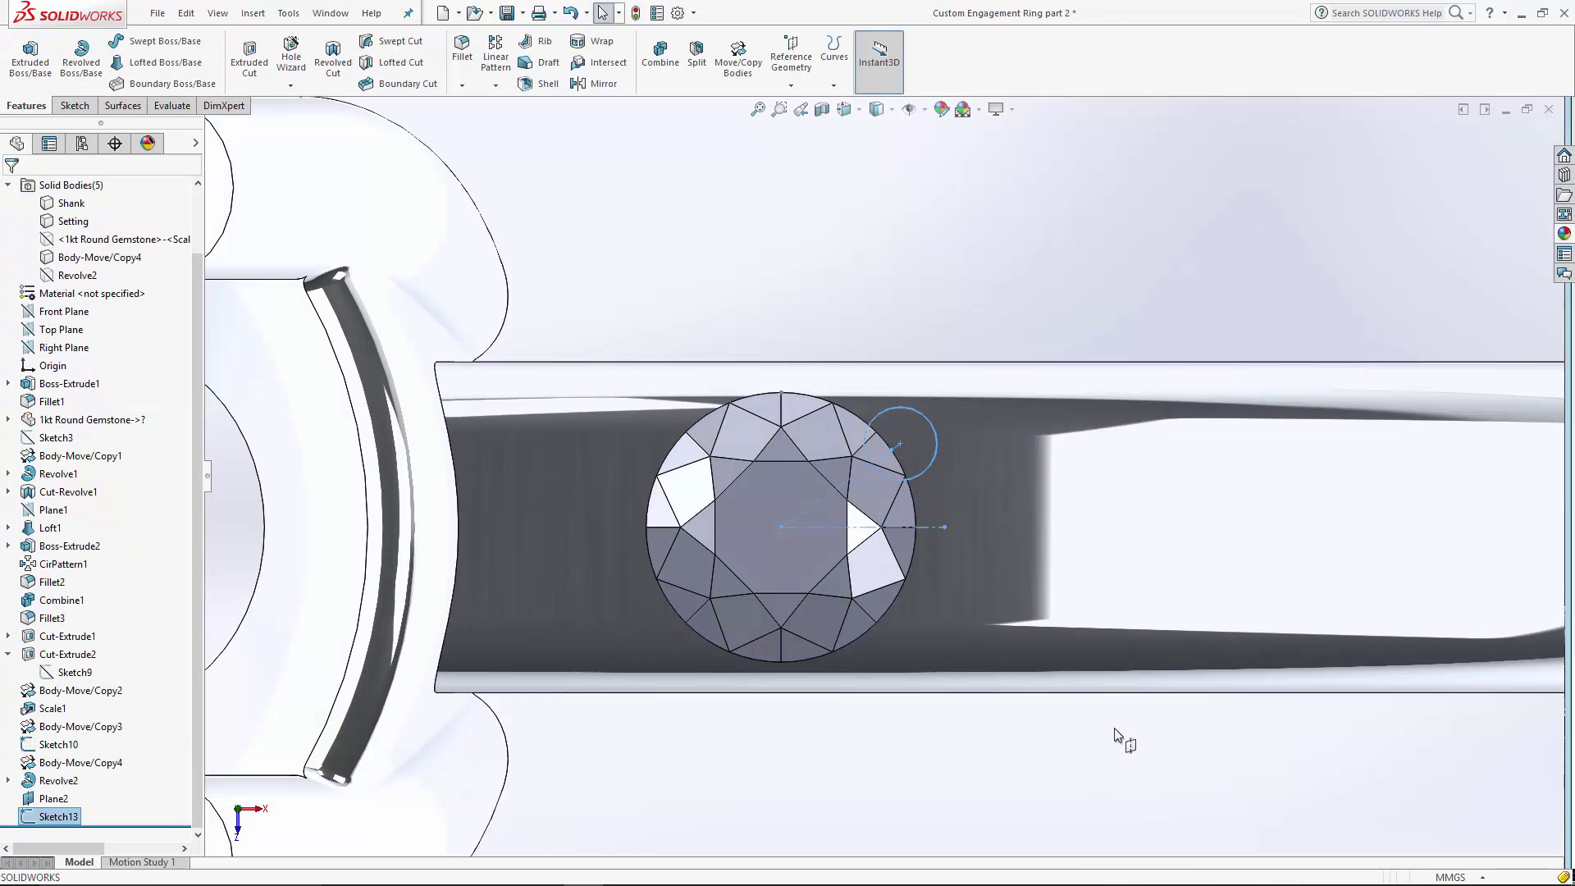
{"action": "middle_click_drag", "start_coordinate": [1096, 770], "coordinate": [888, 287]}
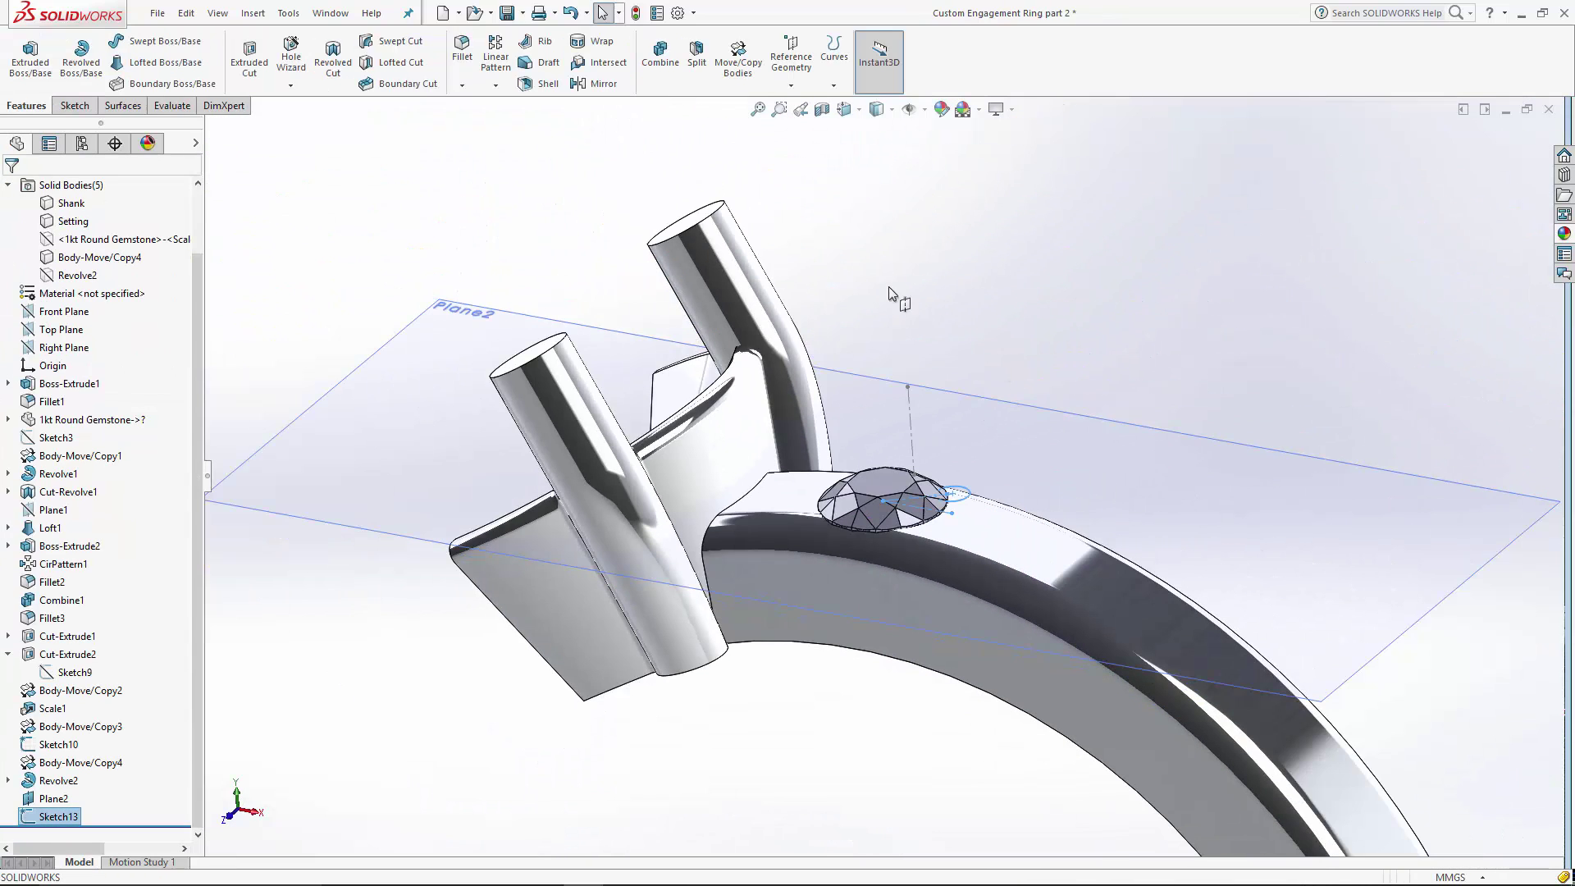
{"action": "left_click", "coordinate": [31, 57]}
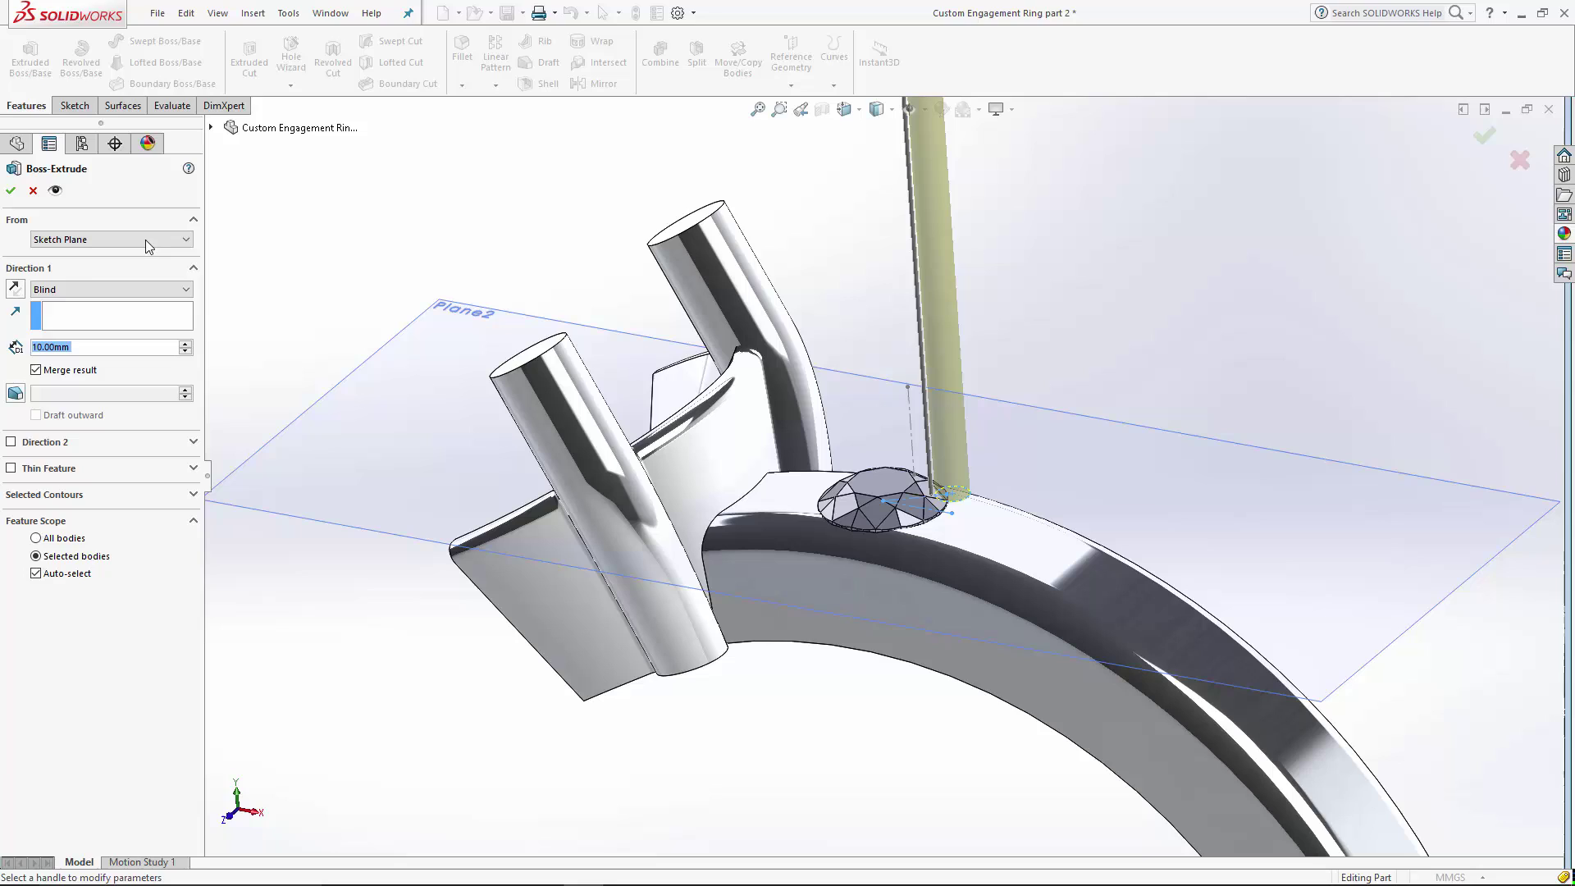
{"action": "left_click", "coordinate": [14, 293]}
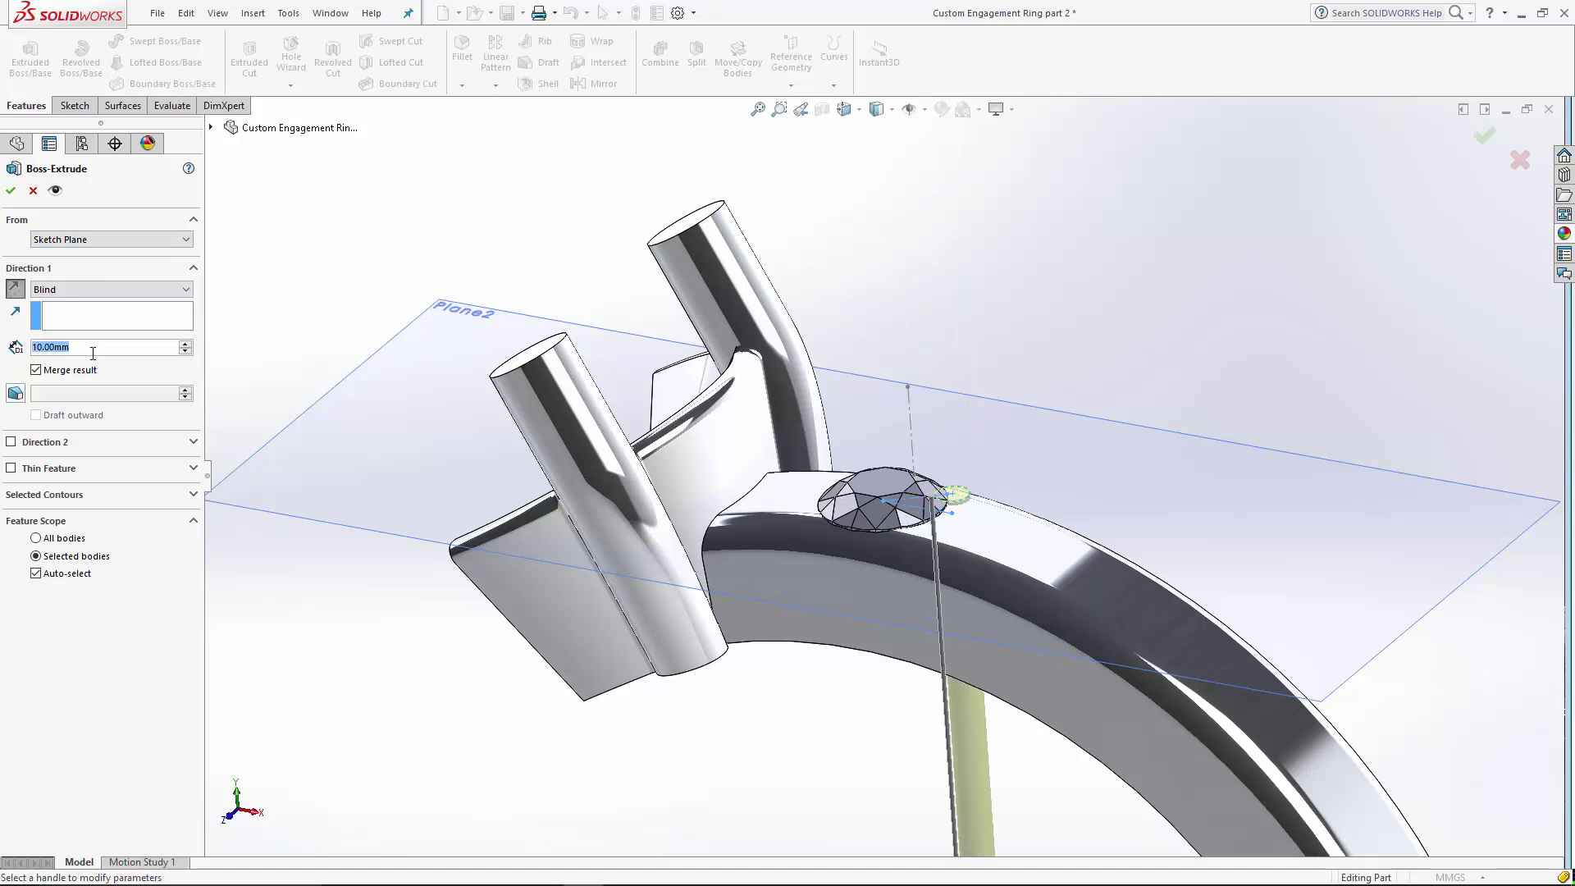
{"action": "type", "text": "0.5"}
{"action": "key", "text": "Return"}
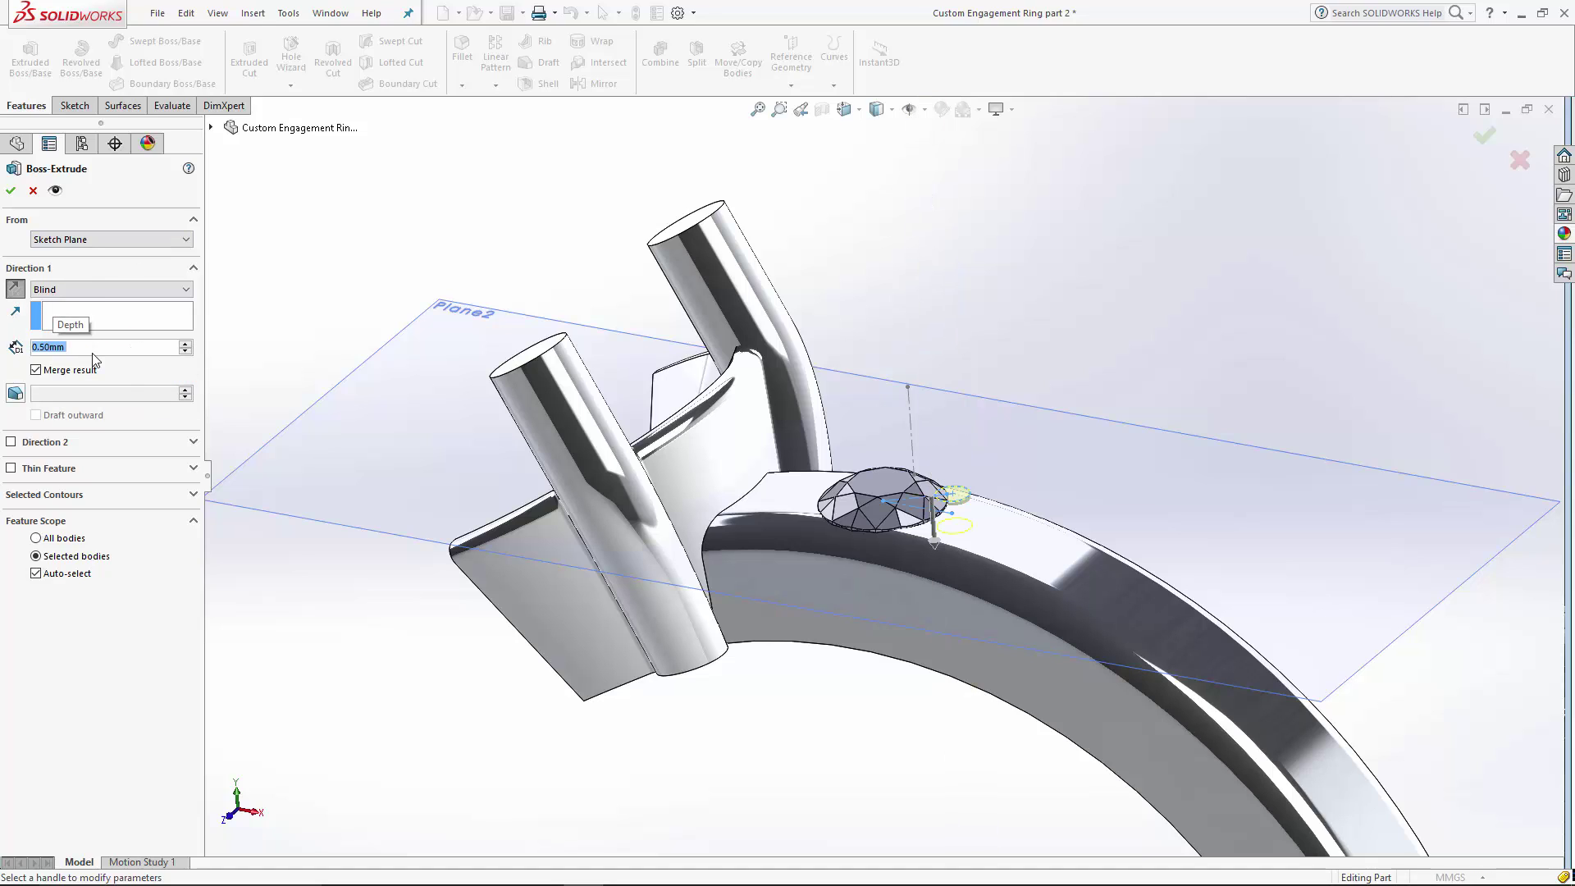
{"action": "left_click", "coordinate": [36, 370]}
{"action": "left_click", "coordinate": [13, 192]}
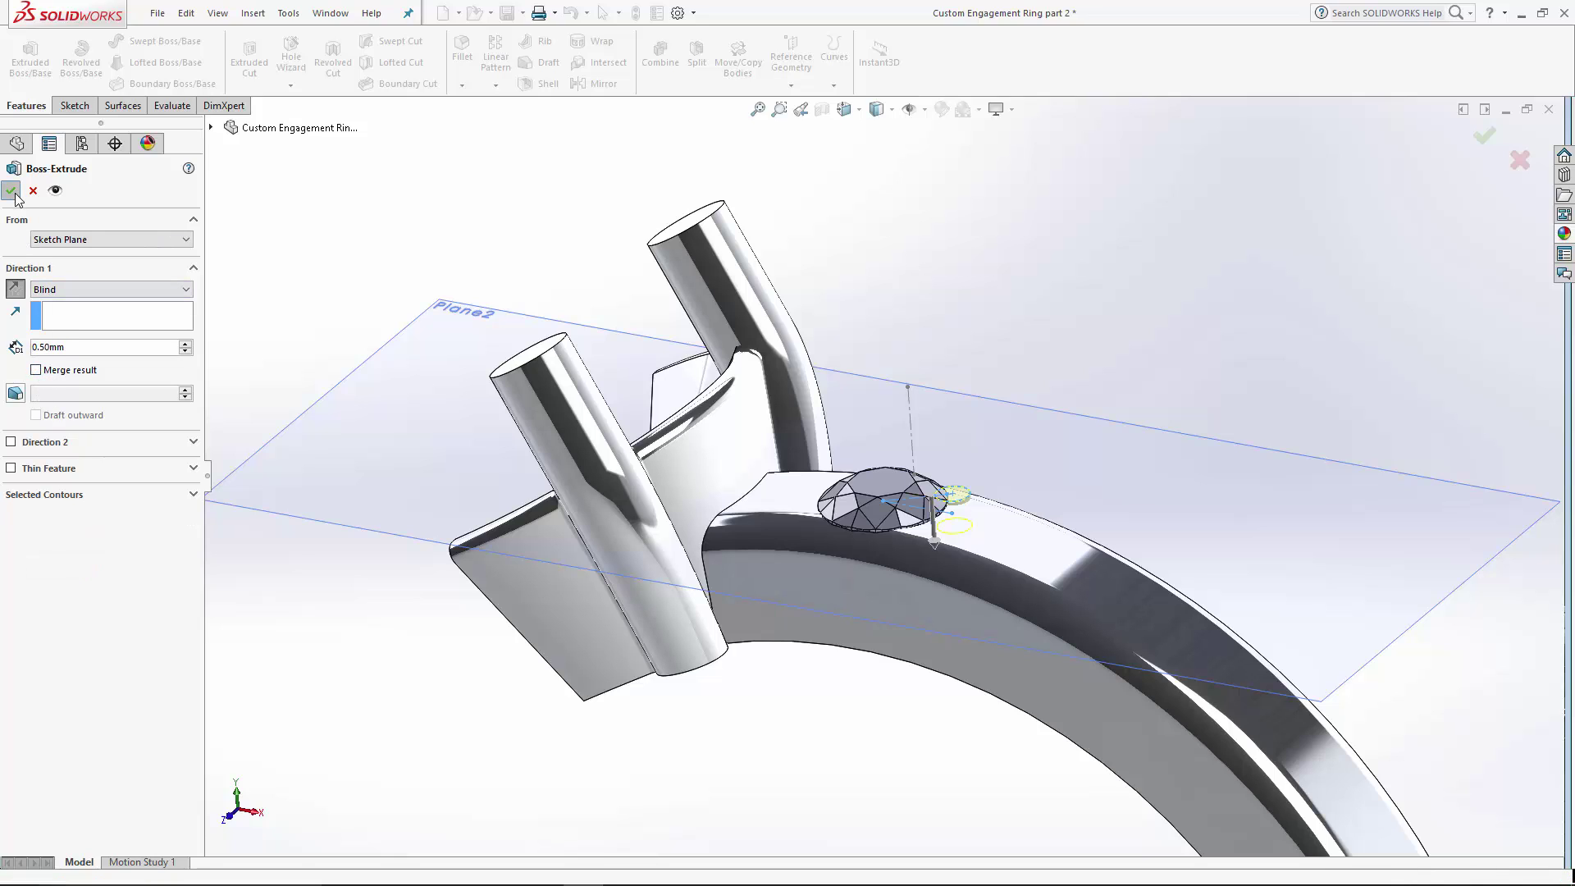
{"action": "left_click", "coordinate": [1087, 267]}
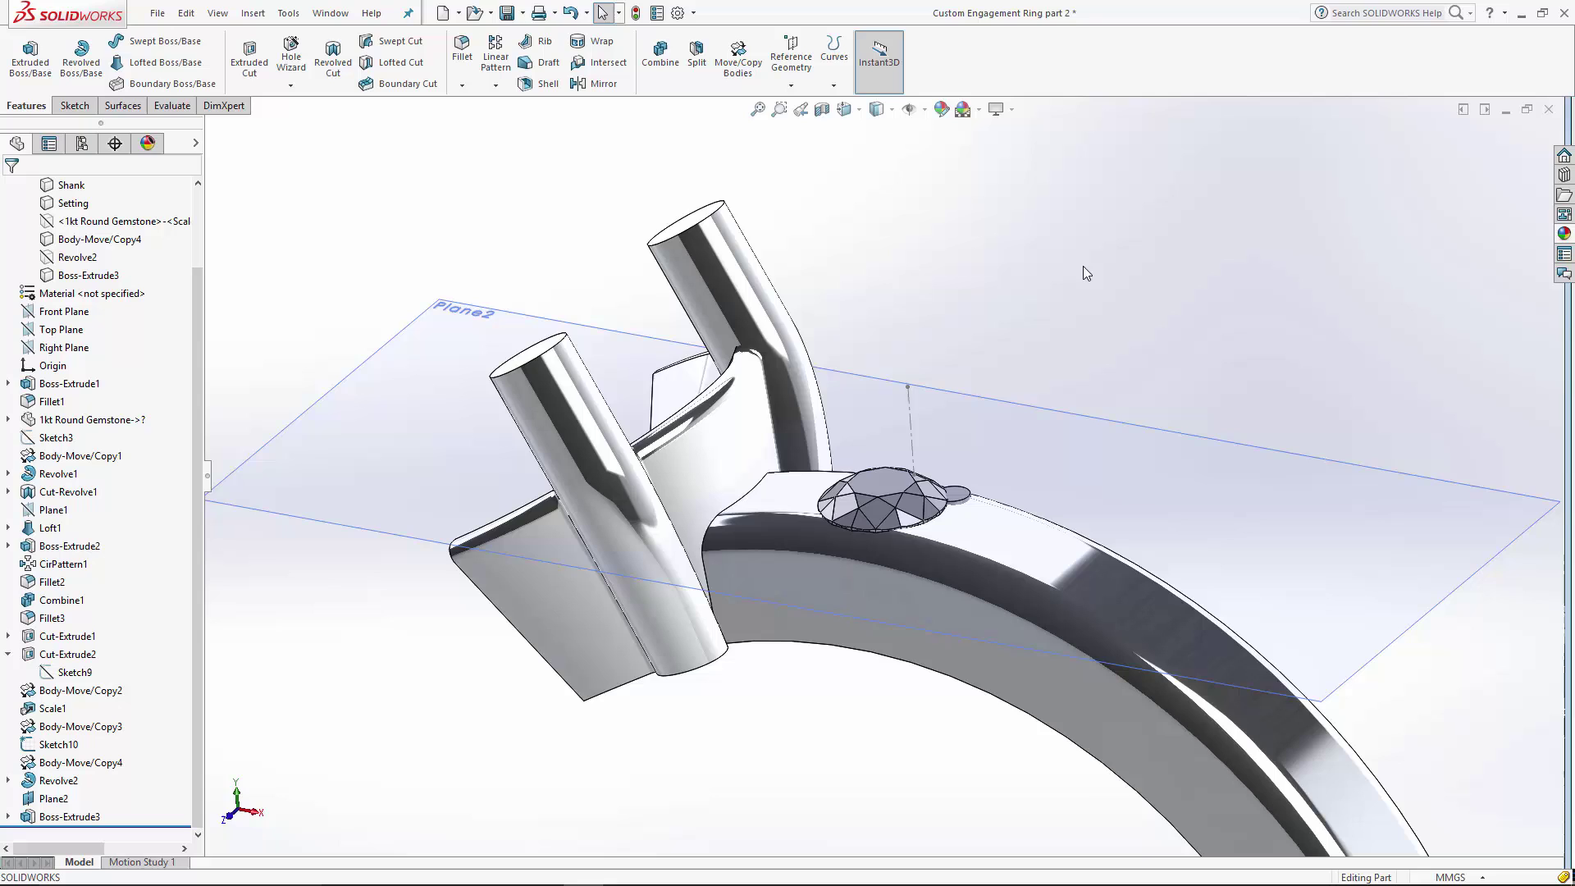
{"action": "key", "text": "ctrl+7"}
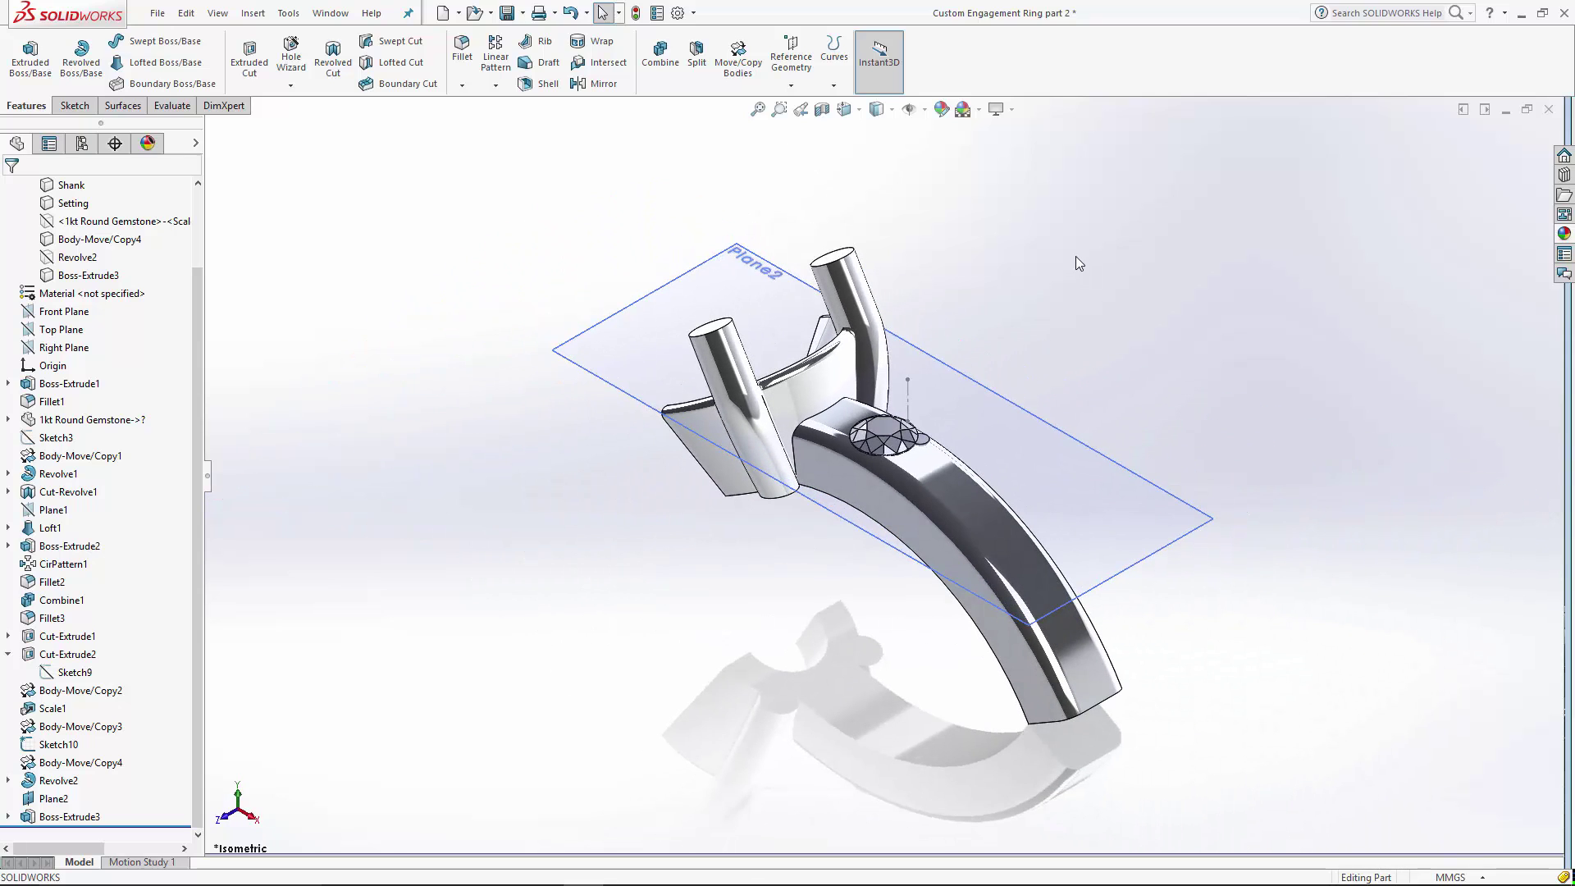
Step: Hide Plane2 and cap the prong's top face with a 0.25 mm Dome
{"action": "left_click", "coordinate": [1050, 469]}
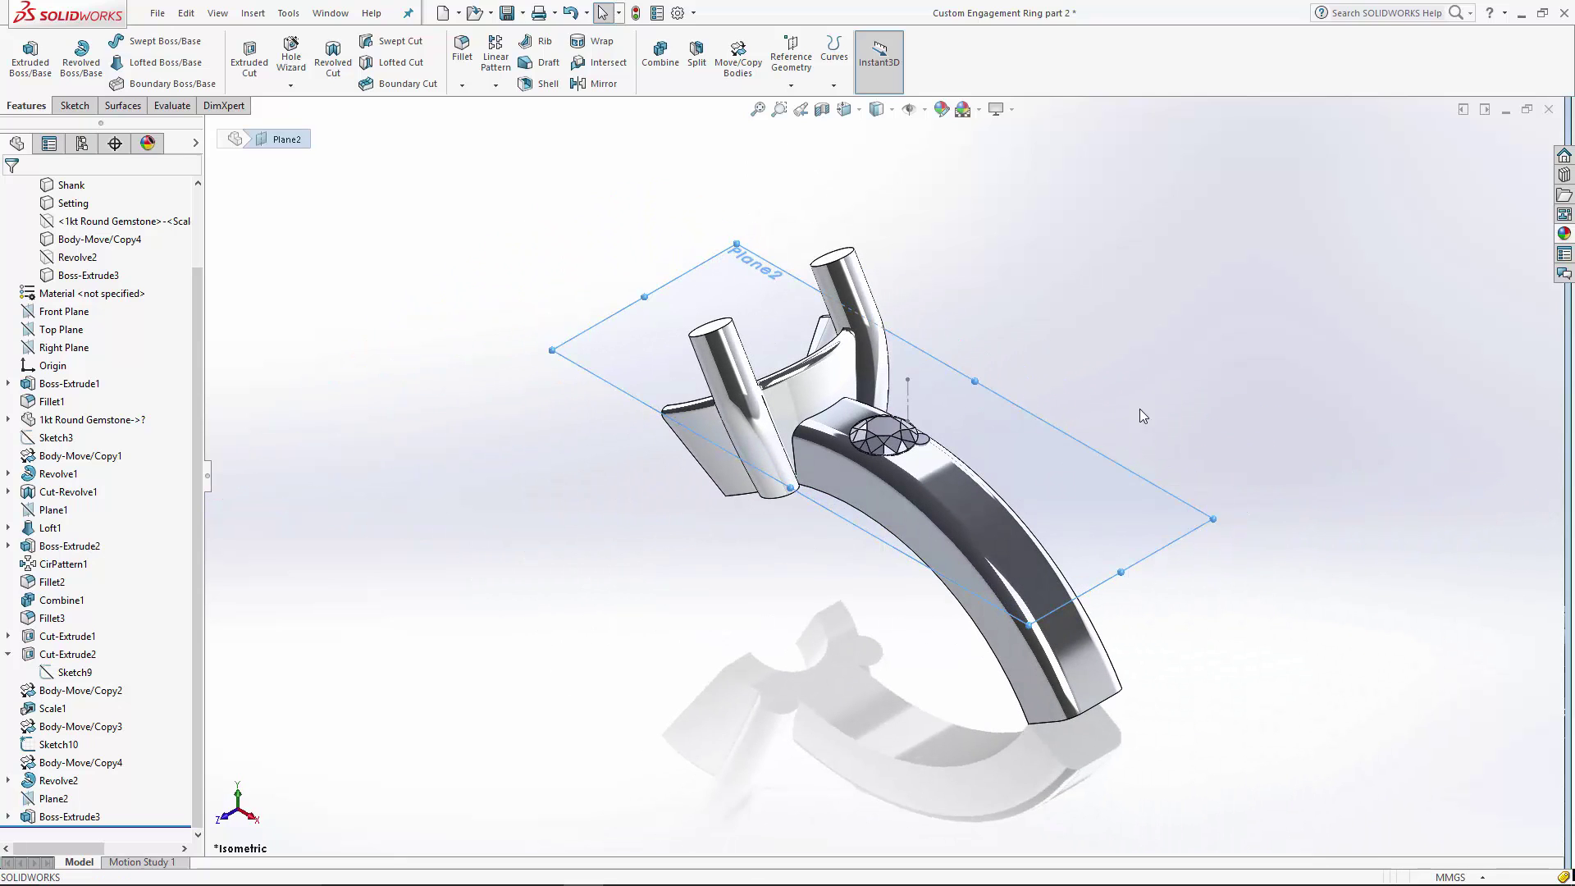
{"action": "left_click", "coordinate": [1142, 414]}
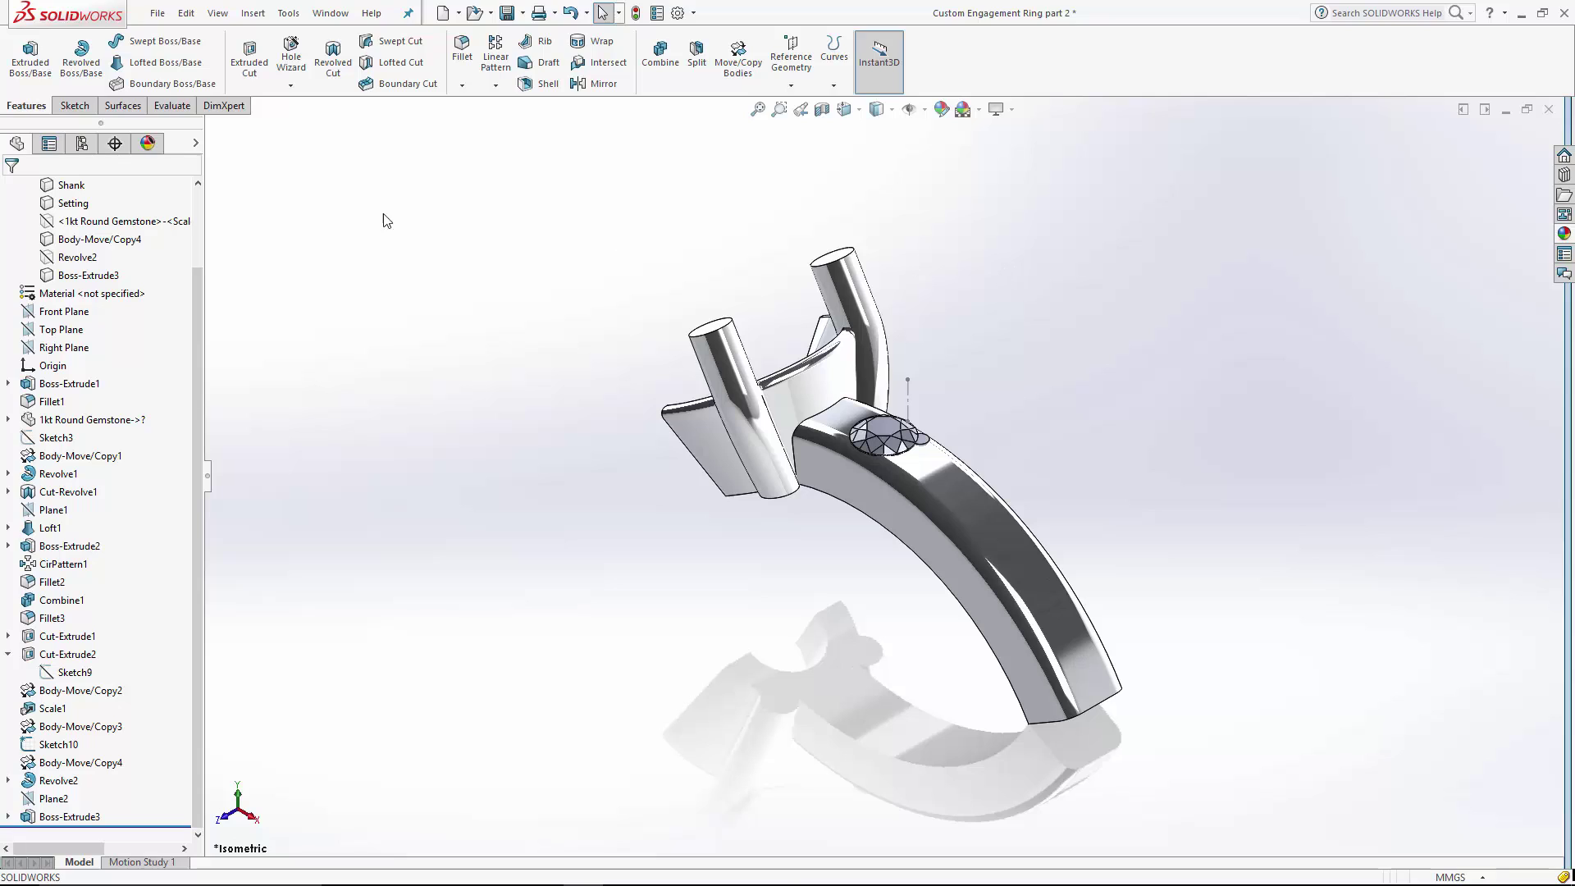
{"action": "left_click", "coordinate": [255, 13]}
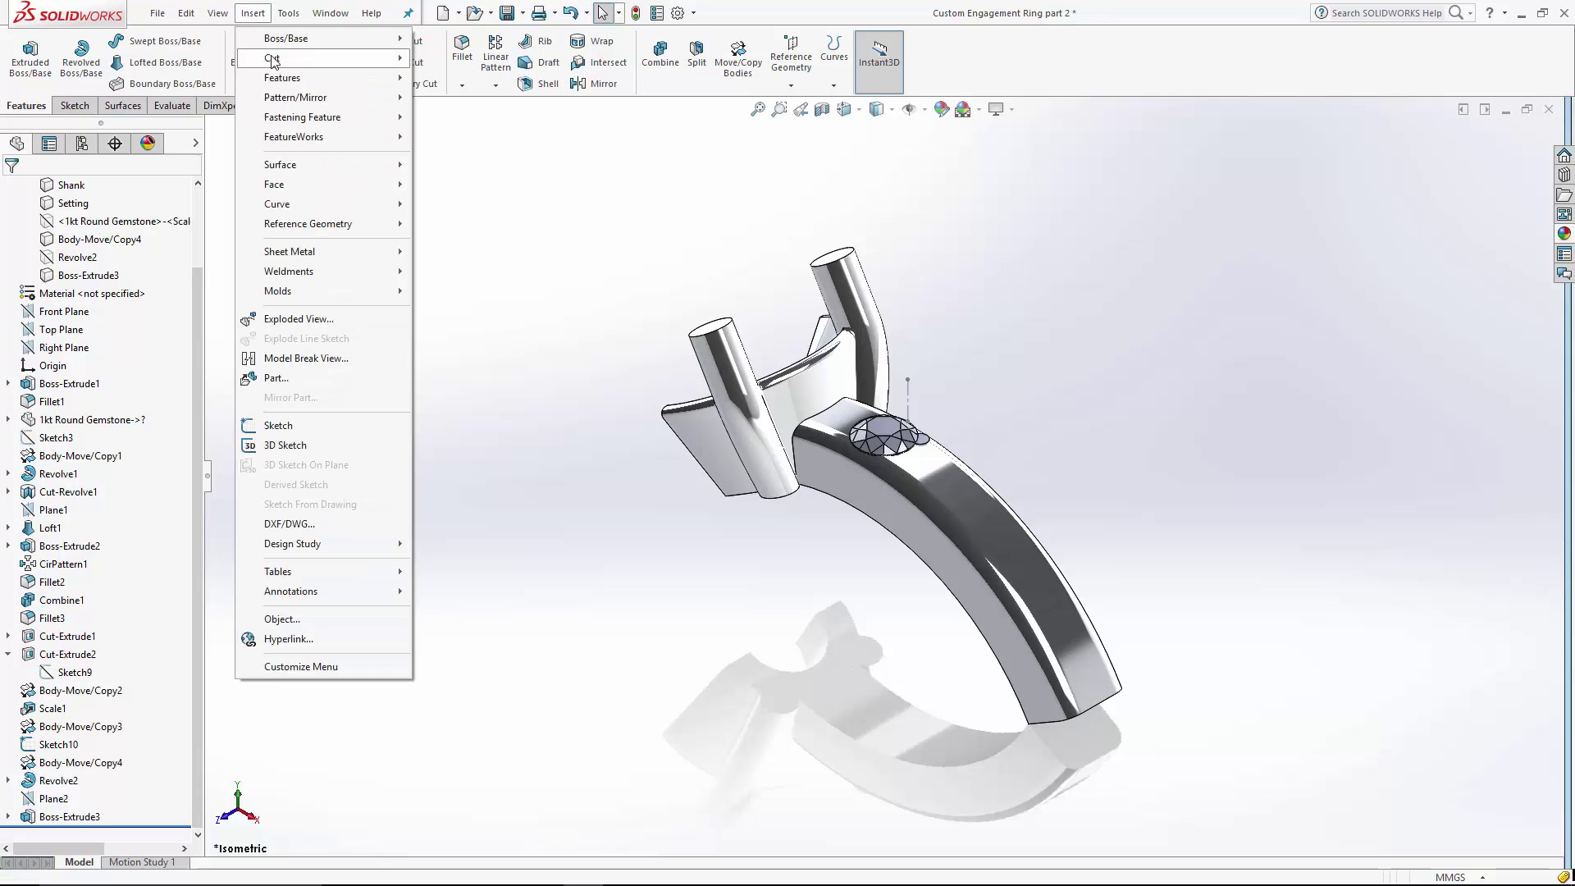
{"action": "mouse_move", "coordinate": [293, 80]}
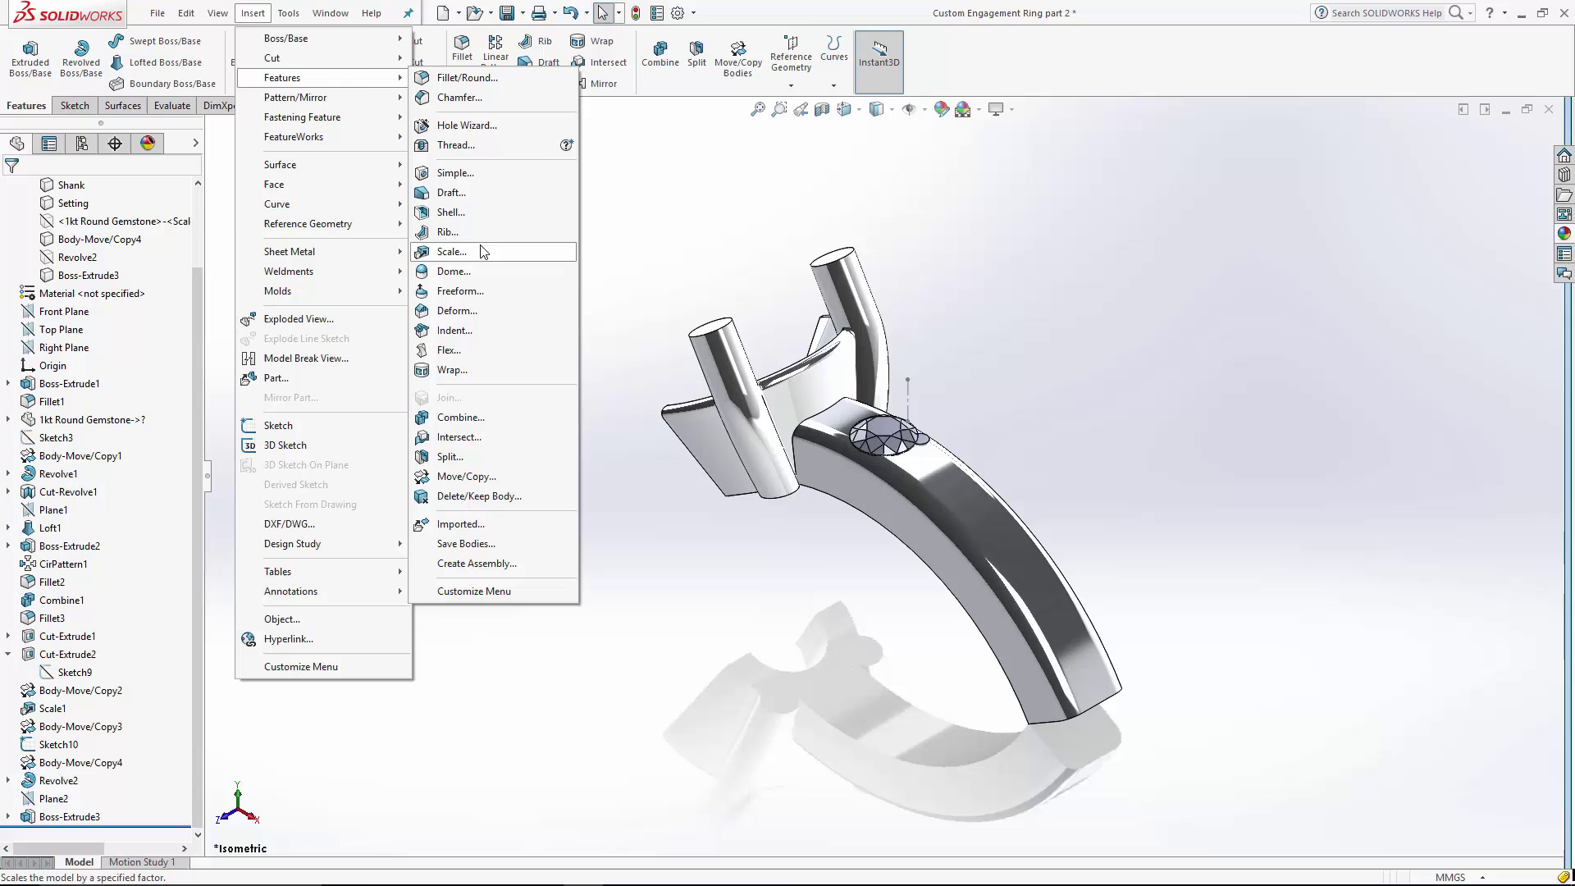
{"action": "left_click", "coordinate": [477, 271]}
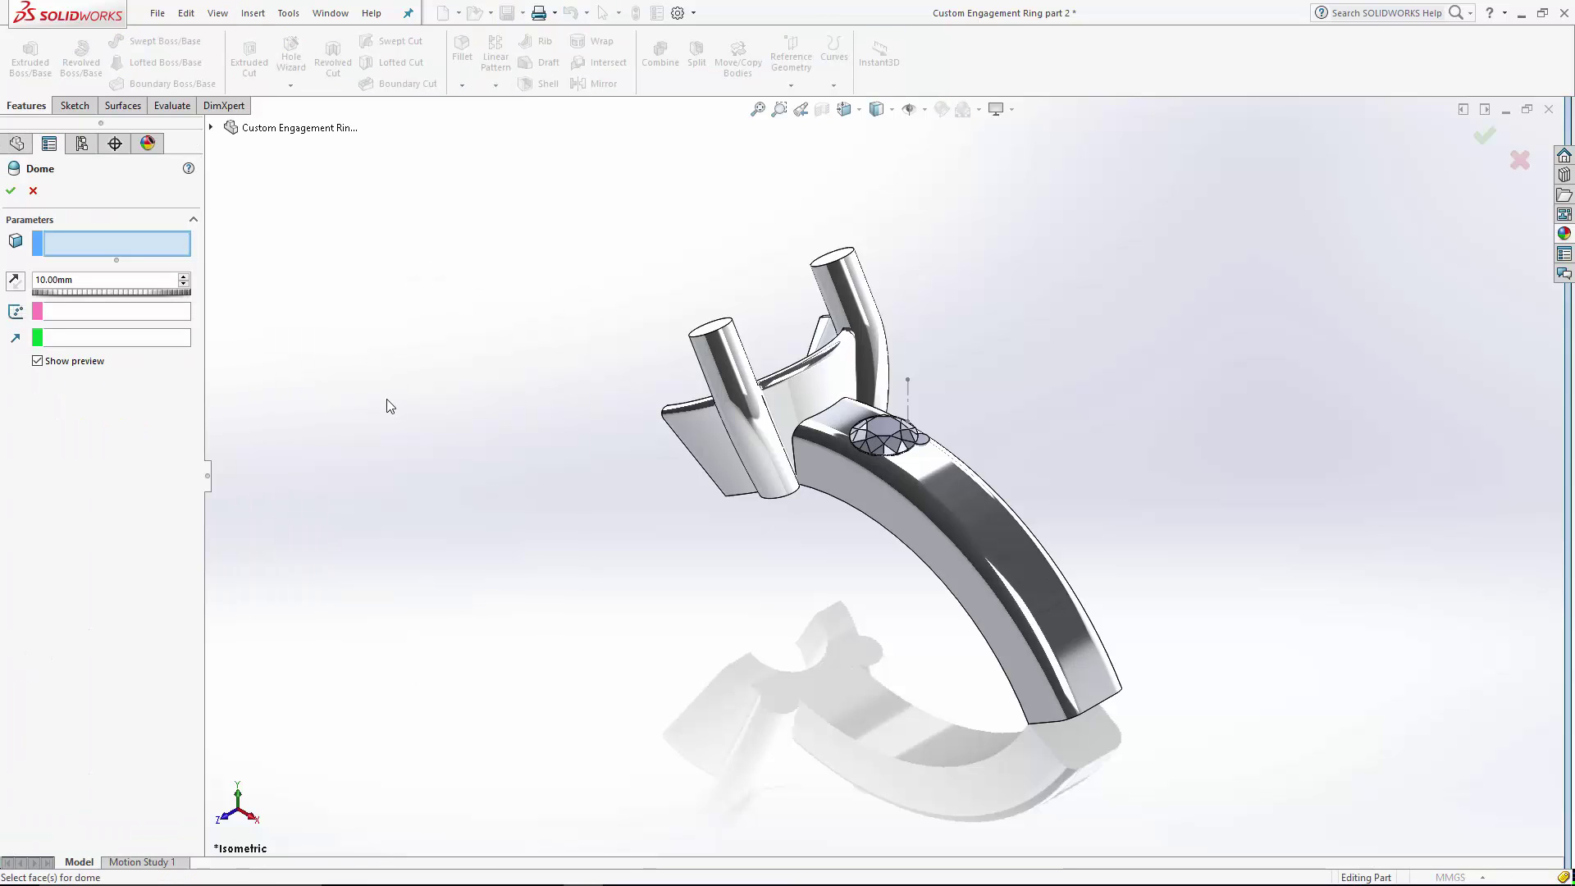
{"action": "scroll", "coordinate": [976, 488], "scroll_direction": "down", "scroll_amount": 3}
{"action": "scroll", "coordinate": [976, 489], "scroll_direction": "up", "scroll_amount": 3}
{"action": "scroll", "coordinate": [976, 488], "scroll_direction": "down", "scroll_amount": 8}
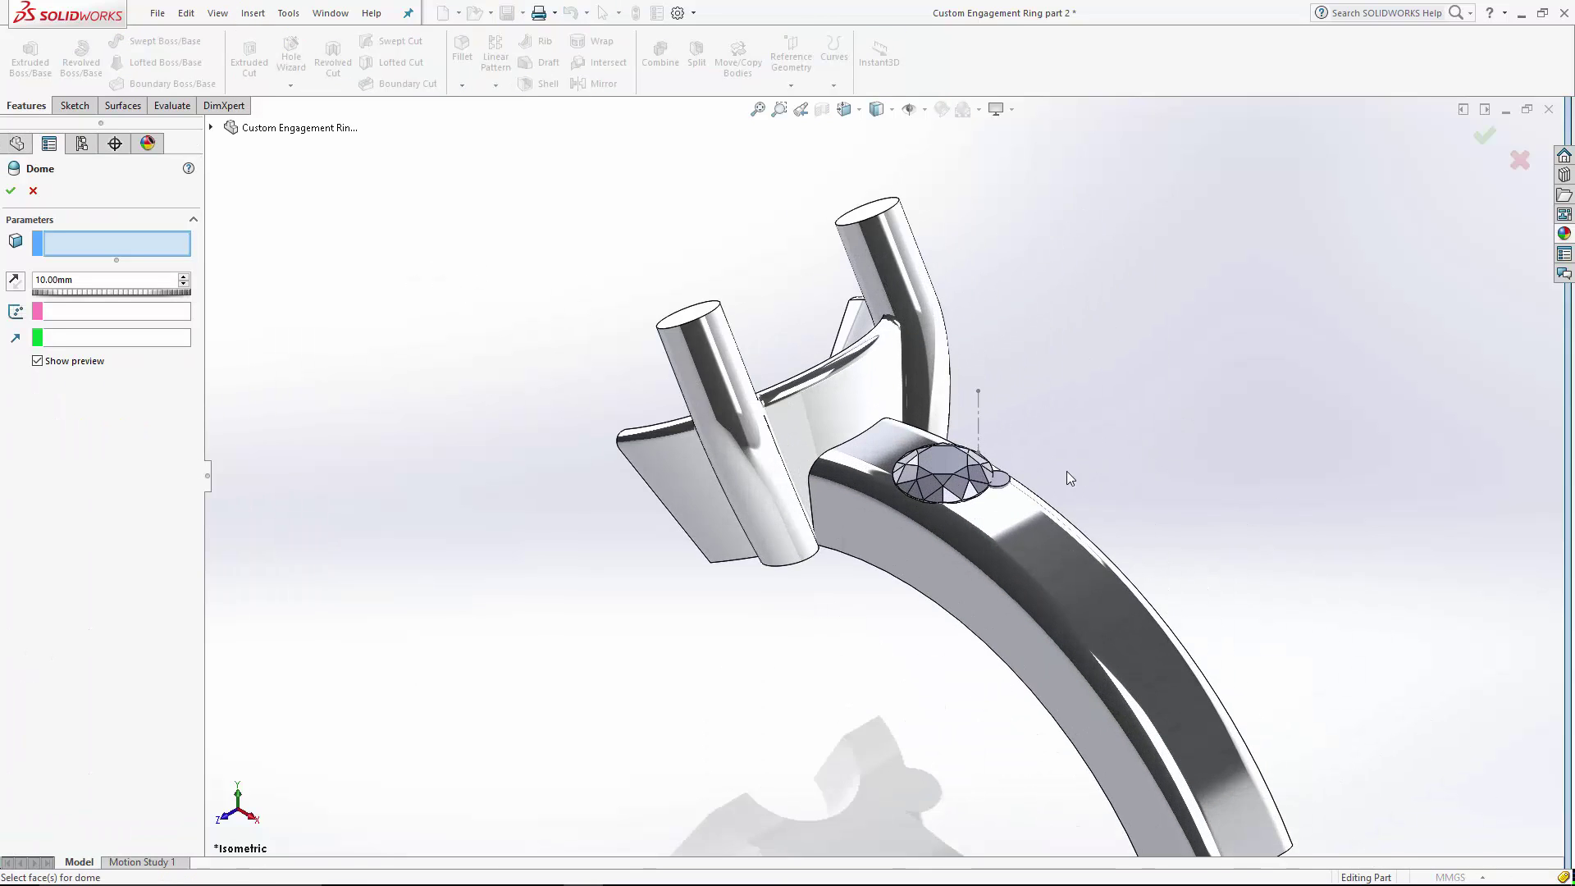
{"action": "scroll", "coordinate": [976, 490], "scroll_direction": "down", "scroll_amount": 3}
{"action": "left_click", "coordinate": [917, 488]}
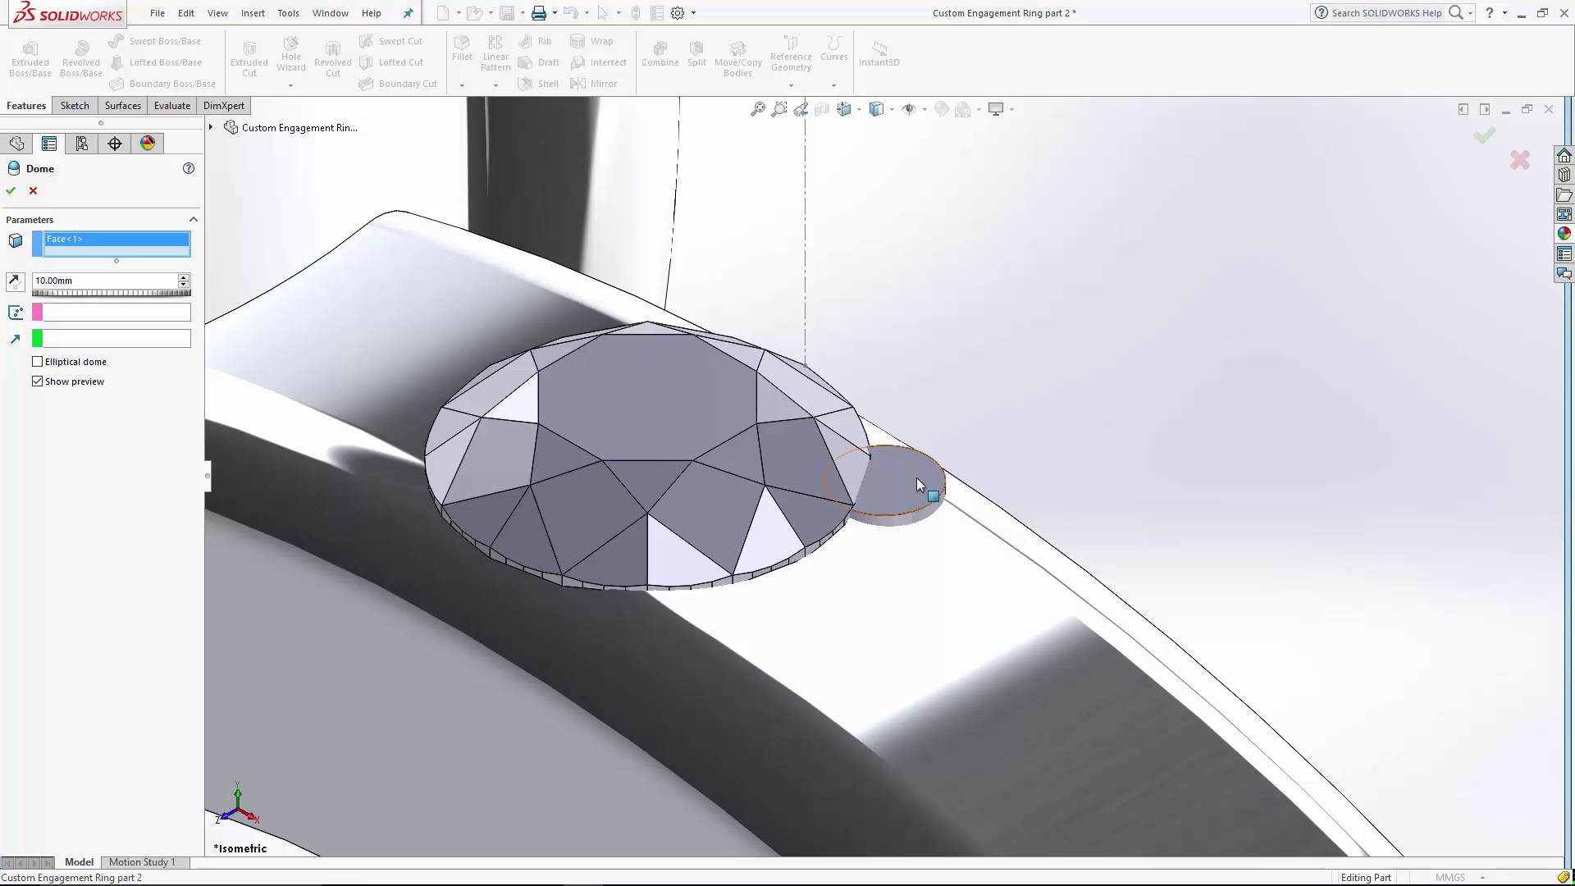
{"action": "scroll", "coordinate": [917, 488], "scroll_direction": "up", "scroll_amount": 3}
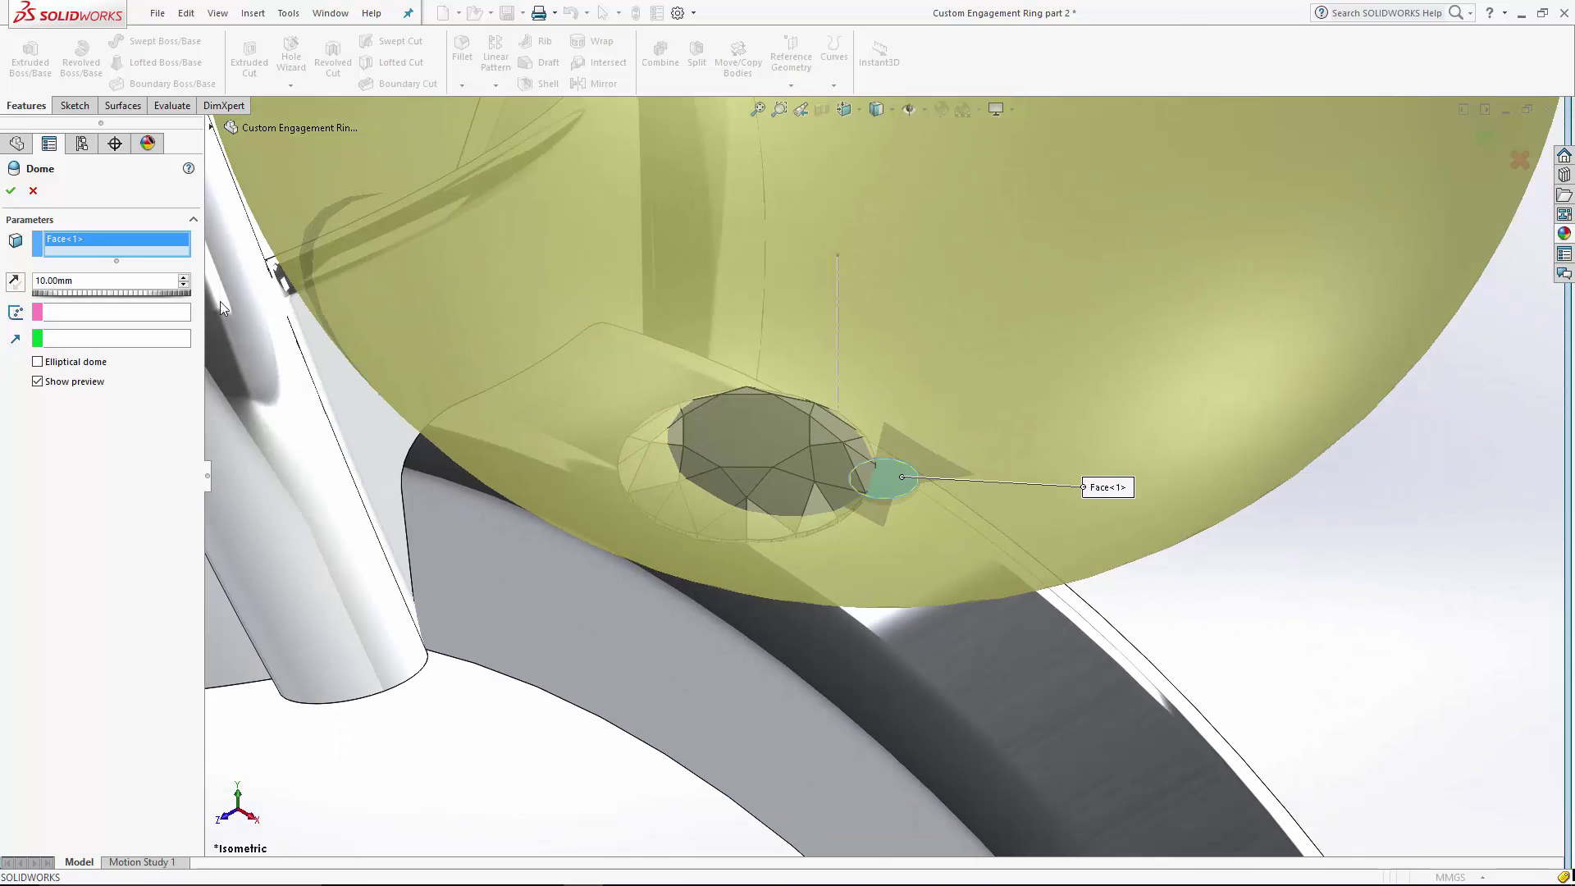
{"action": "double_click", "coordinate": [86, 283]}
{"action": "type", "text": "0.25"}
{"action": "key", "text": "Return"}
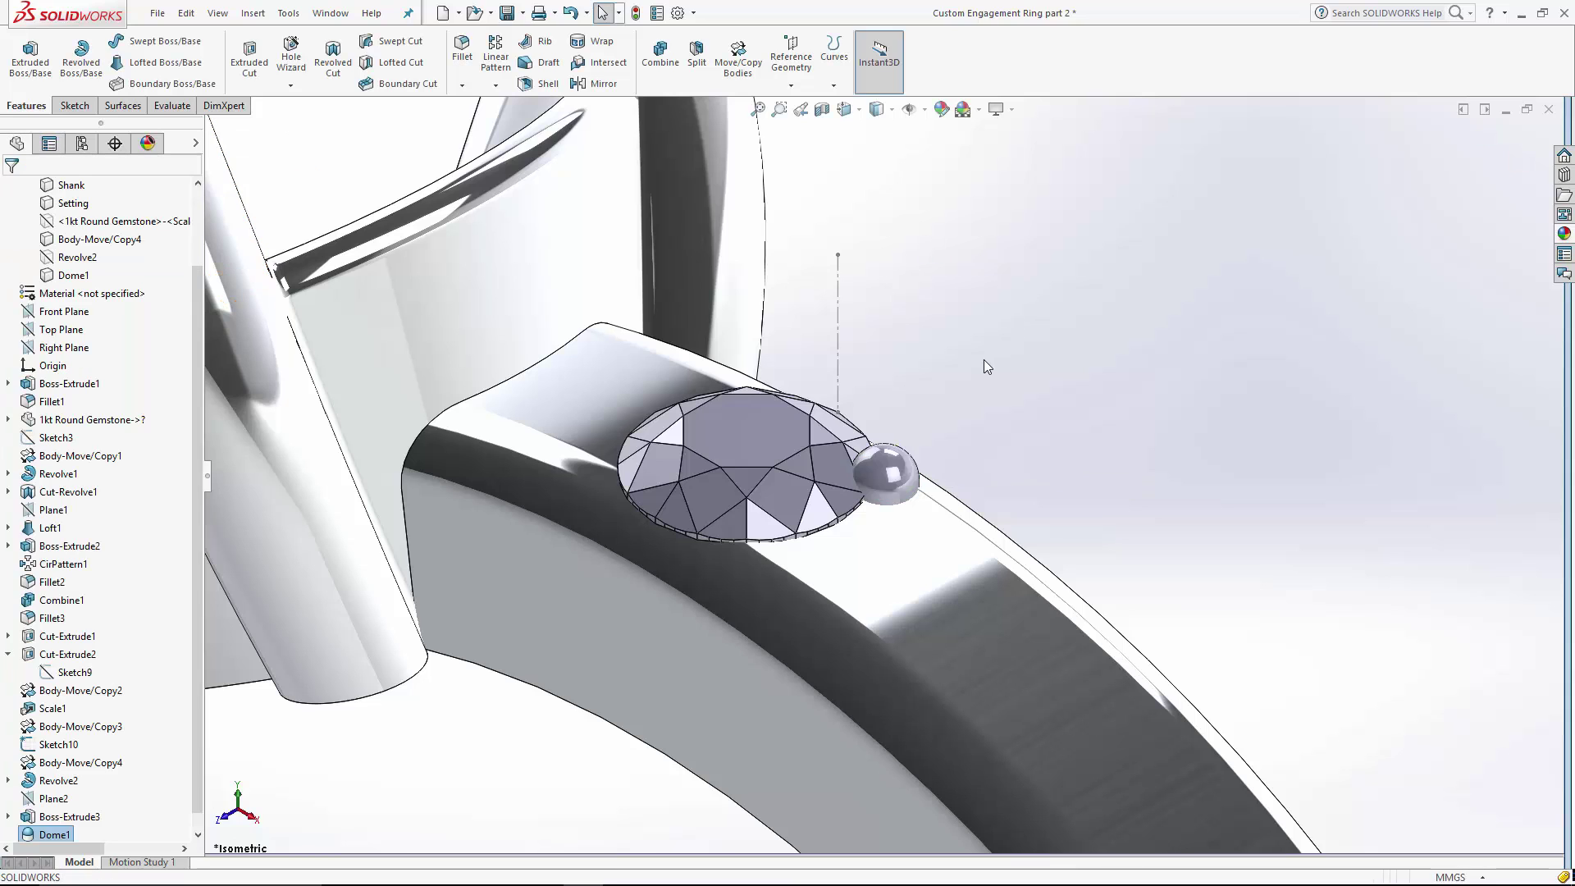
{"action": "key", "text": "f"}
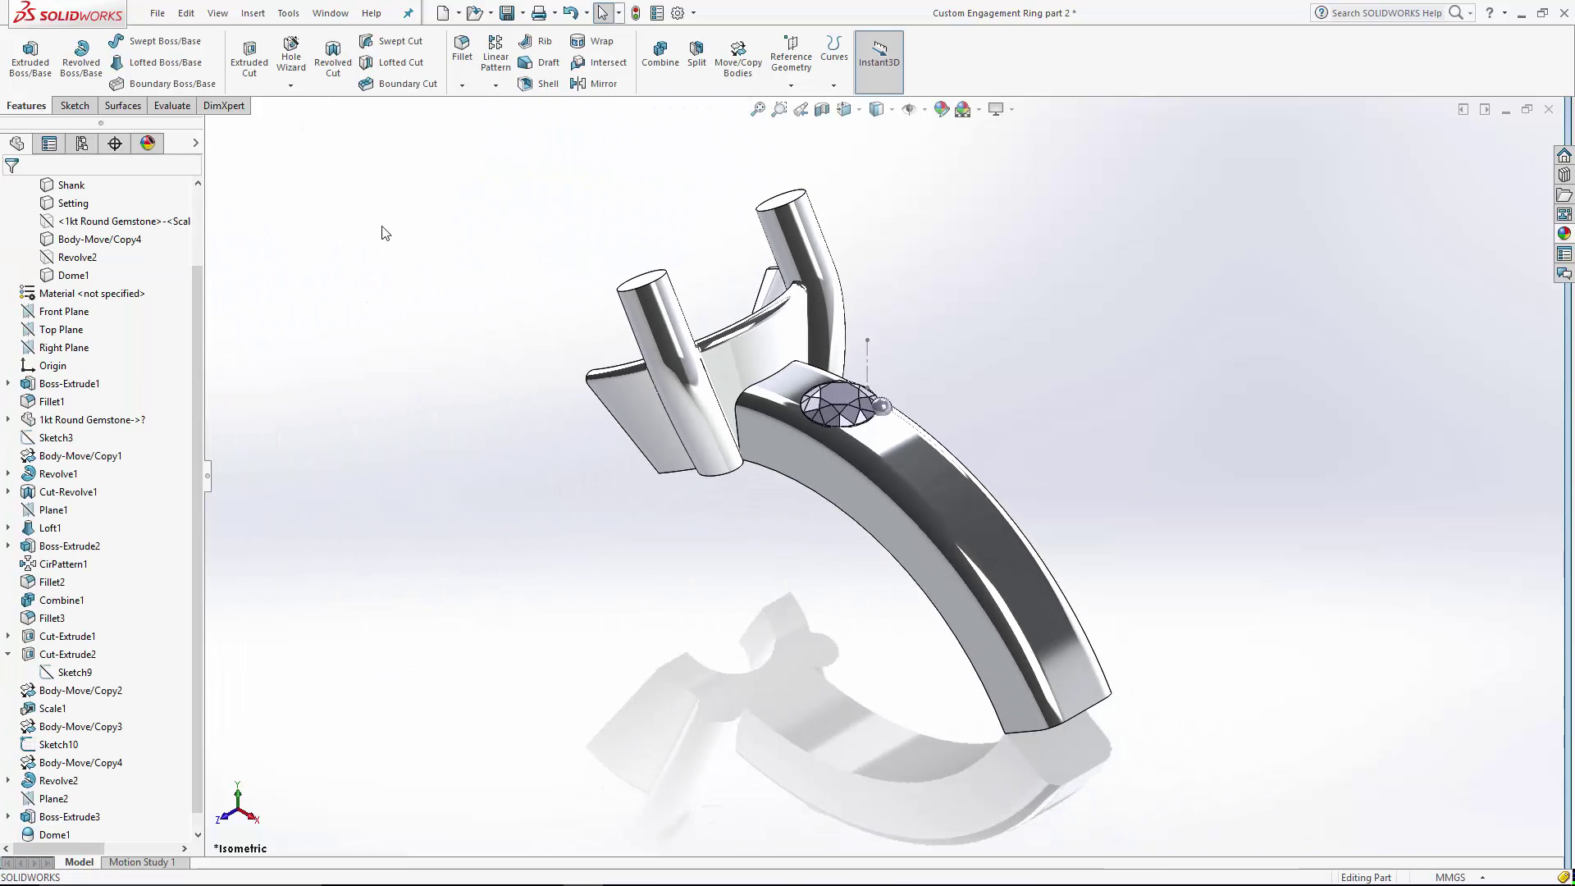
Step: Show the hidden Revolve2 body from the Solid Bodies folder
{"action": "left_click_drag", "start_coordinate": [194, 371], "coordinate": [190, 300]}
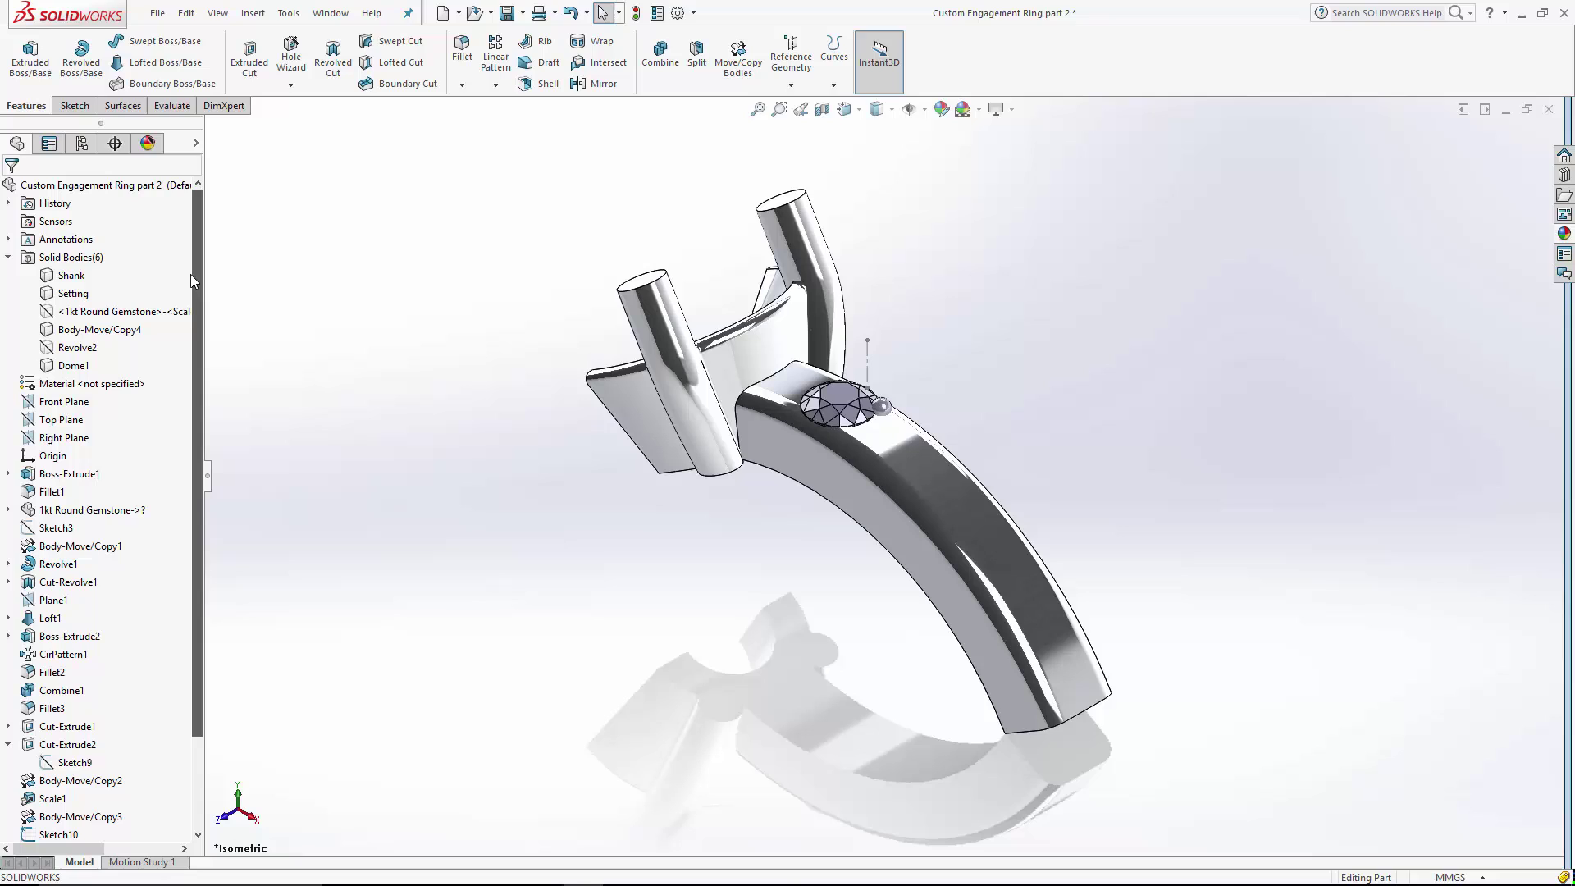
{"action": "left_click", "coordinate": [78, 349]}
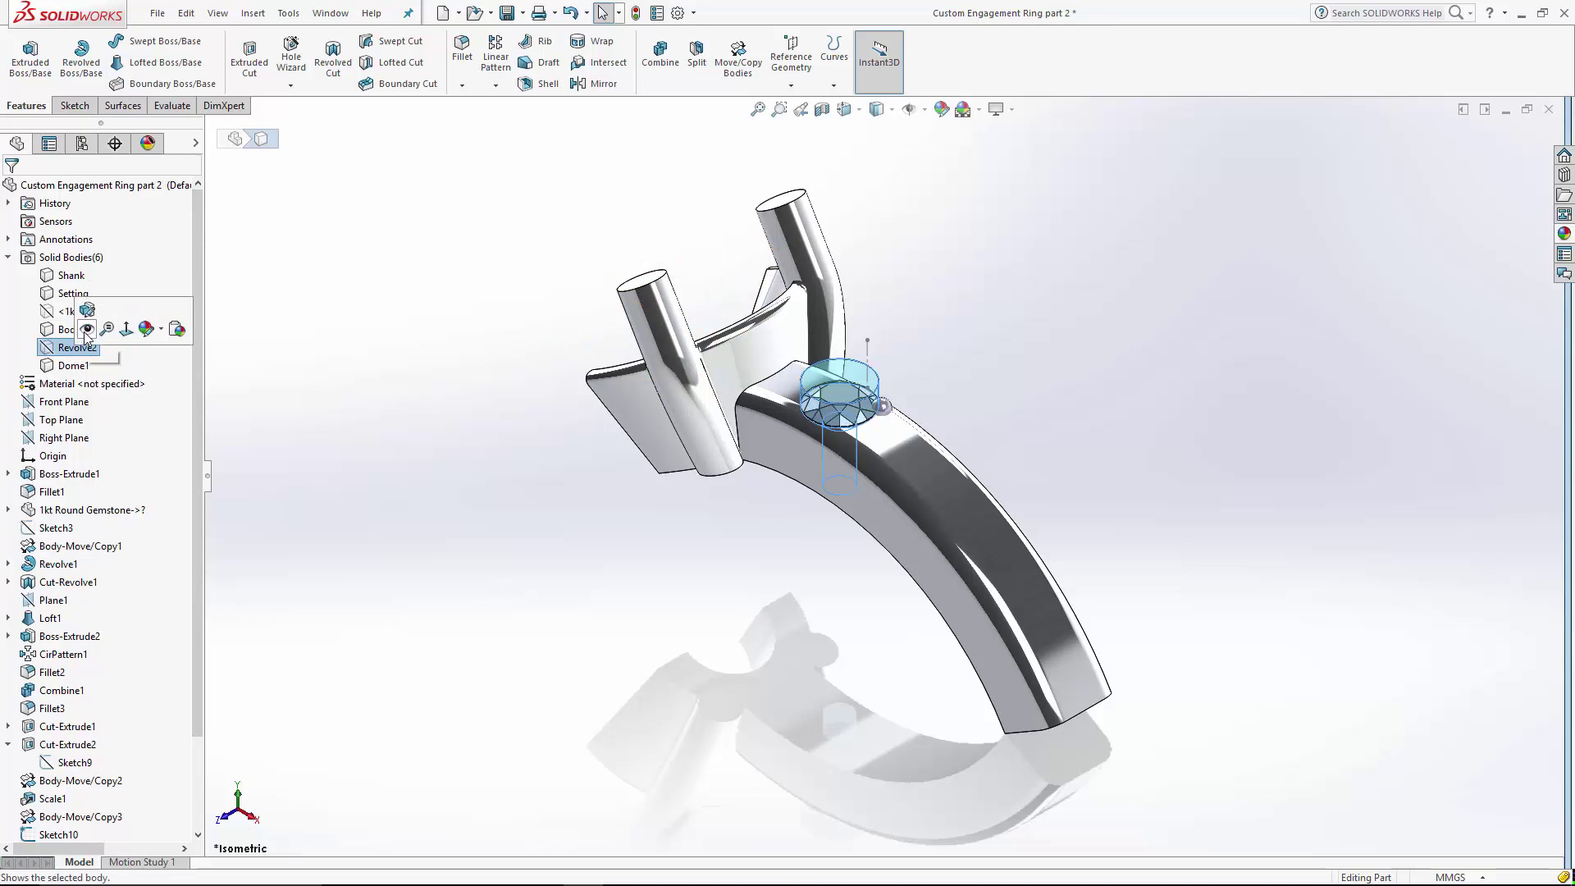
{"action": "left_click", "coordinate": [430, 448]}
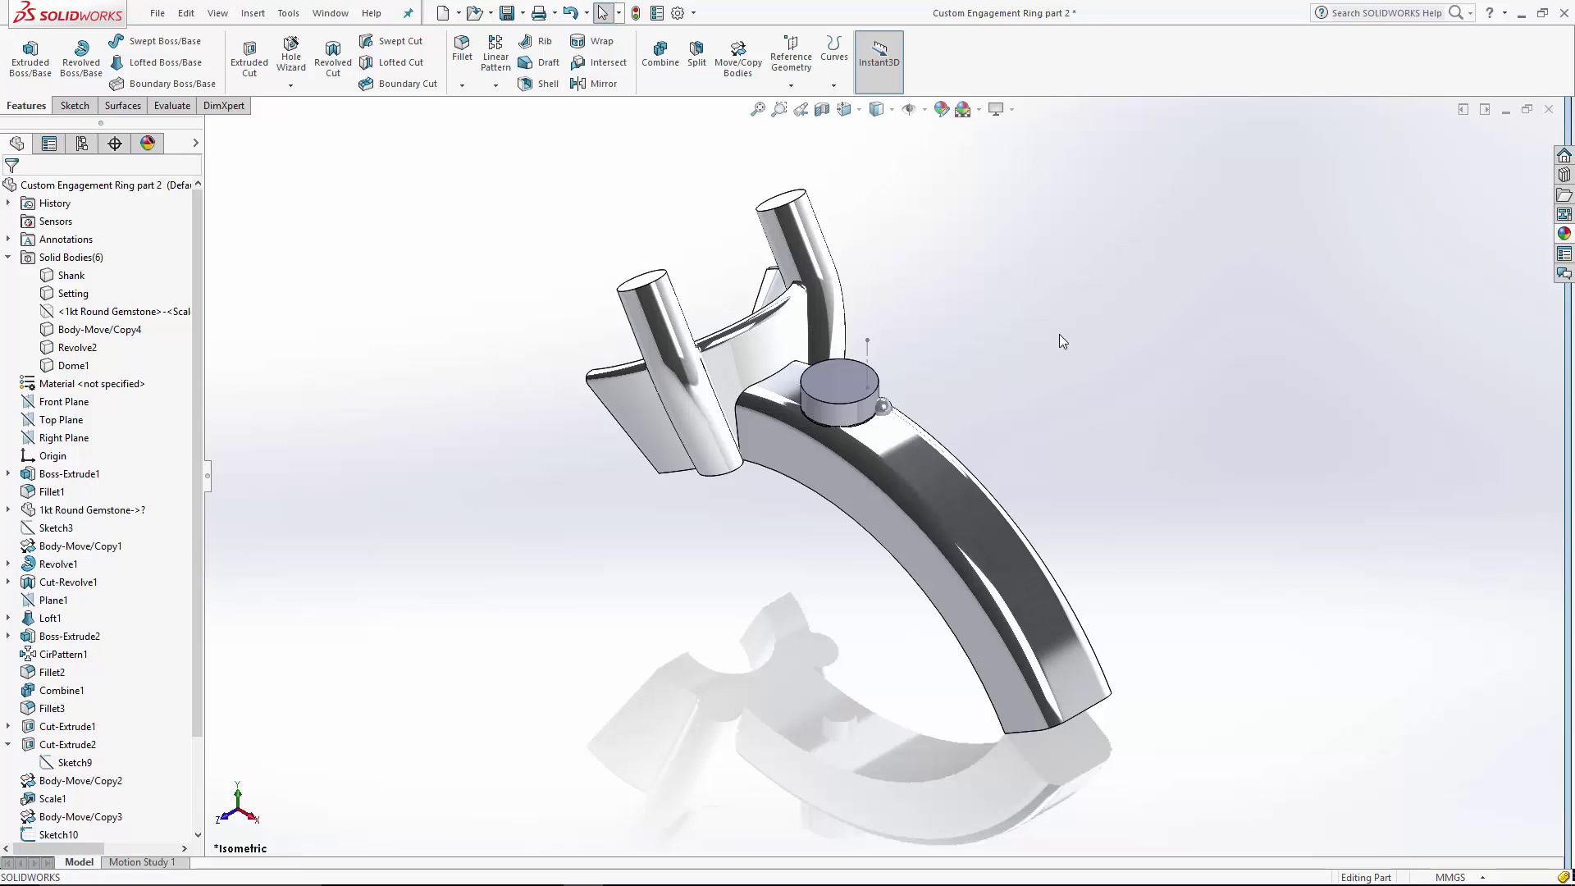